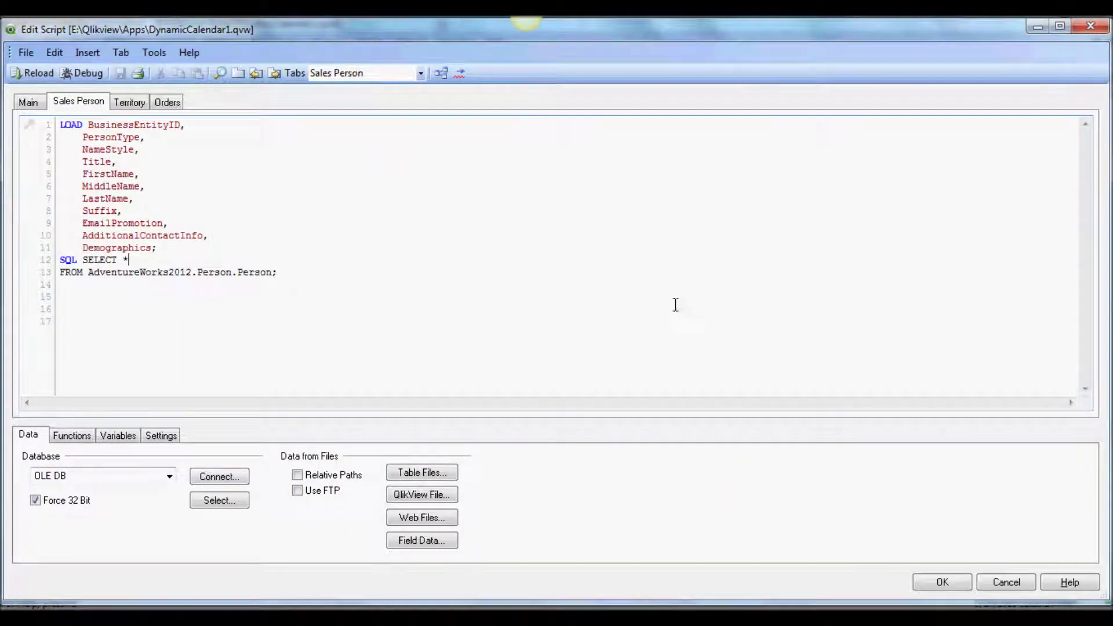
# Examine how the Orders, Person and SalesPerson tables are linked in the table viewer, and close the script editor
pyautogui.click(441, 73)
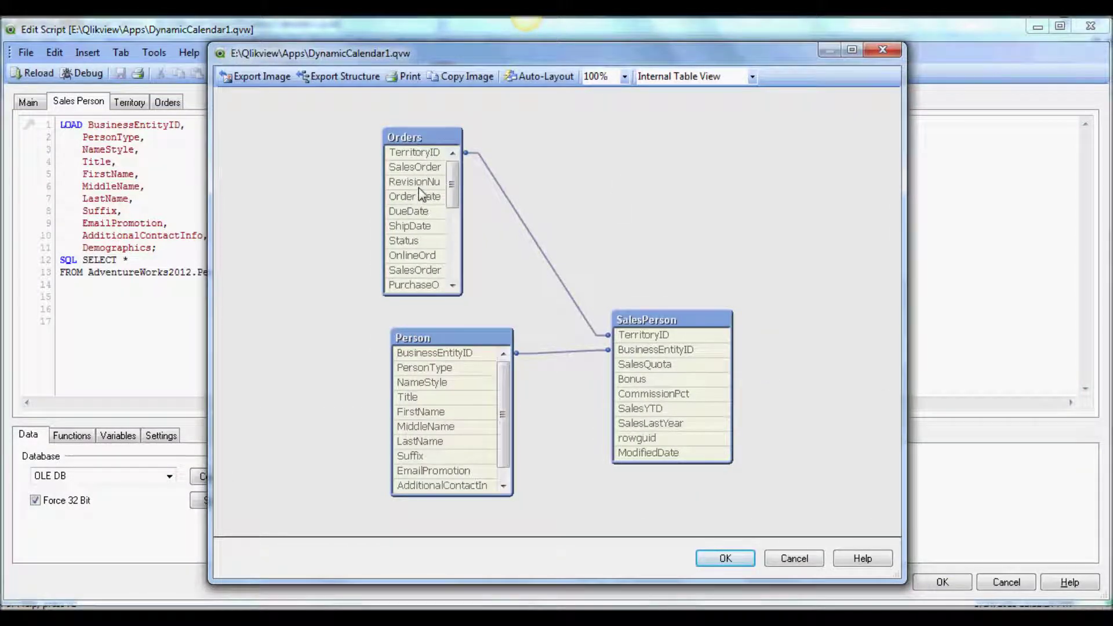
pyautogui.click(734, 555)
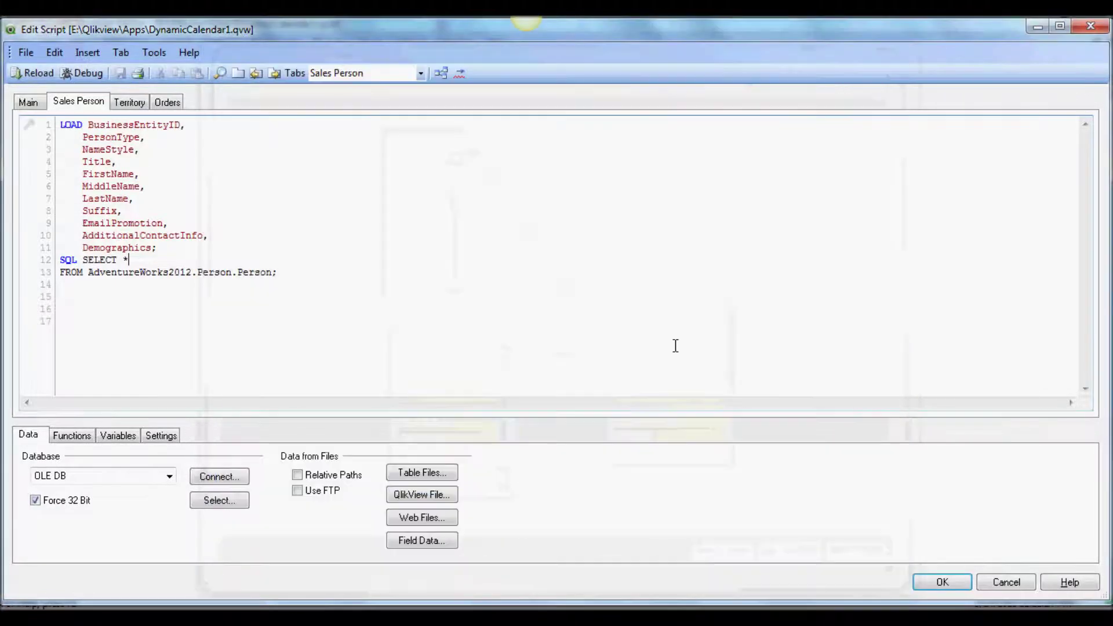
pyautogui.click(945, 583)
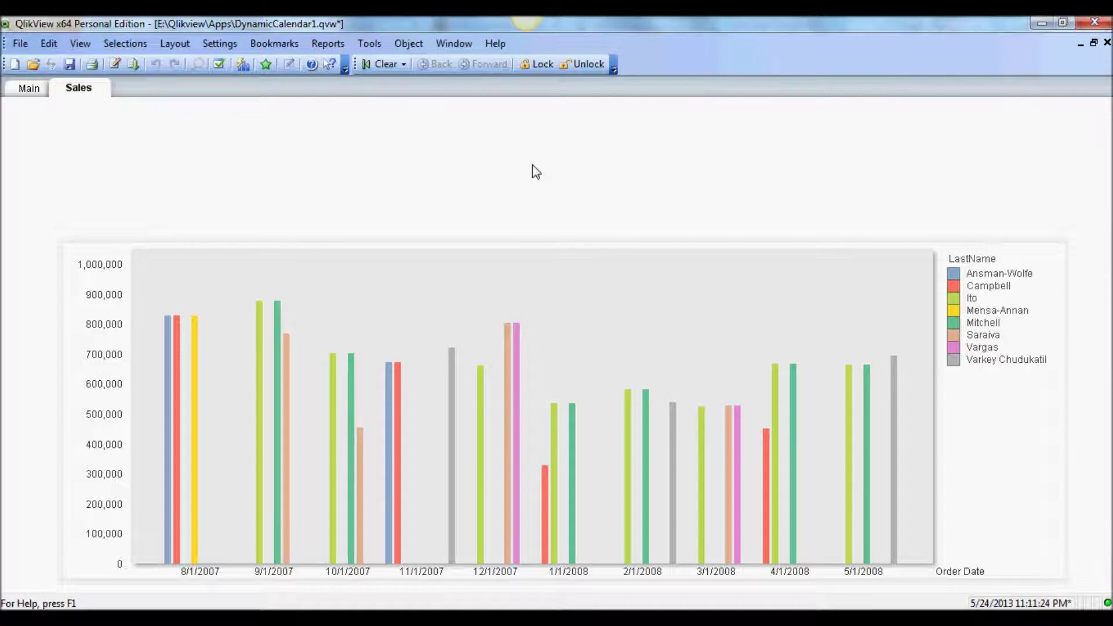
# Add a new script tab named Calendar in the script editor and move it to the end, after Orders
pyautogui.hotkey('ctrl', 'e')
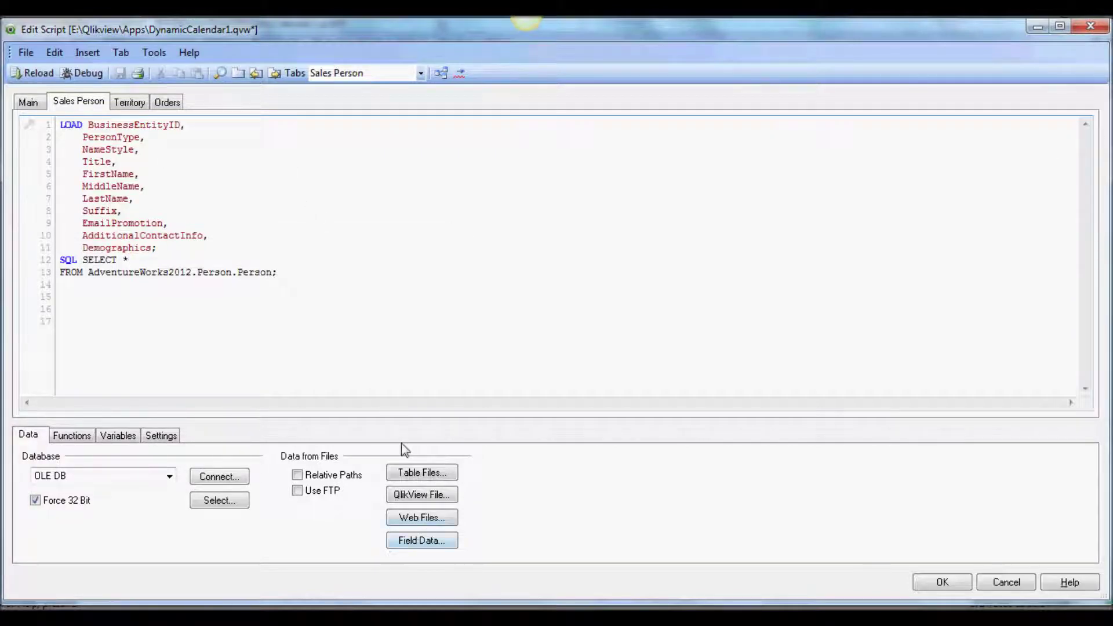
pyautogui.click(120, 53)
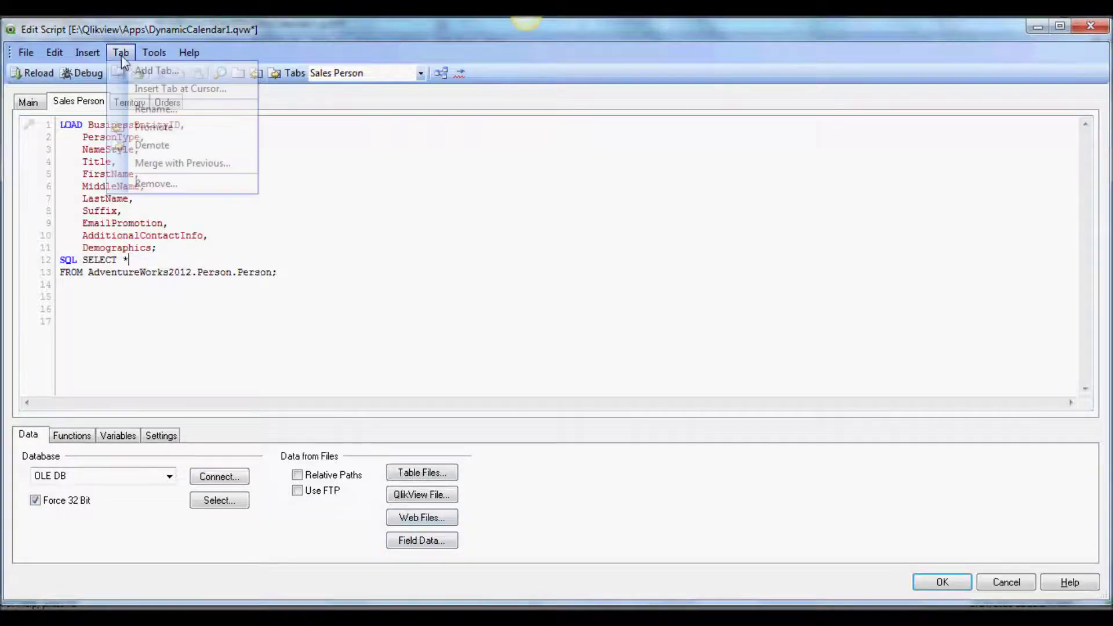
pyautogui.click(154, 69)
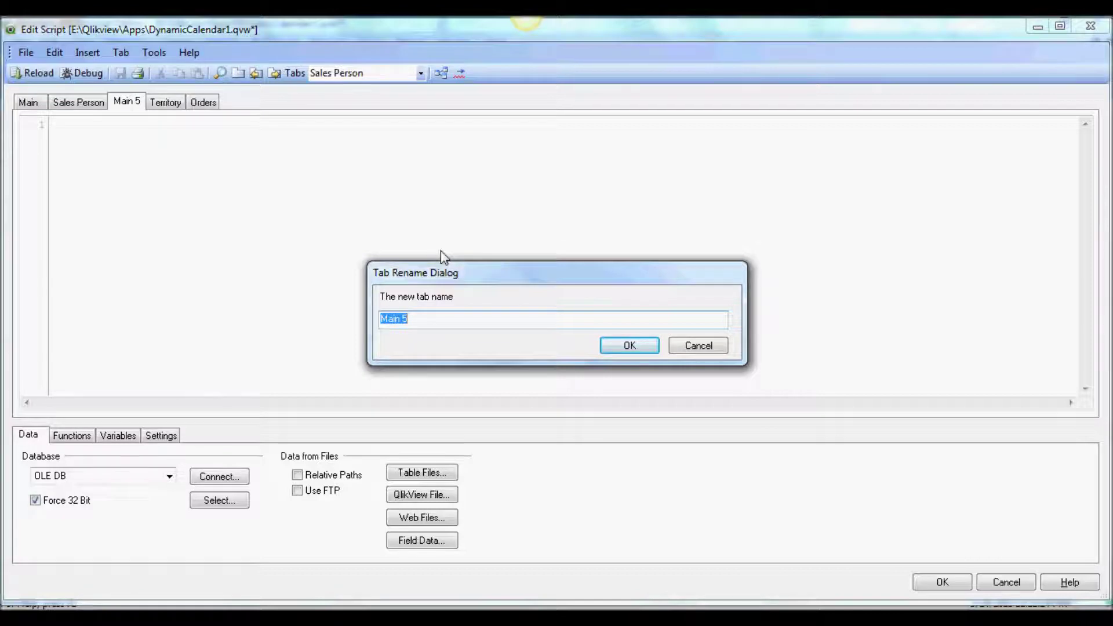
pyautogui.write('Calendar')
pyautogui.click(630, 344)
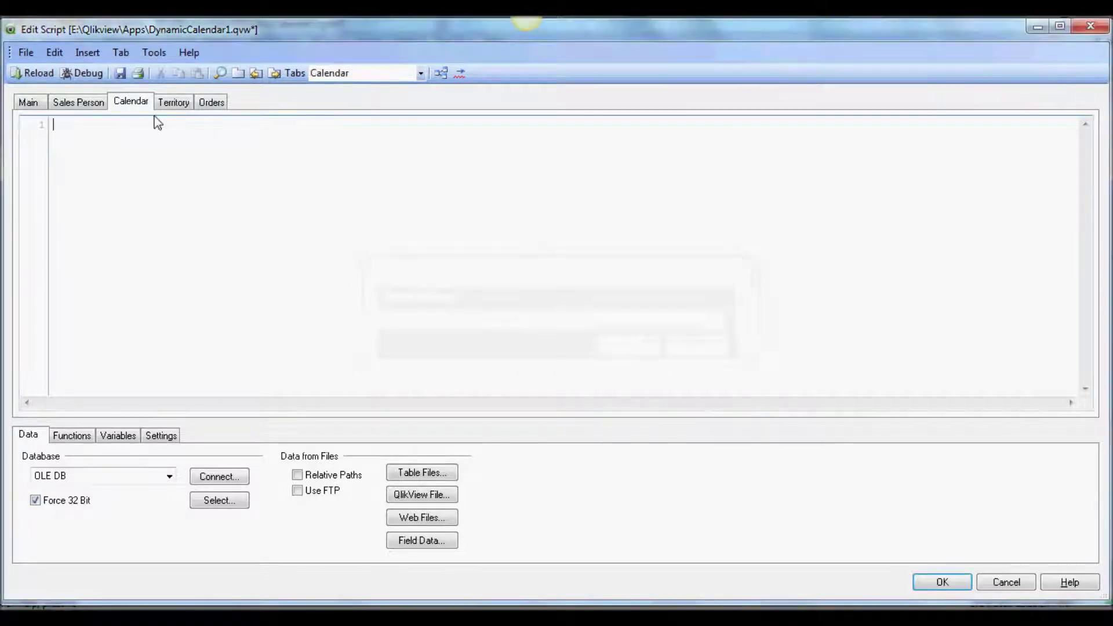
pyautogui.click(274, 73)
pyautogui.click(275, 73)
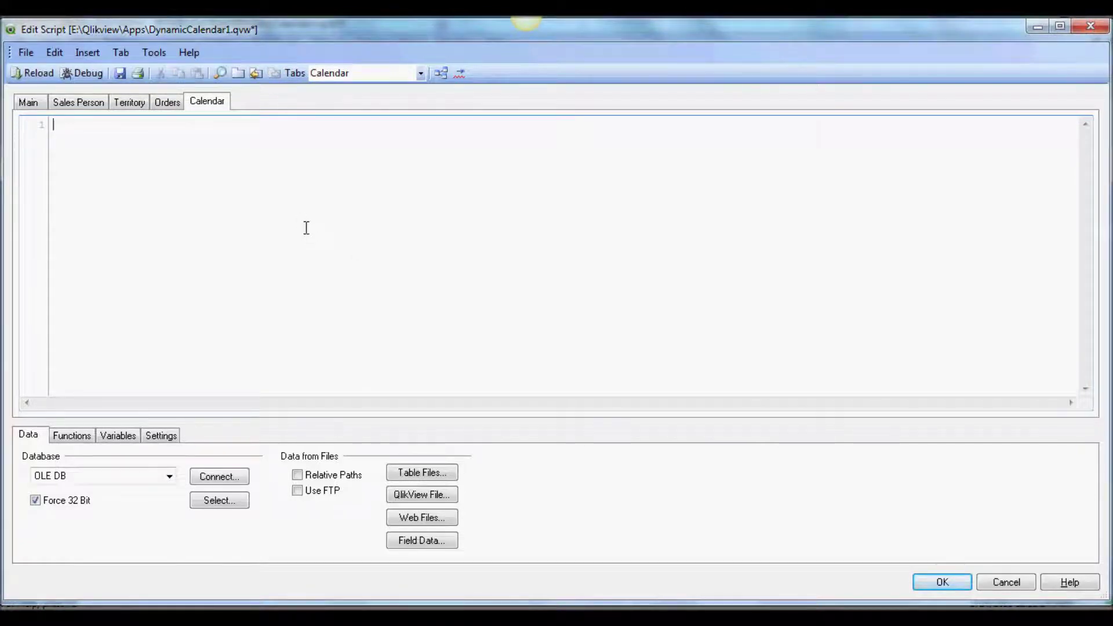
# Load all fields of the Calendar QVD file from the QVDs folder into the Calendar script tab
pyautogui.click(404, 478)
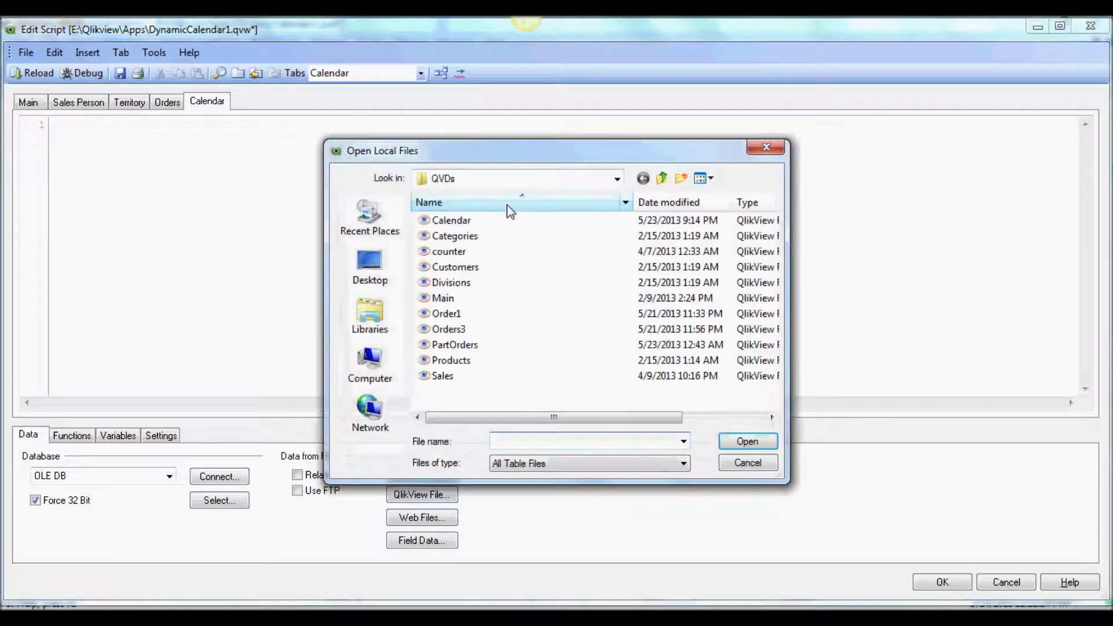
pyautogui.doubleClick(457, 222)
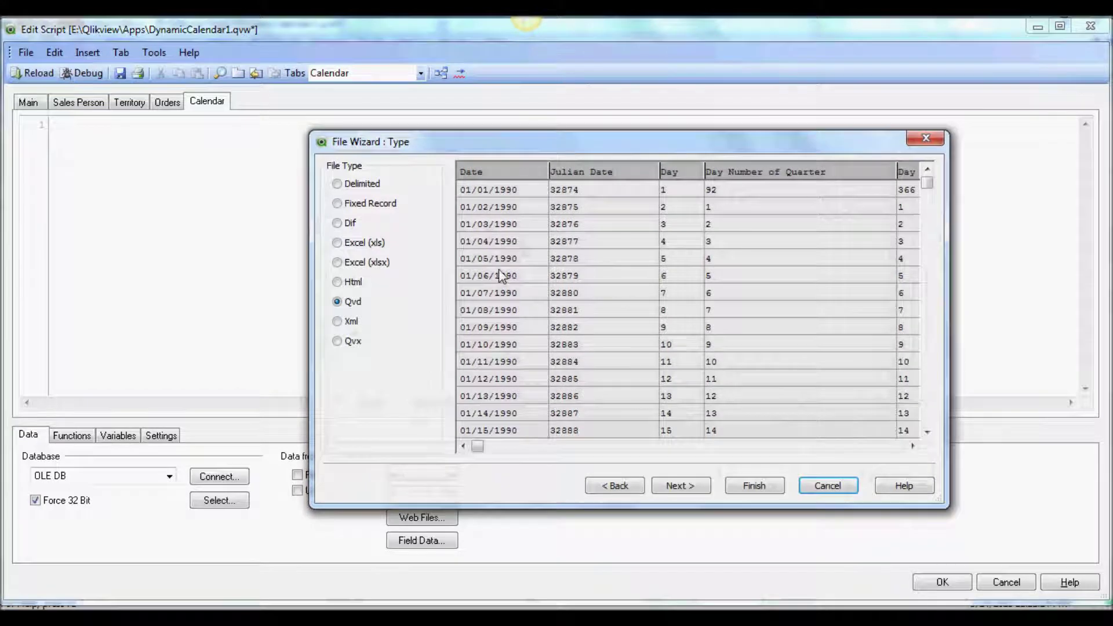
pyautogui.moveTo(478, 452)
pyautogui.mouseDown()
pyautogui.moveTo(671, 452)
pyautogui.moveTo(477, 451)
pyautogui.moveTo(502, 469)
pyautogui.moveTo(472, 462)
pyautogui.mouseUp()
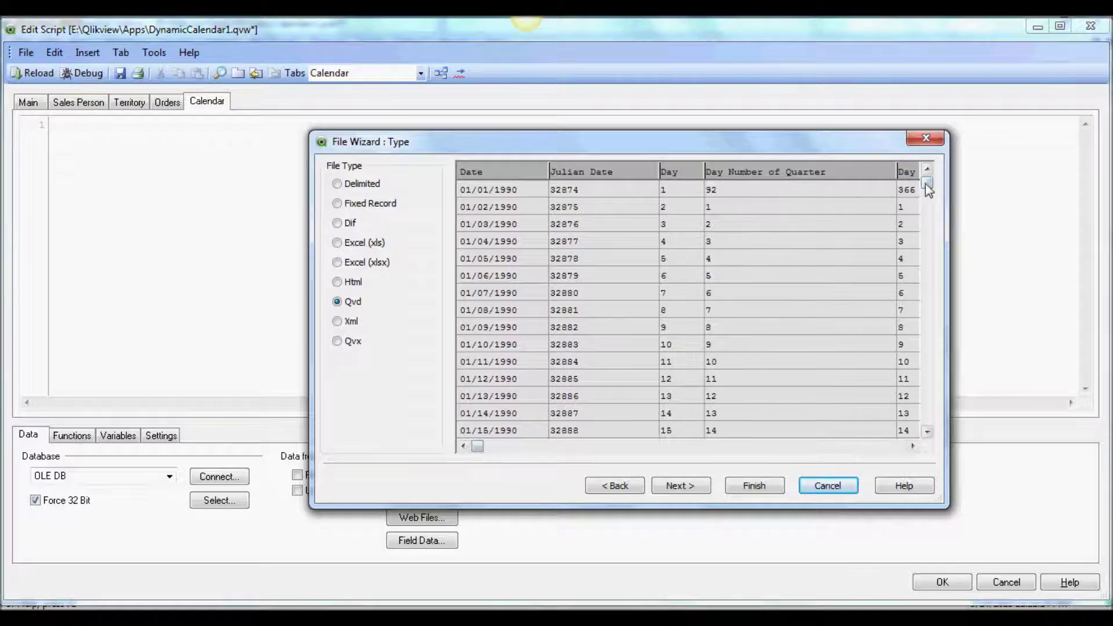
pyautogui.moveTo(926, 183); pyautogui.dragTo(891, 255)
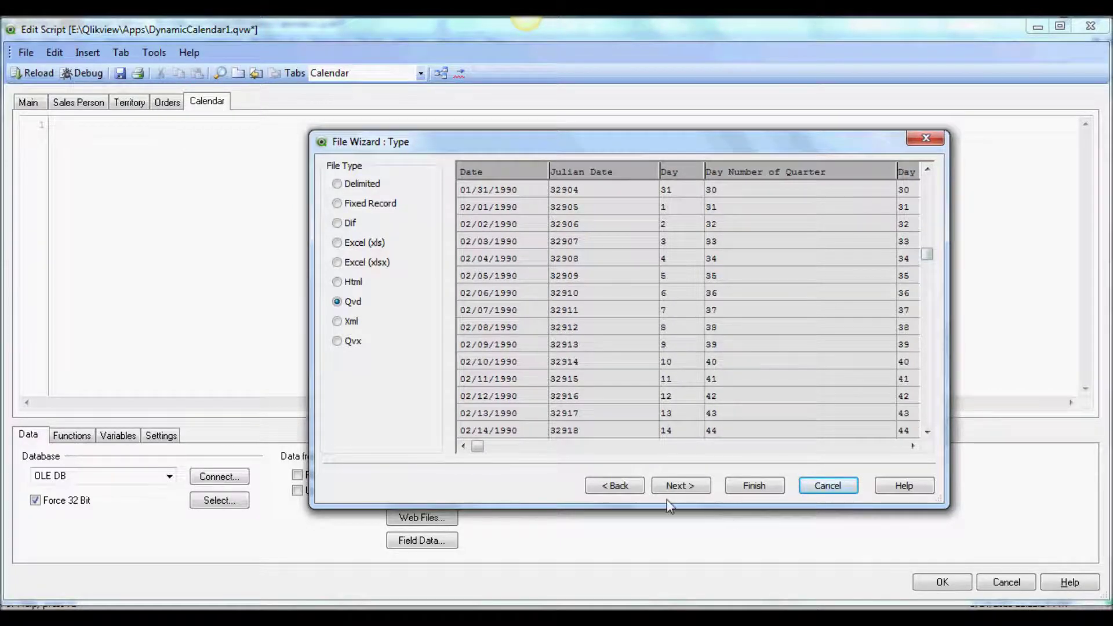
pyautogui.click(753, 486)
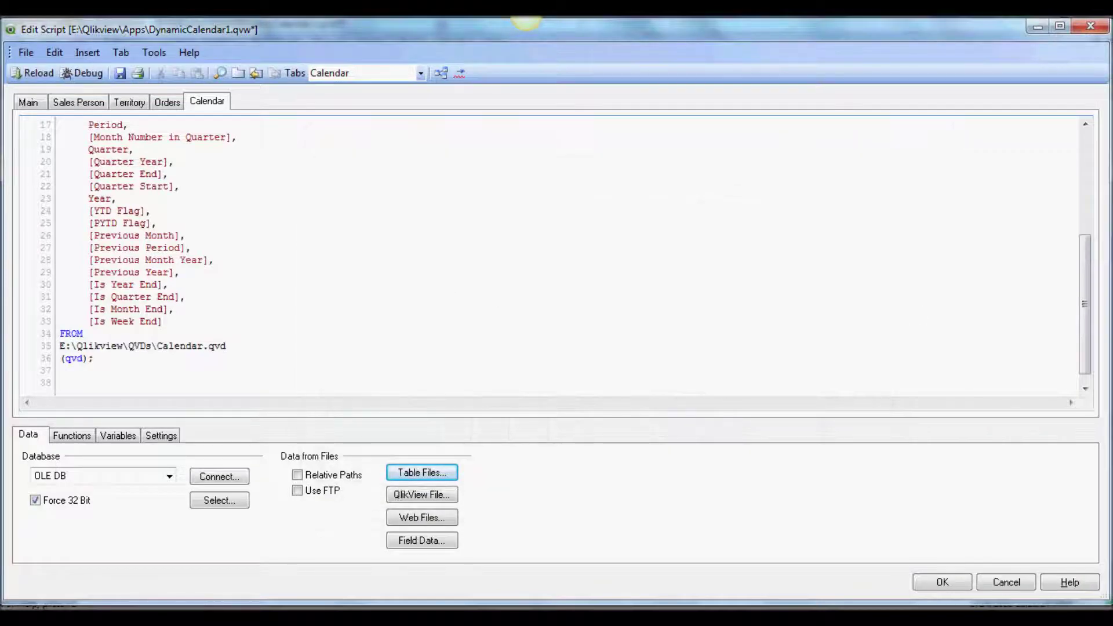
# Copy the [Order Date] alias of the OrderDate field from the Orders script tab
pyautogui.moveTo(1087, 365); pyautogui.dragTo(1099, 229)
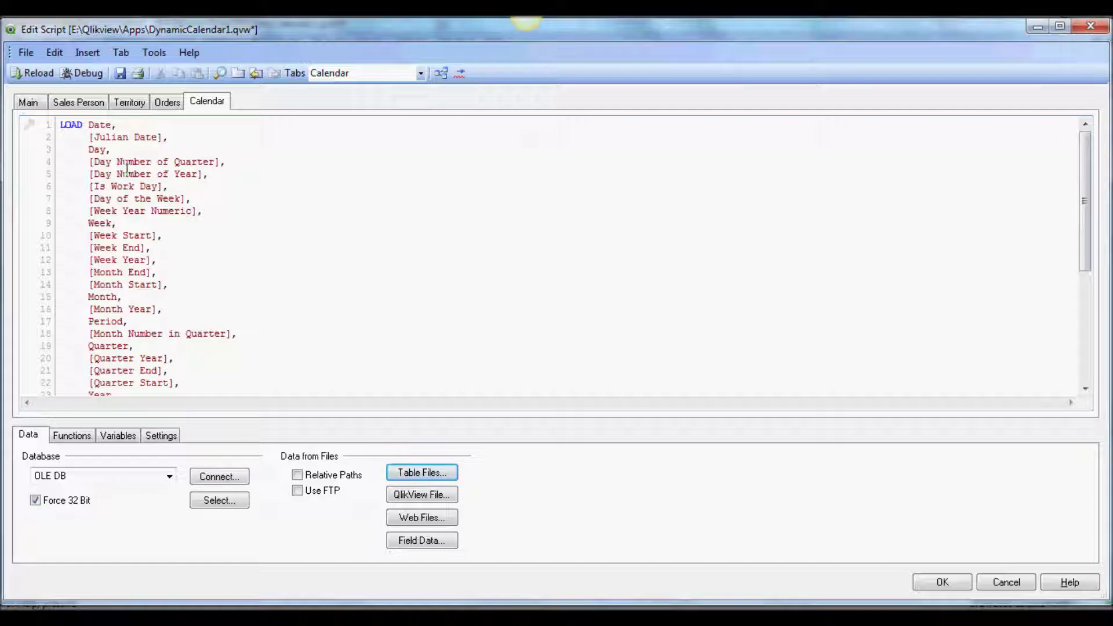
pyautogui.click(166, 103)
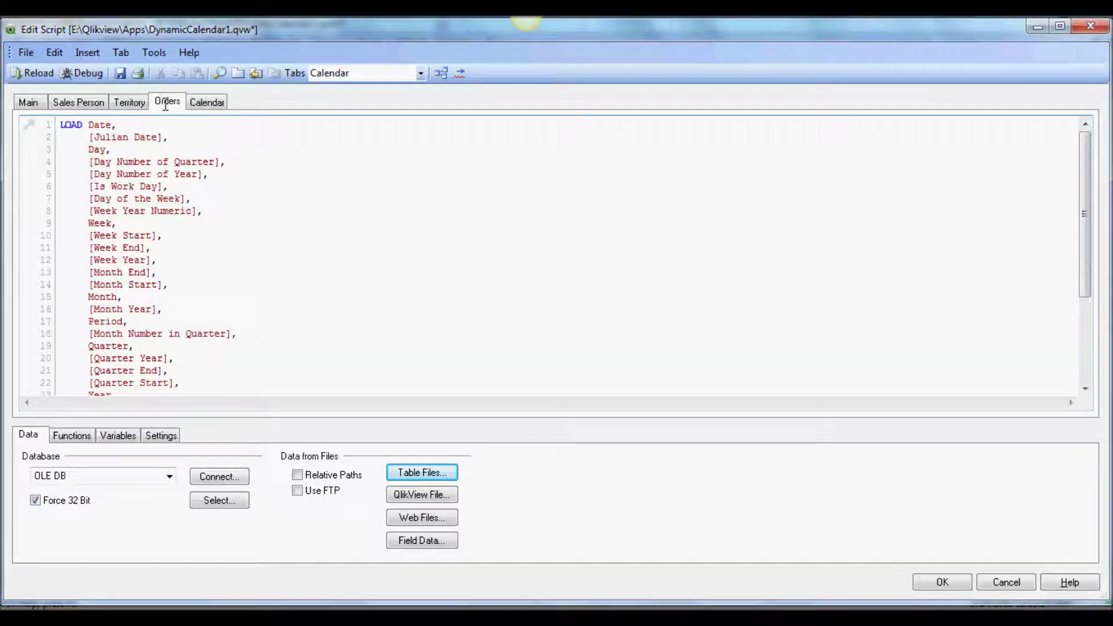
pyautogui.moveTo(193, 164); pyautogui.dragTo(260, 164)
pyautogui.rightClick(237, 163)
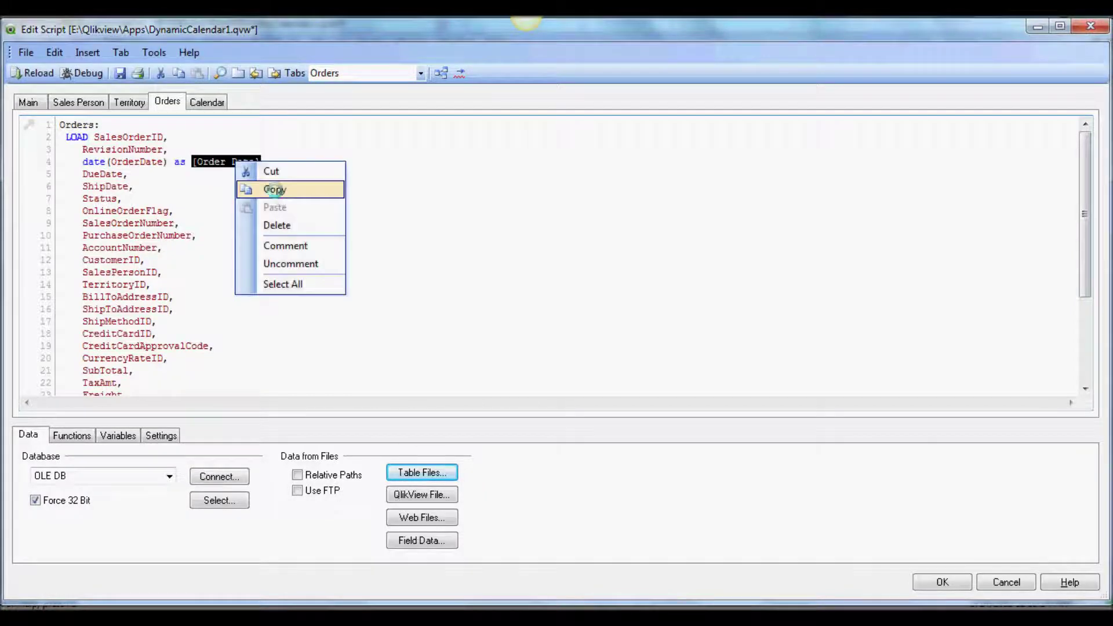
pyautogui.click(274, 190)
# Alias the Date field as [Order Date] in the Calendar load statement so that it links to Orders
pyautogui.click(207, 103)
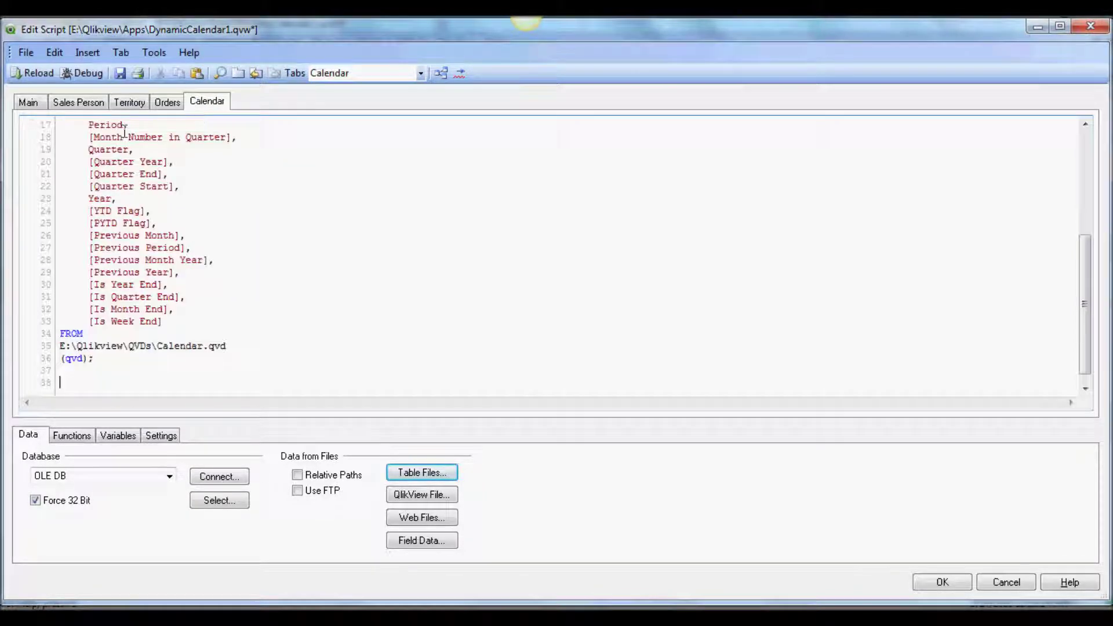
pyautogui.moveTo(1086, 310); pyautogui.dragTo(1087, 195)
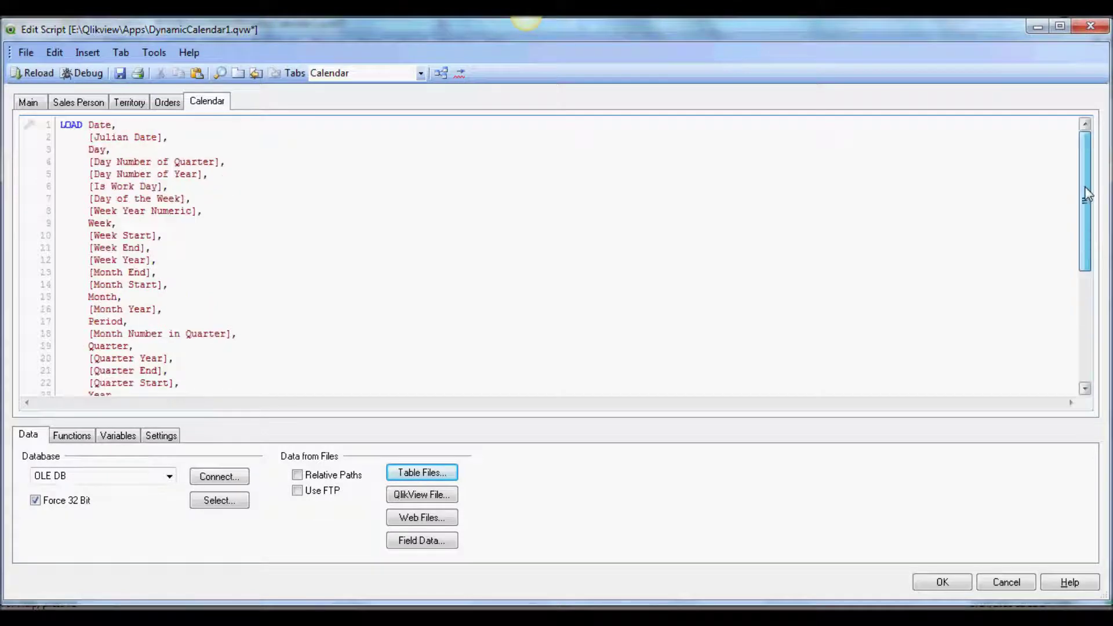
pyautogui.moveTo(114, 125); pyautogui.dragTo(108, 125)
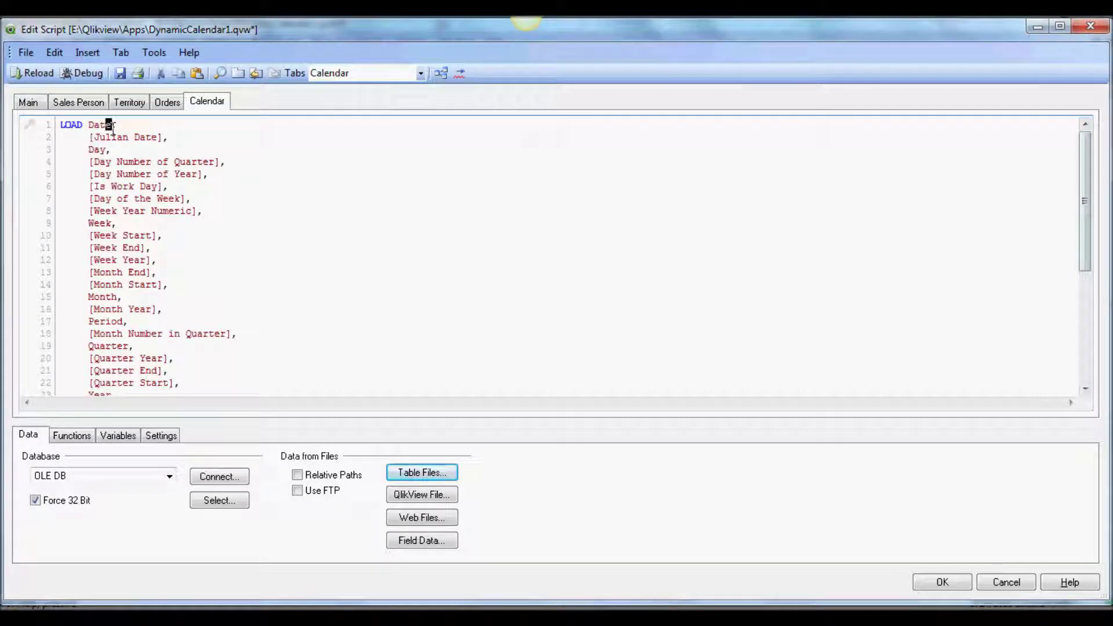
pyautogui.click(114, 125)
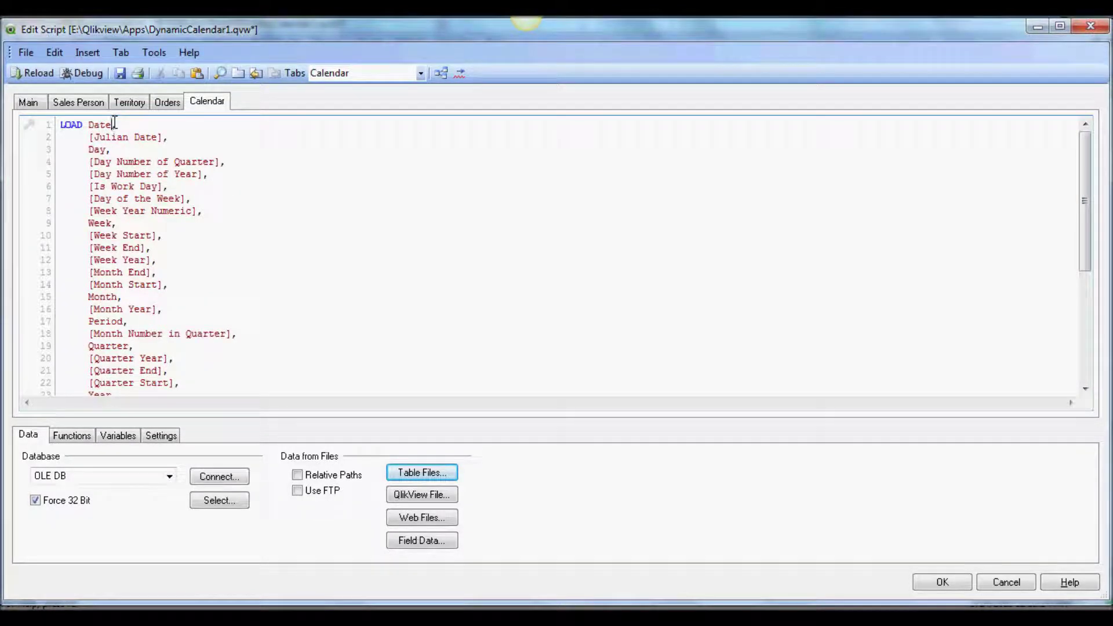
pyautogui.write('as [Order Date]')
pyautogui.click(217, 181)
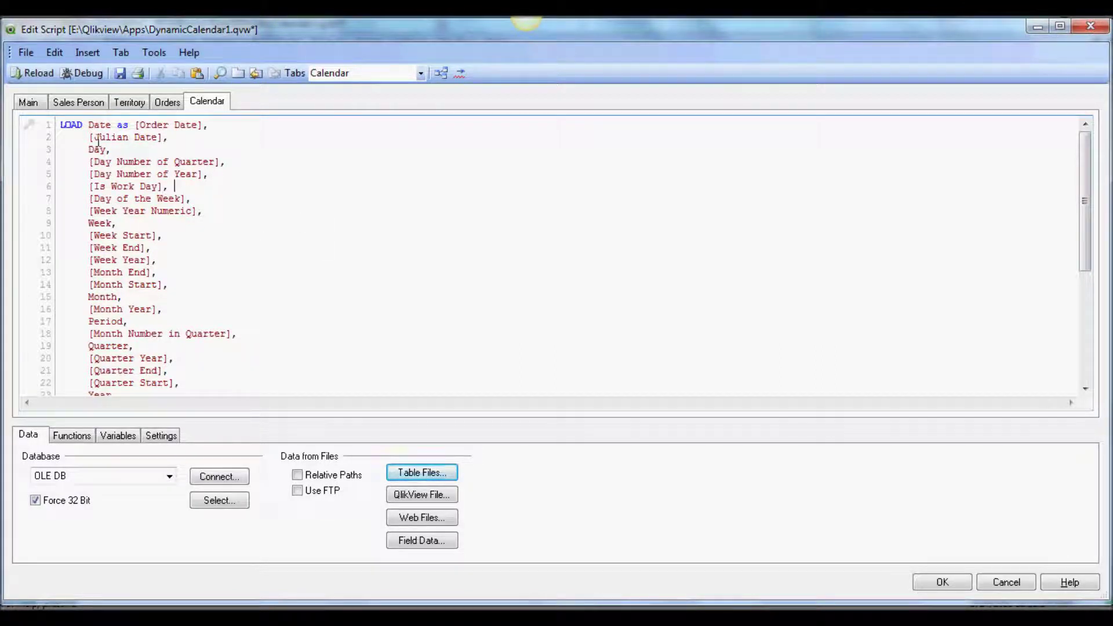
# Reload the script and check the link between the Orders and Calendar tables in the table viewer
pyautogui.click(32, 72)
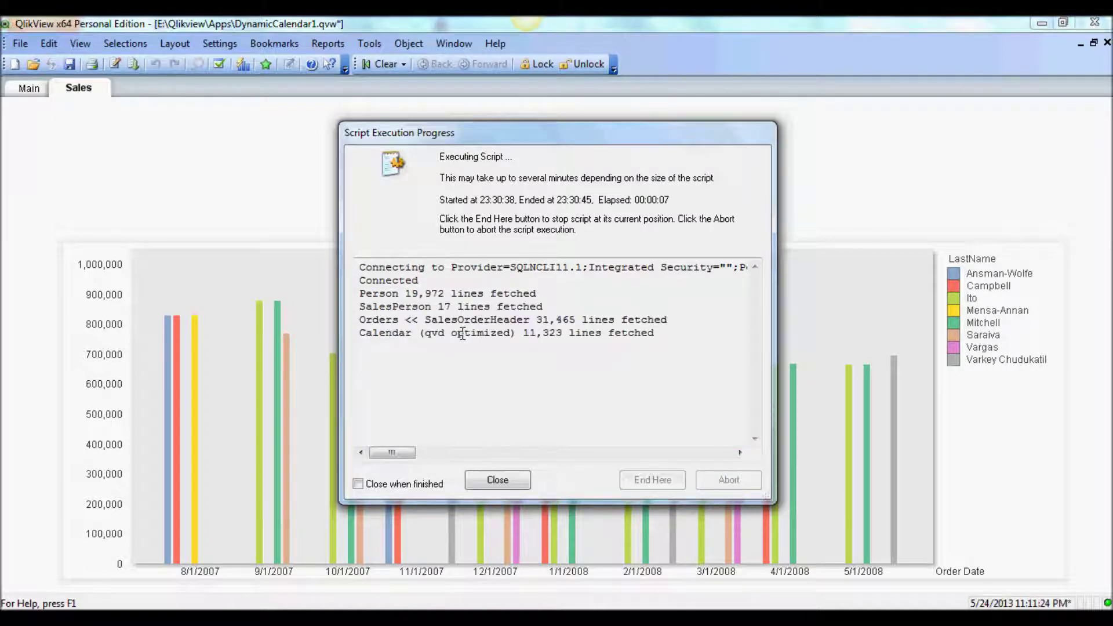
pyautogui.click(468, 482)
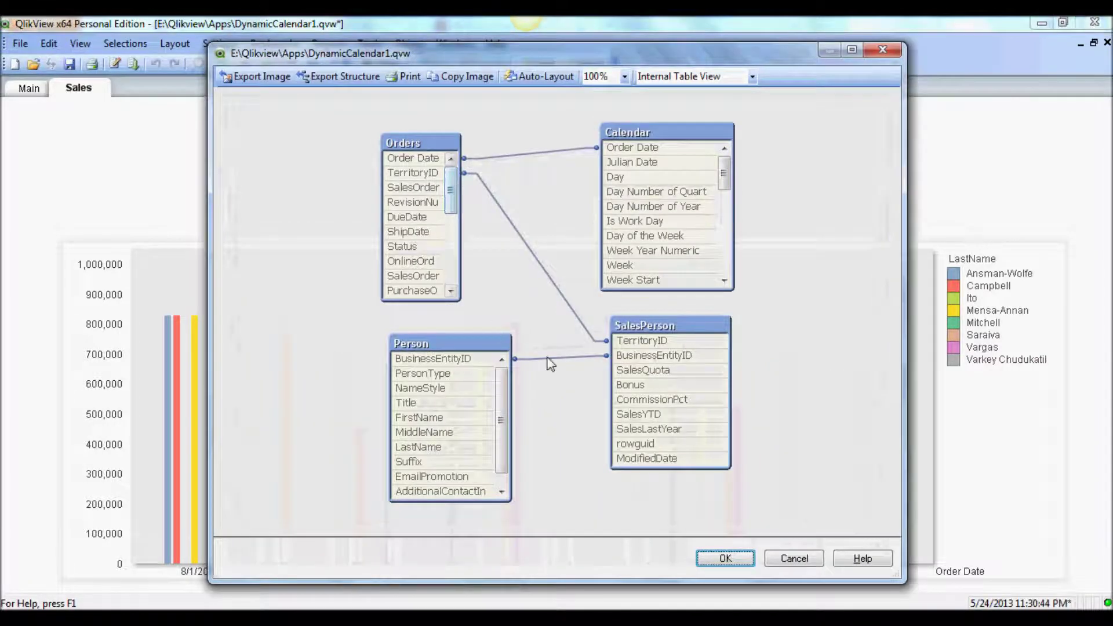
pyautogui.moveTo(681, 165)
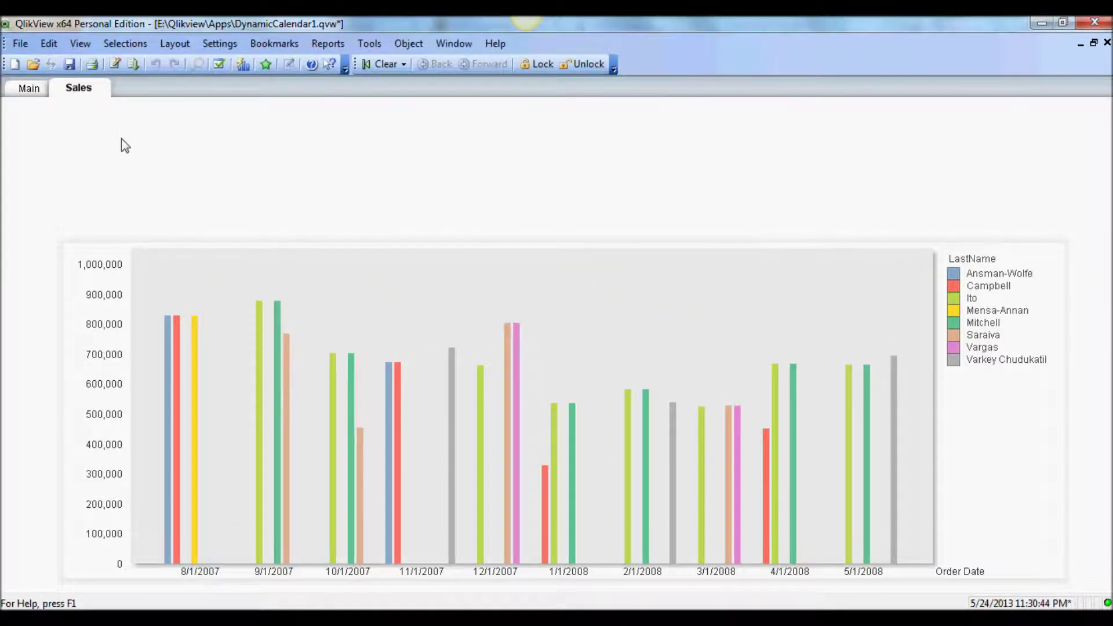
# Filter the Sales sheet's available fields to the Calendar table and add Year to the displayed list boxes
pyautogui.rightClick(123, 143)
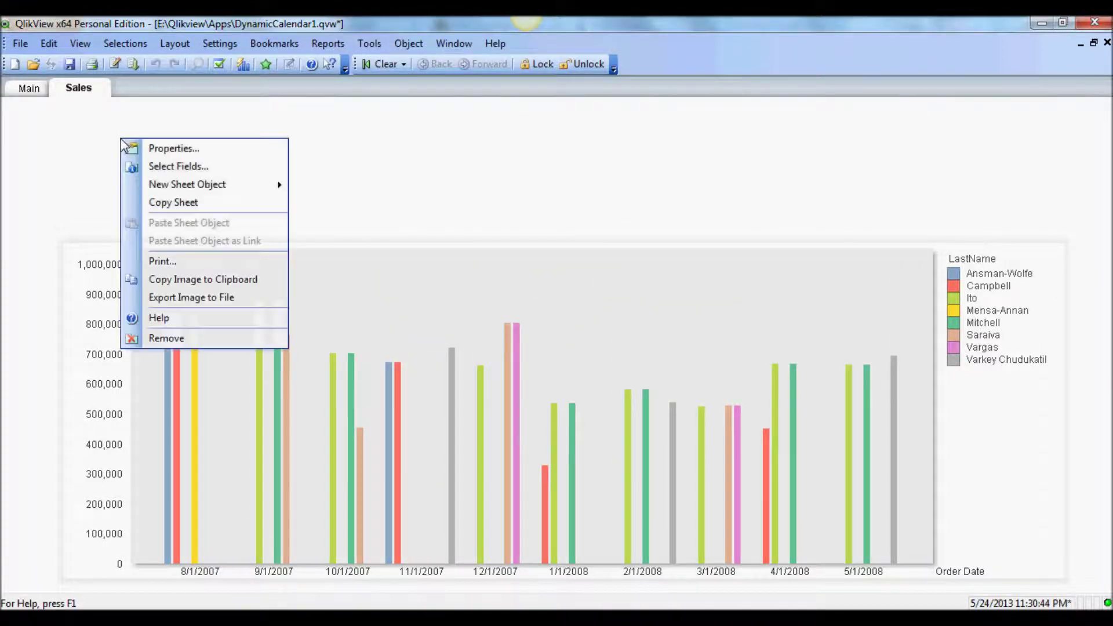
pyautogui.click(195, 169)
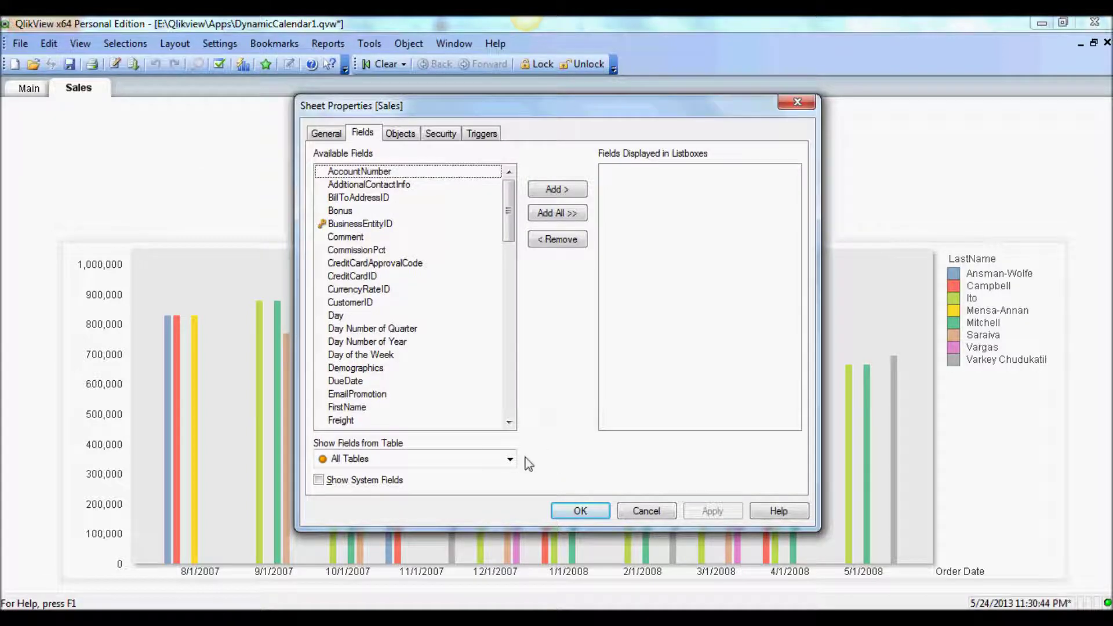
pyautogui.click(510, 459)
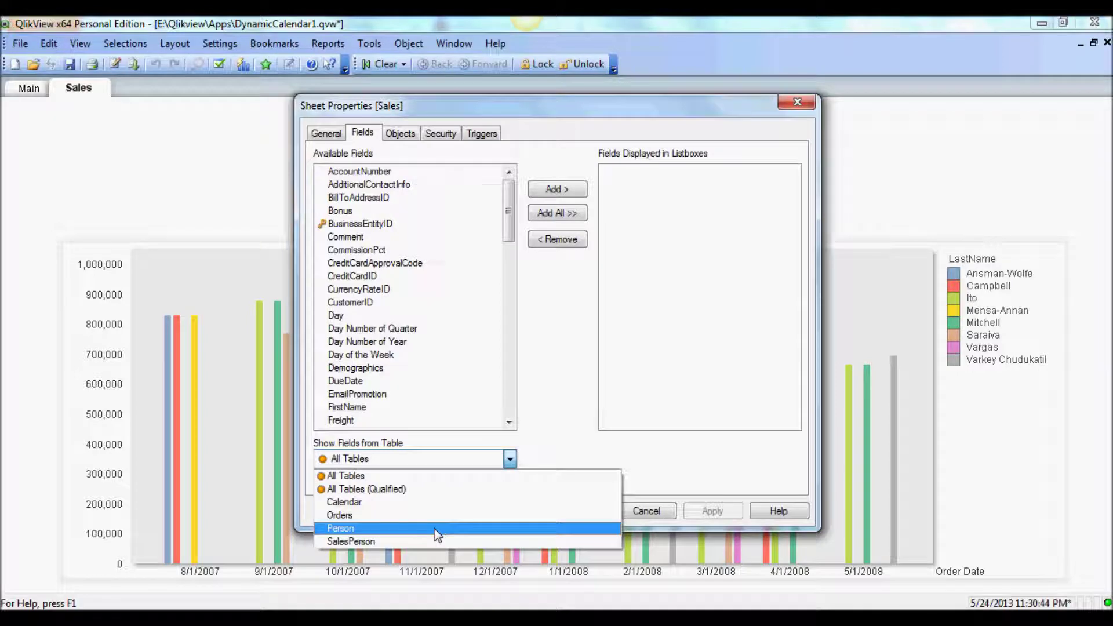
pyautogui.click(397, 503)
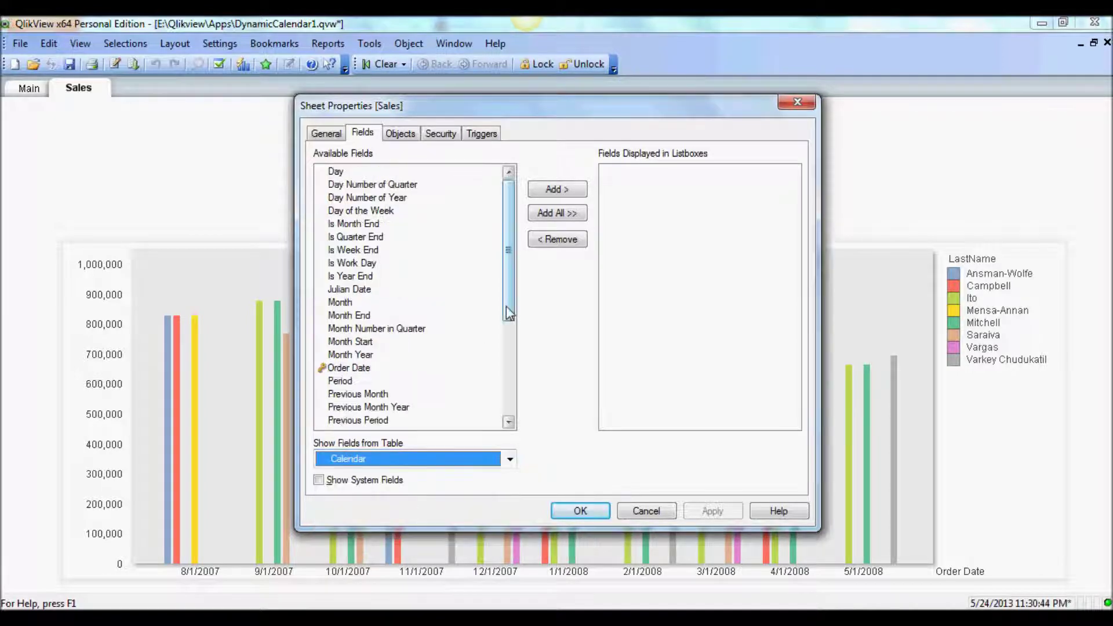
pyautogui.moveTo(508, 313); pyautogui.dragTo(508, 406)
pyautogui.click(413, 408)
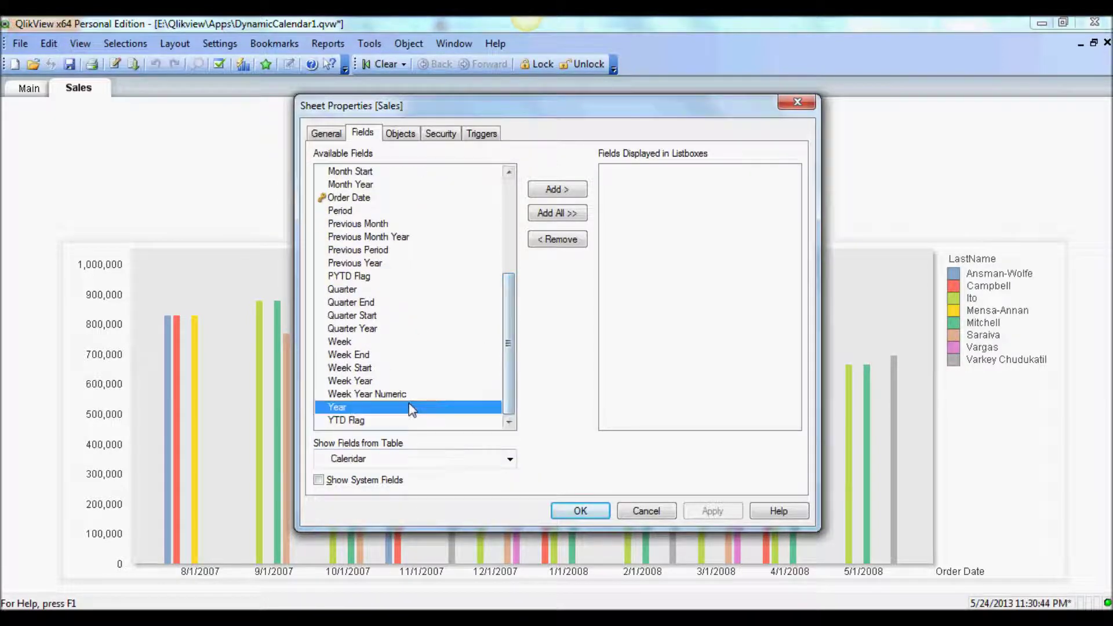
pyautogui.click(545, 194)
# Add the Month field as a second list box on the Sales sheet and apply the sheet properties
pyautogui.moveTo(507, 382); pyautogui.dragTo(508, 348)
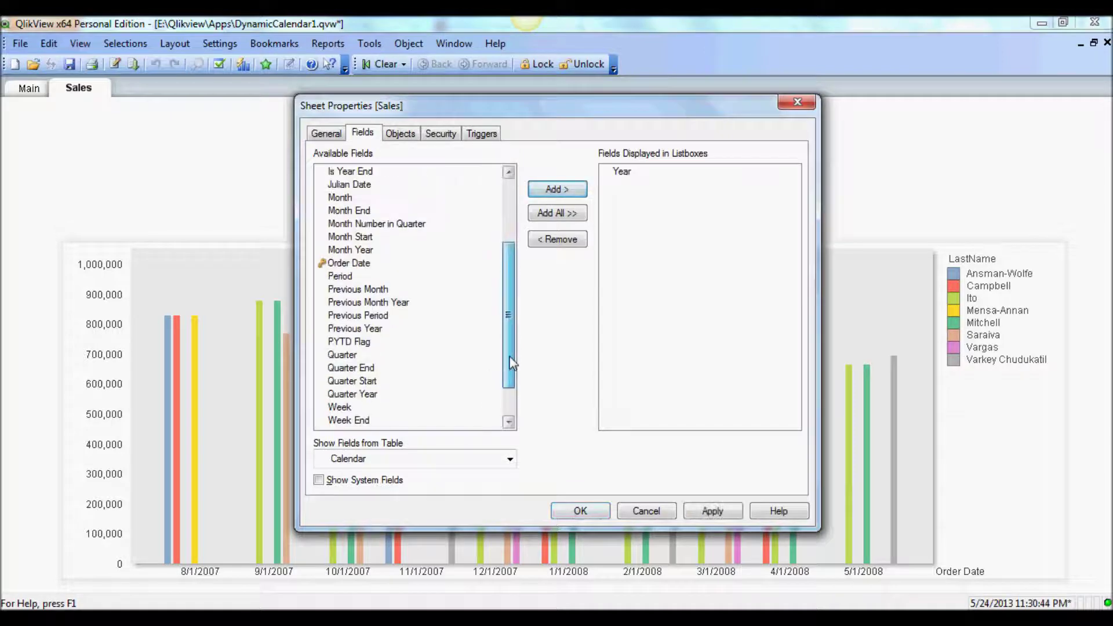
pyautogui.click(341, 197)
pyautogui.click(545, 190)
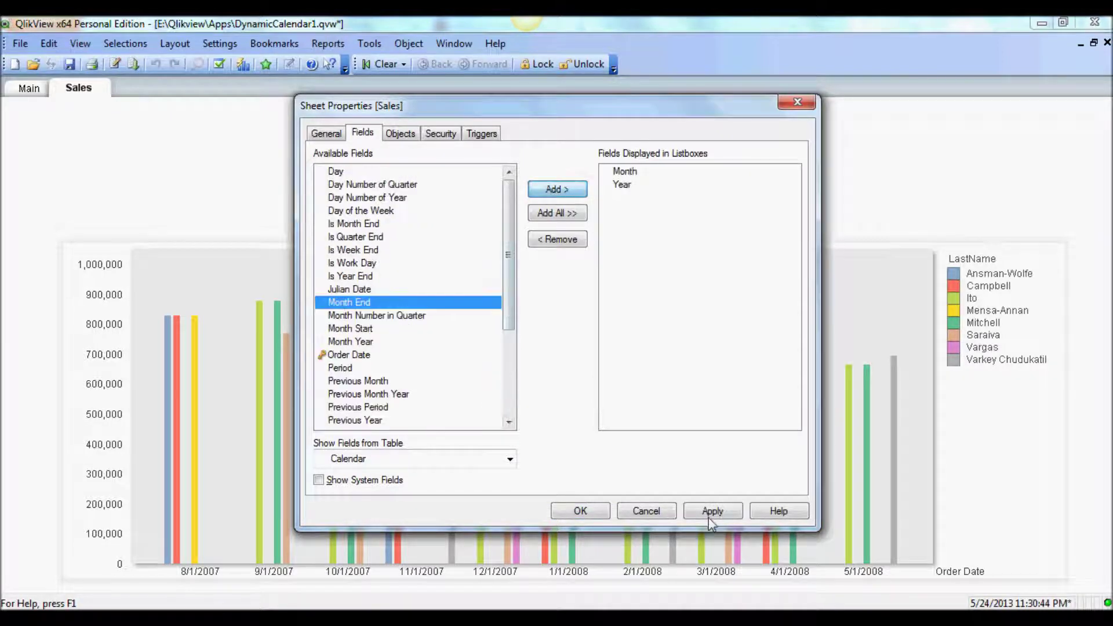
pyautogui.click(710, 512)
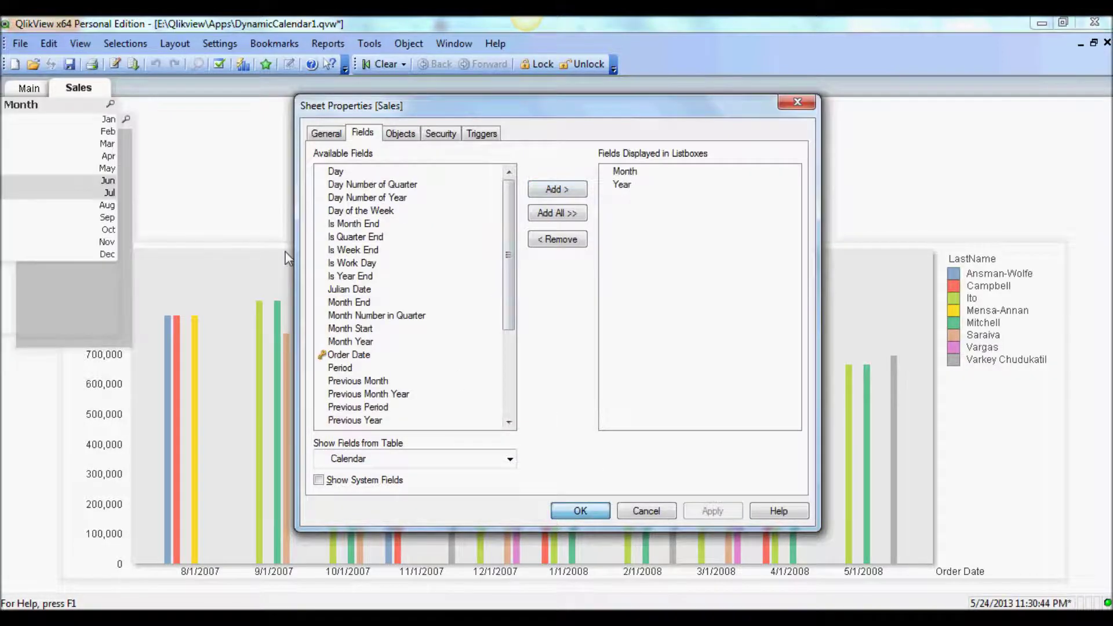
pyautogui.click(579, 510)
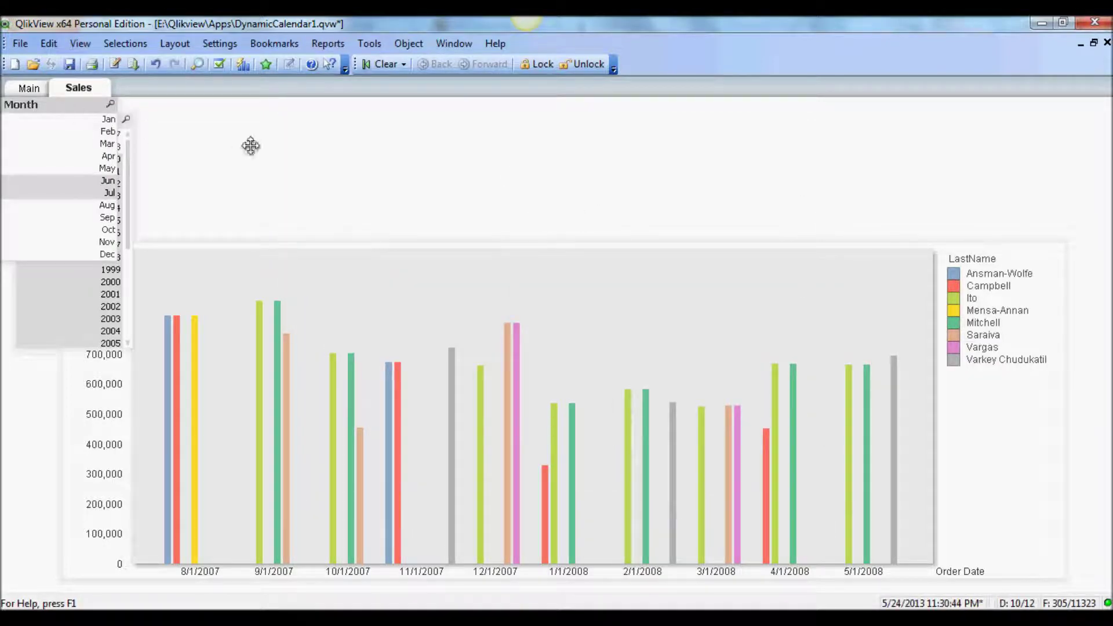
# Move the Month and Year list boxes side by side over the chart's upper-left area and check the range of years
pyautogui.moveTo(90, 128); pyautogui.dragTo(382, 153)
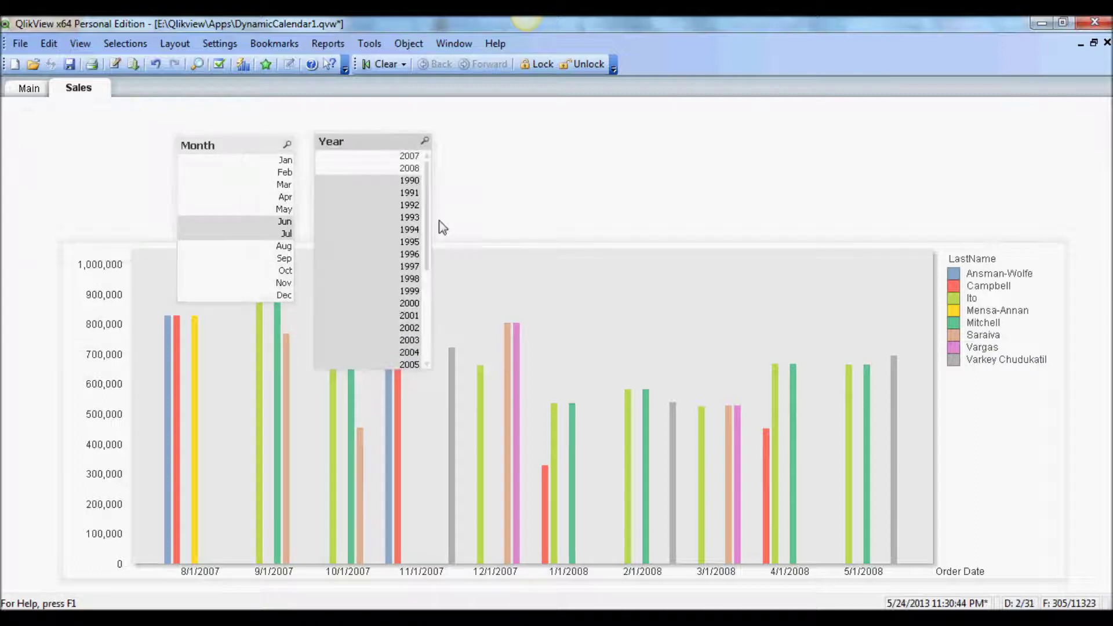
pyautogui.moveTo(430, 279); pyautogui.dragTo(427, 348)
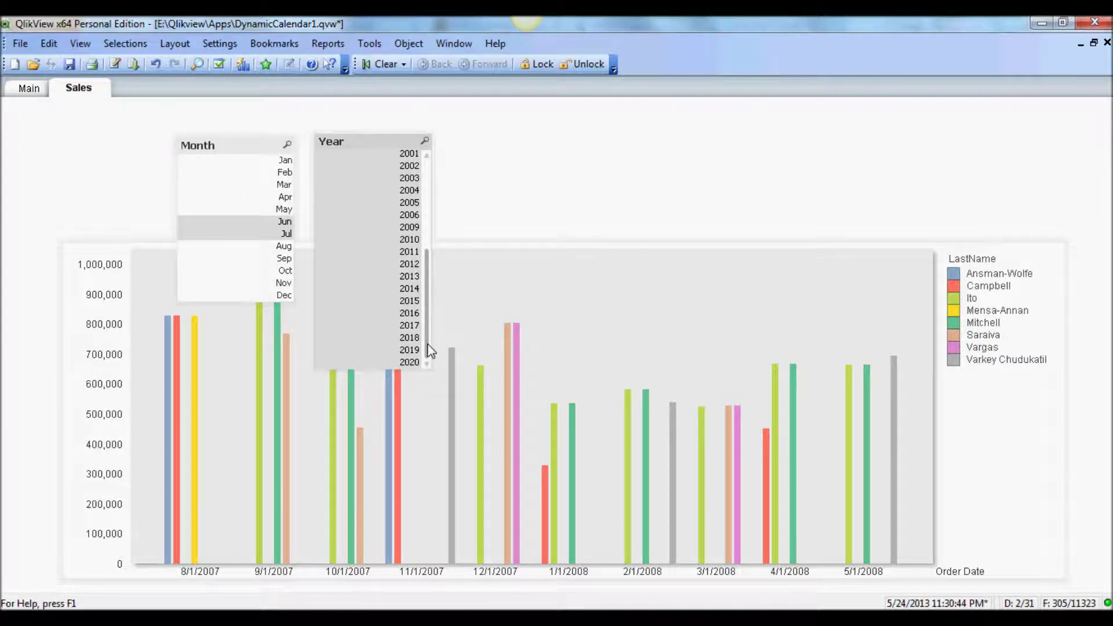
# Look through the full range of years offered in the Year list box
pyautogui.scroll(5, 432, 232)
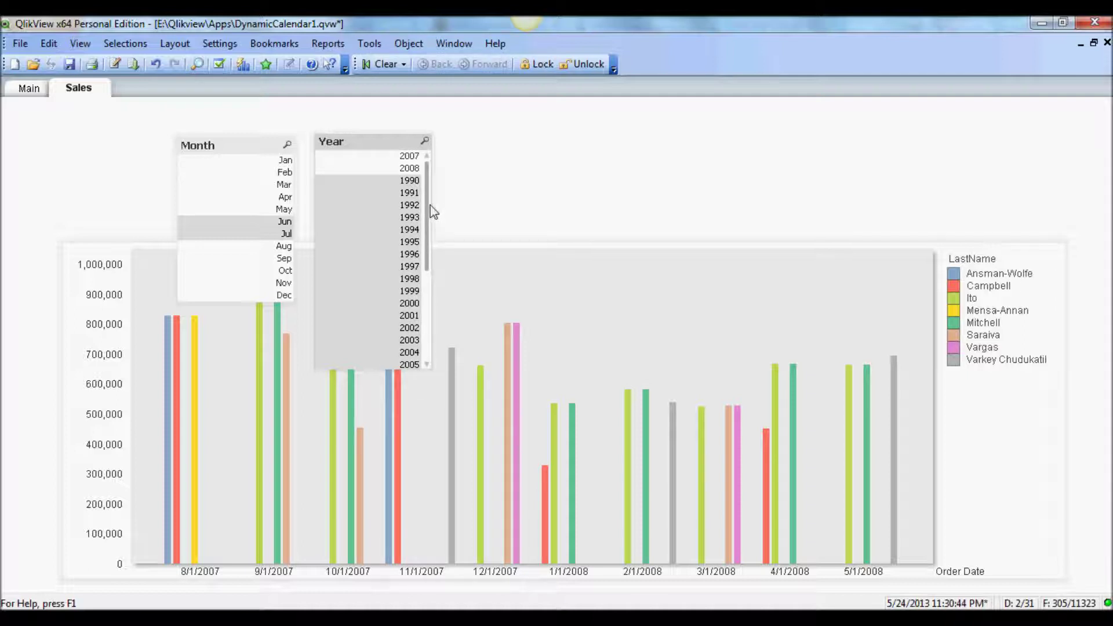
pyautogui.scroll(-1, 429, 253)
pyautogui.moveTo(429, 254); pyautogui.dragTo(429, 197)
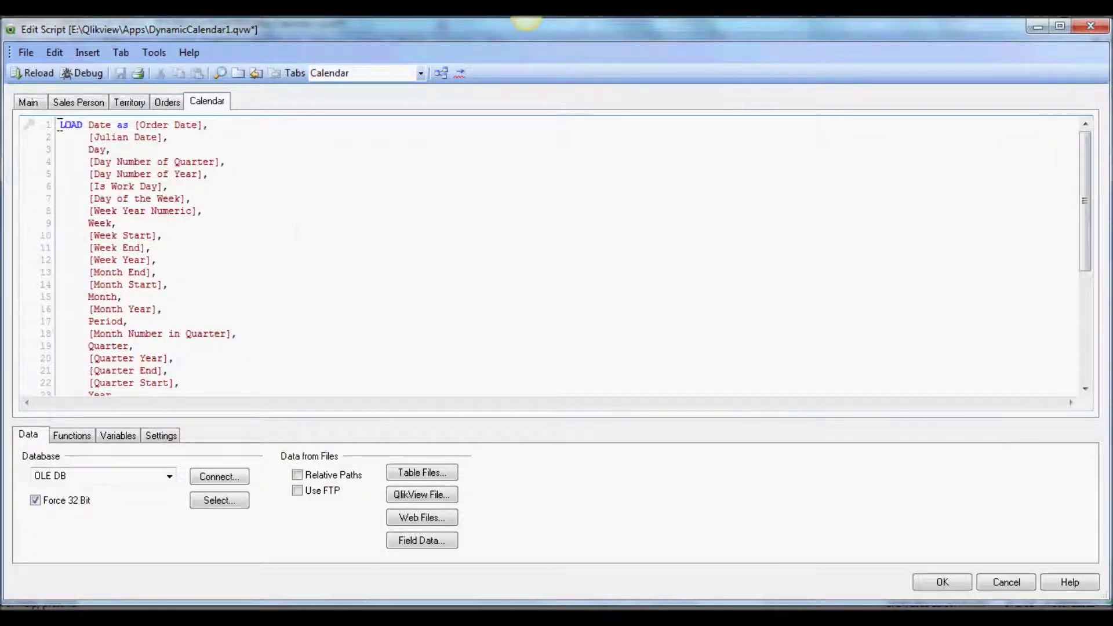
# Prefix the LOAD statement in the script's Calendar section with "left keep(Orders)" and label the table "Calendar:" above it
pyautogui.press('Return')
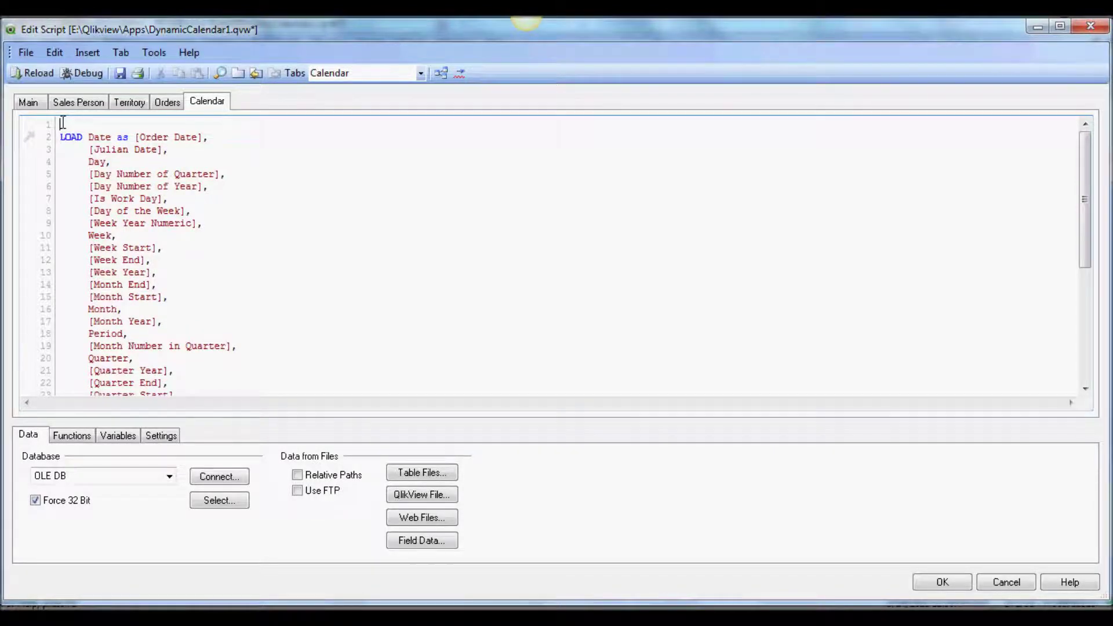
pyautogui.write('left kee')
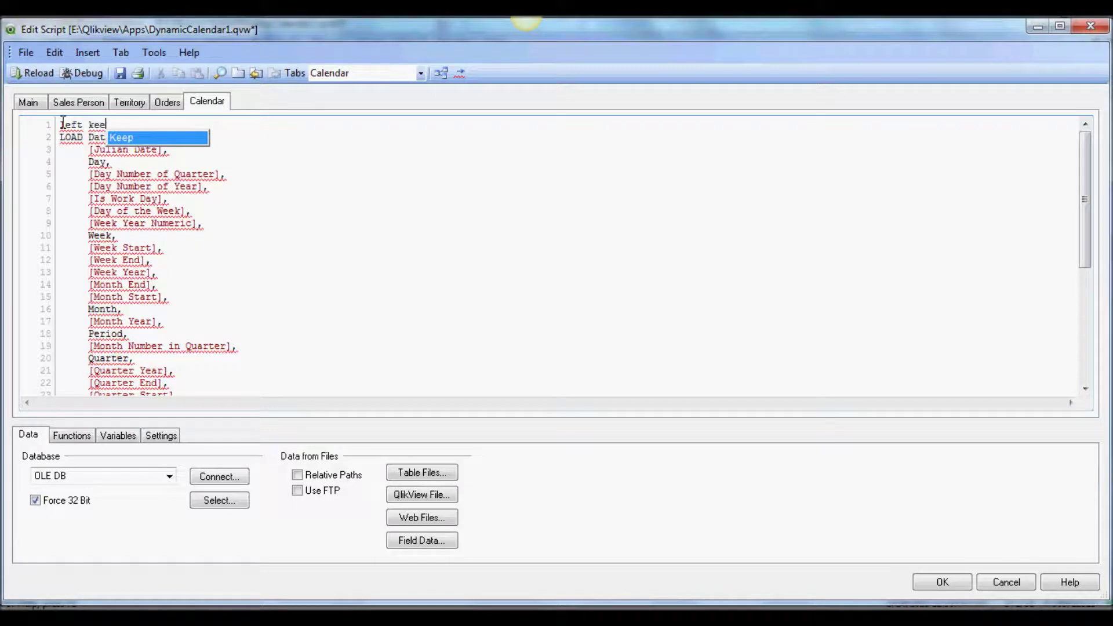
pyautogui.write('p(Orders')
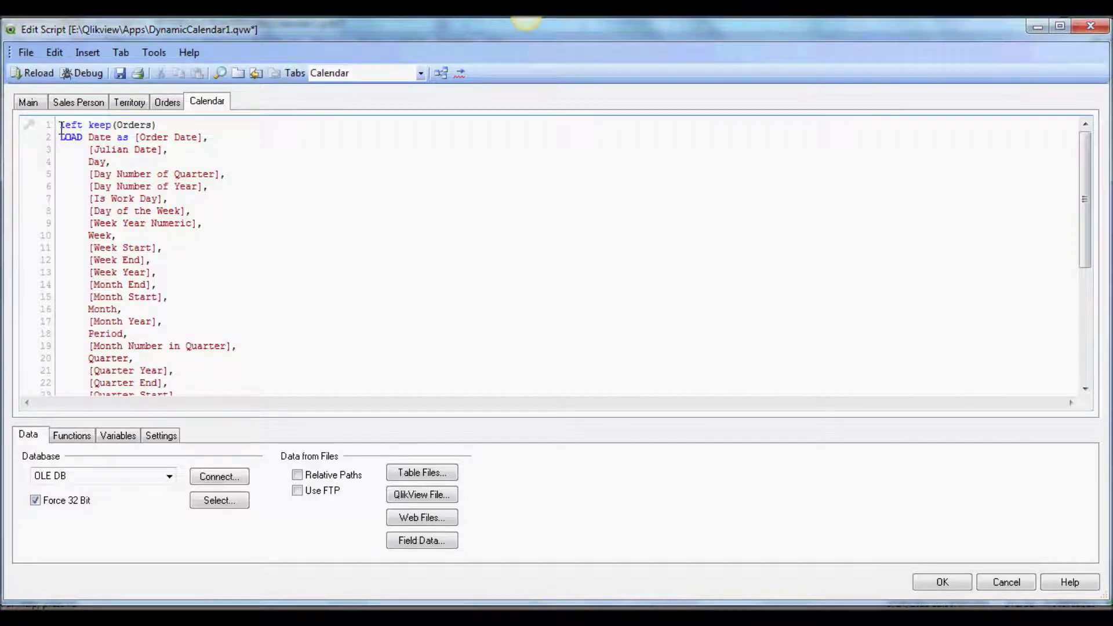
pyautogui.press('Return')
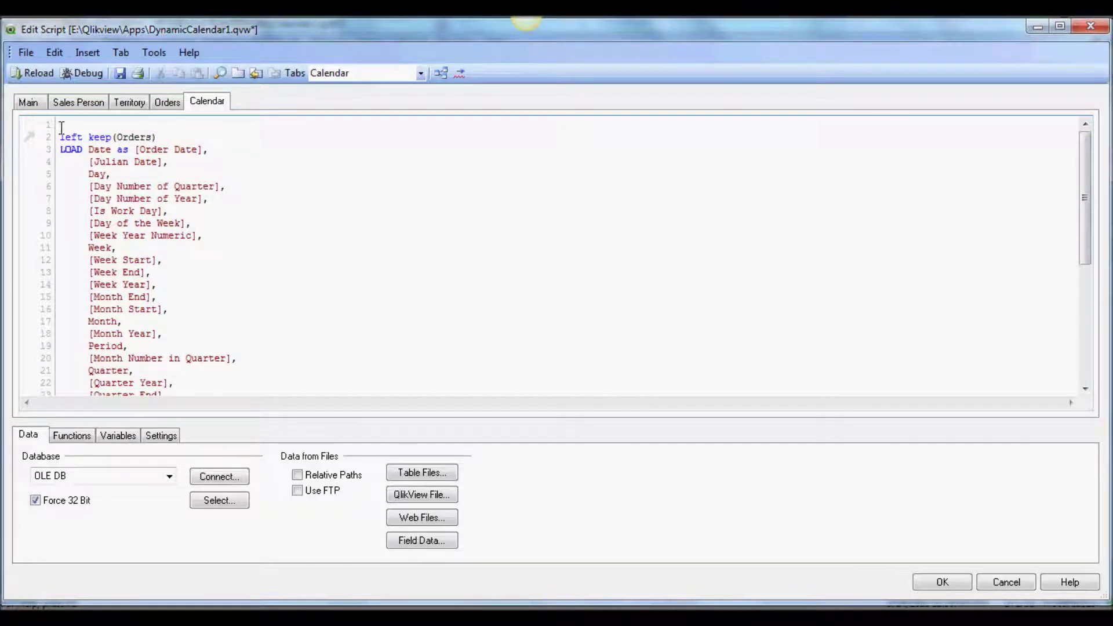
pyautogui.write('Cale')
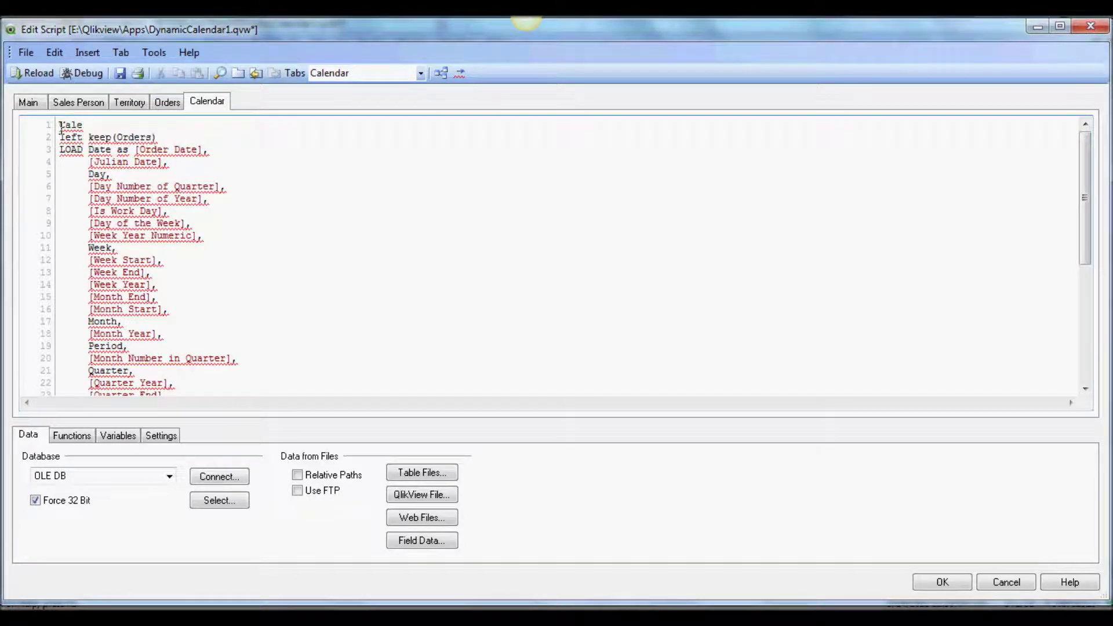
pyautogui.write('ndar:')
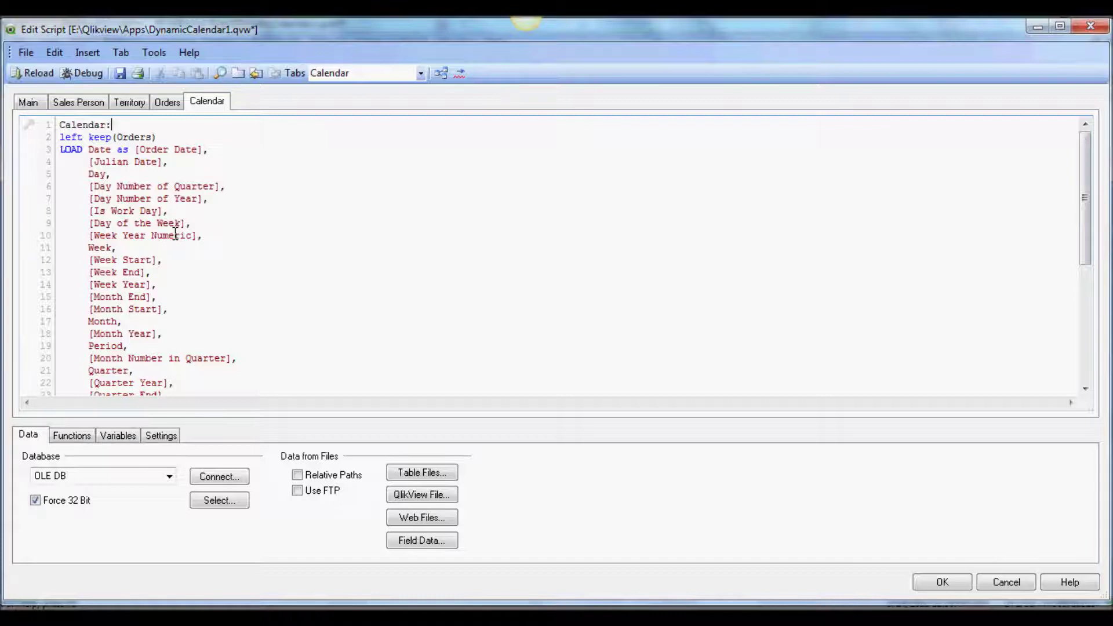
# Reload the script and accept the Sales sheet properties with Month and Year as the displayed list boxes
pyautogui.click(32, 72)
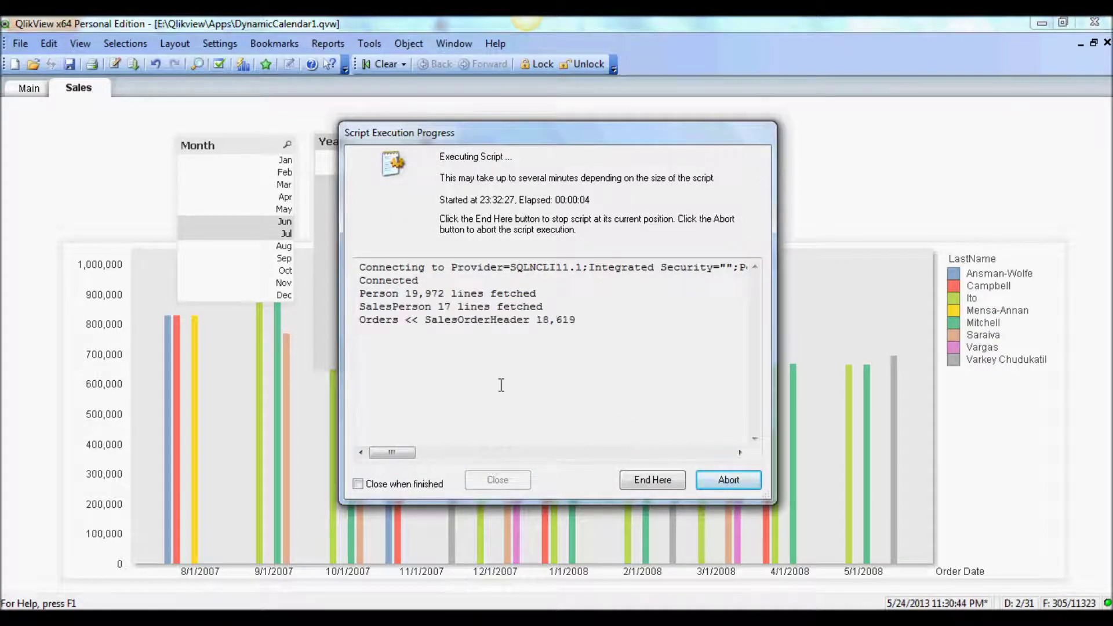
pyautogui.click(497, 479)
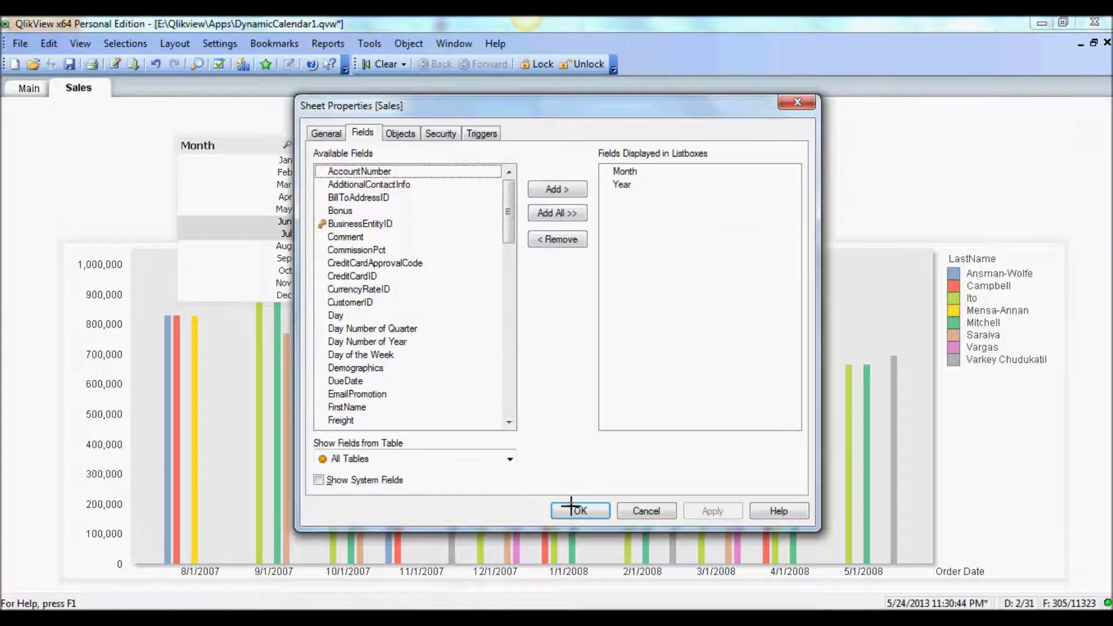
pyautogui.click(571, 506)
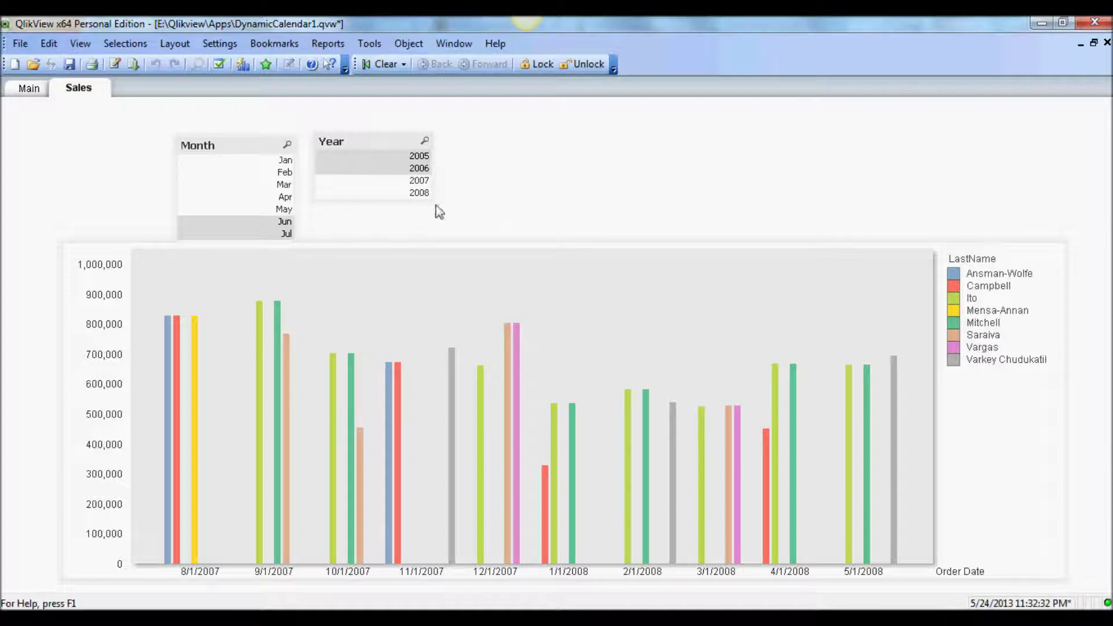
# Hide the Month list box's caption and turn off its Single Column option
pyautogui.rightClick(249, 148)
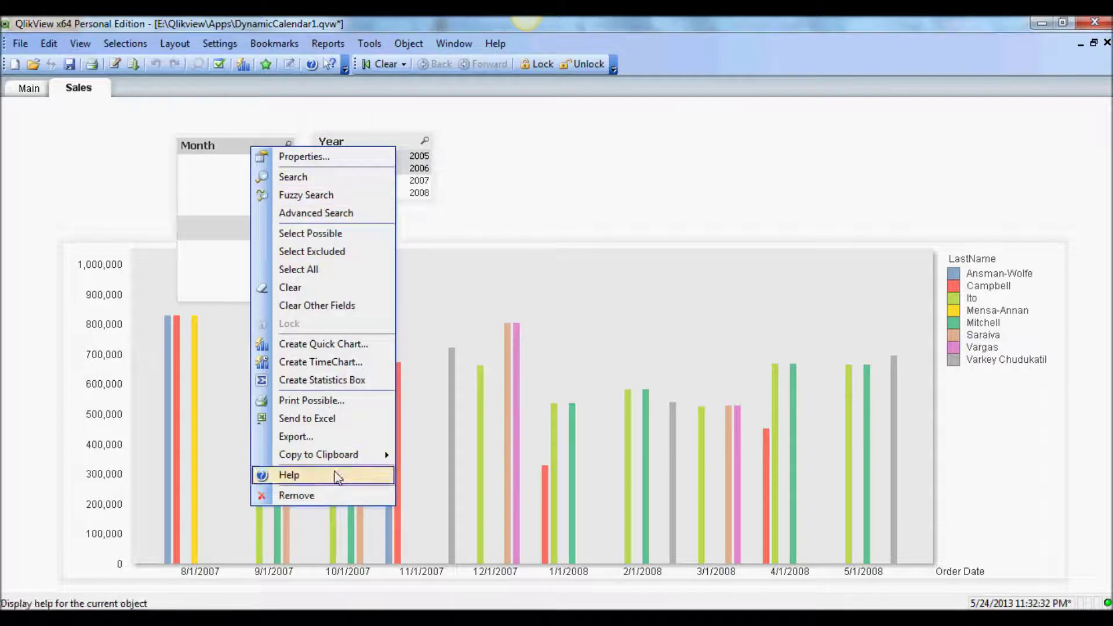
pyautogui.click(304, 156)
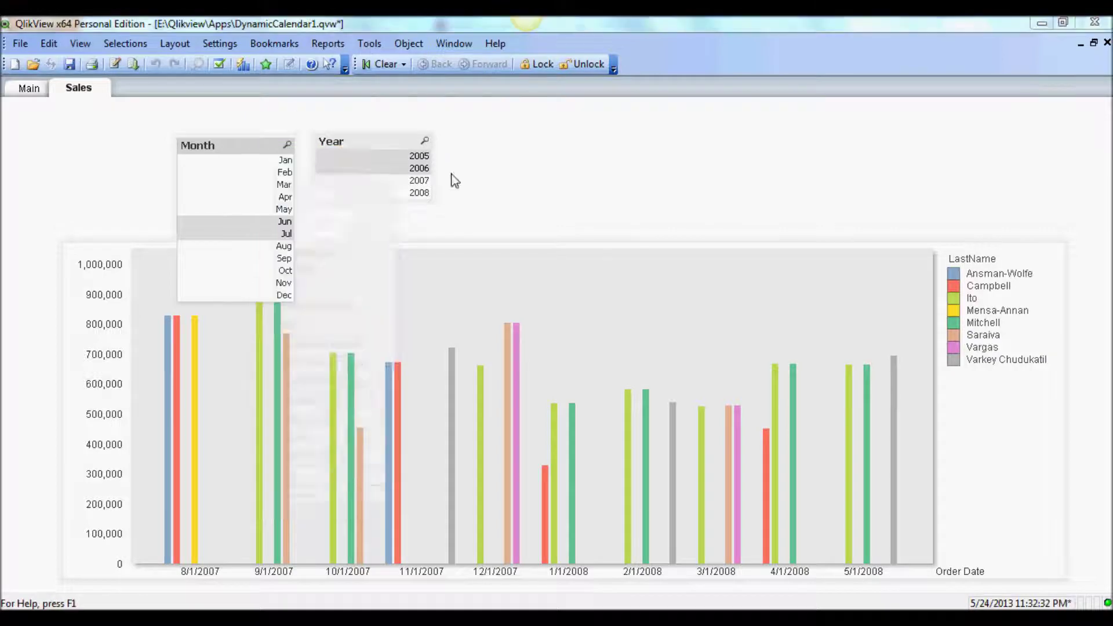
pyautogui.click(620, 130)
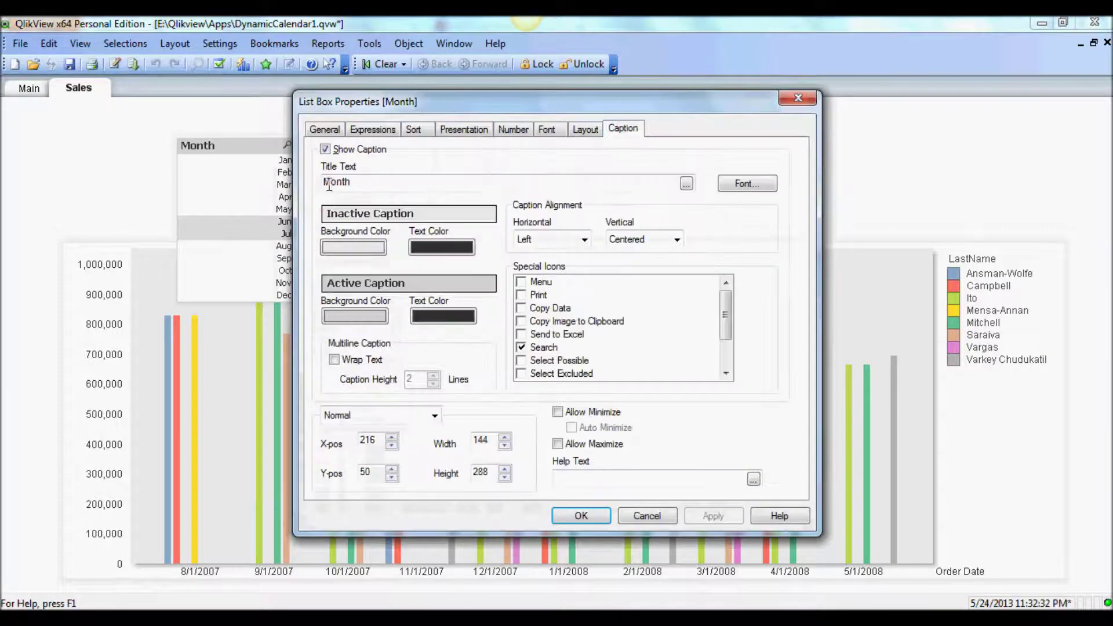
pyautogui.click(325, 149)
pyautogui.click(478, 133)
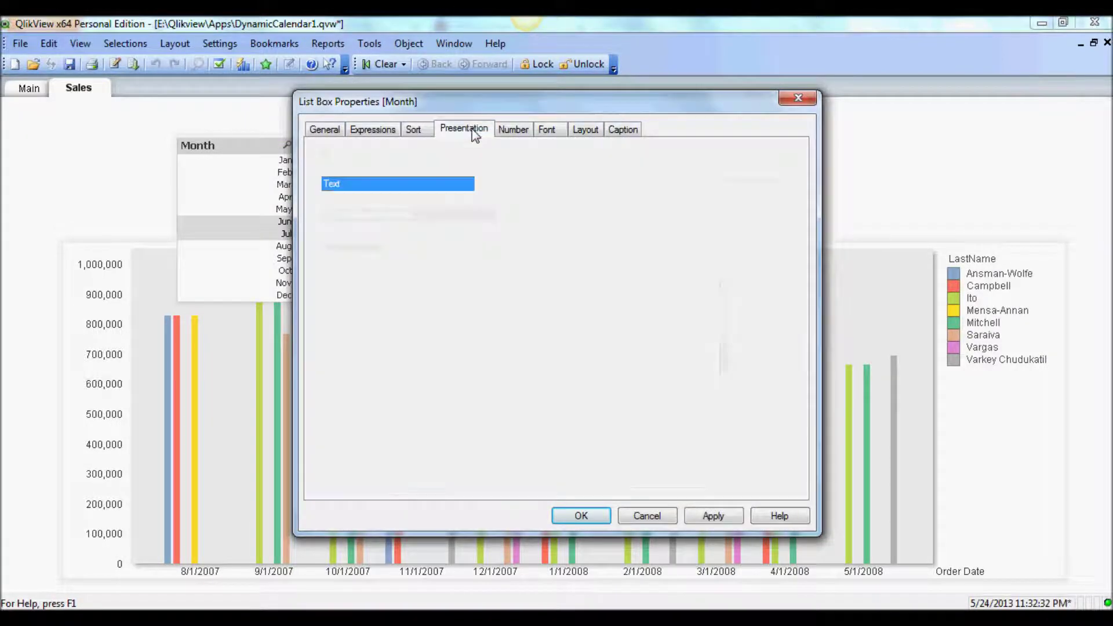
pyautogui.click(324, 318)
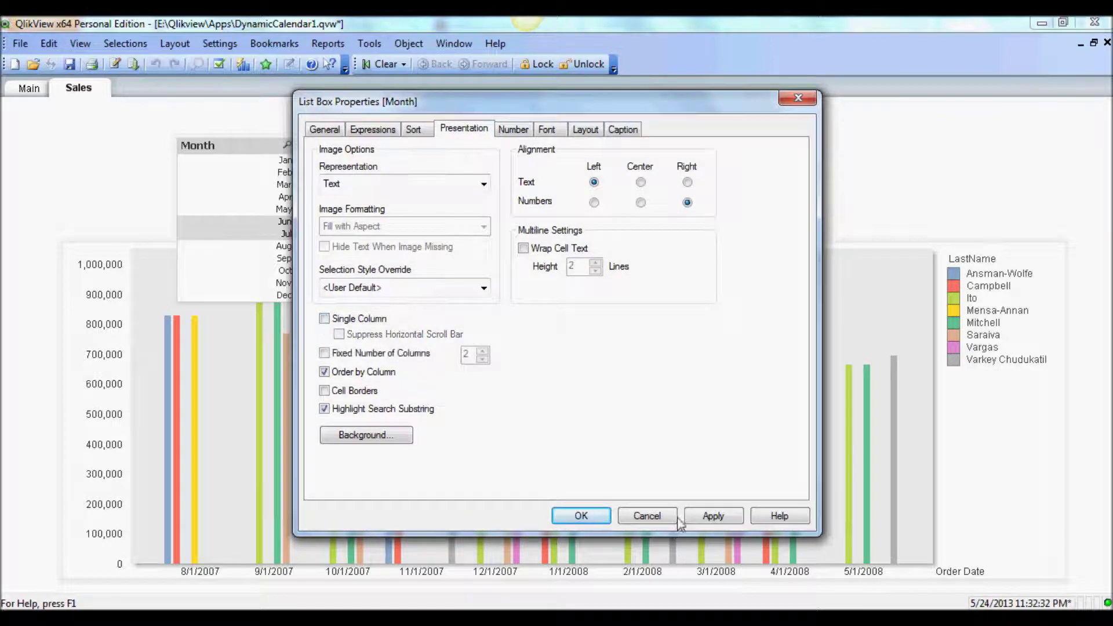
pyautogui.click(713, 516)
pyautogui.click(582, 516)
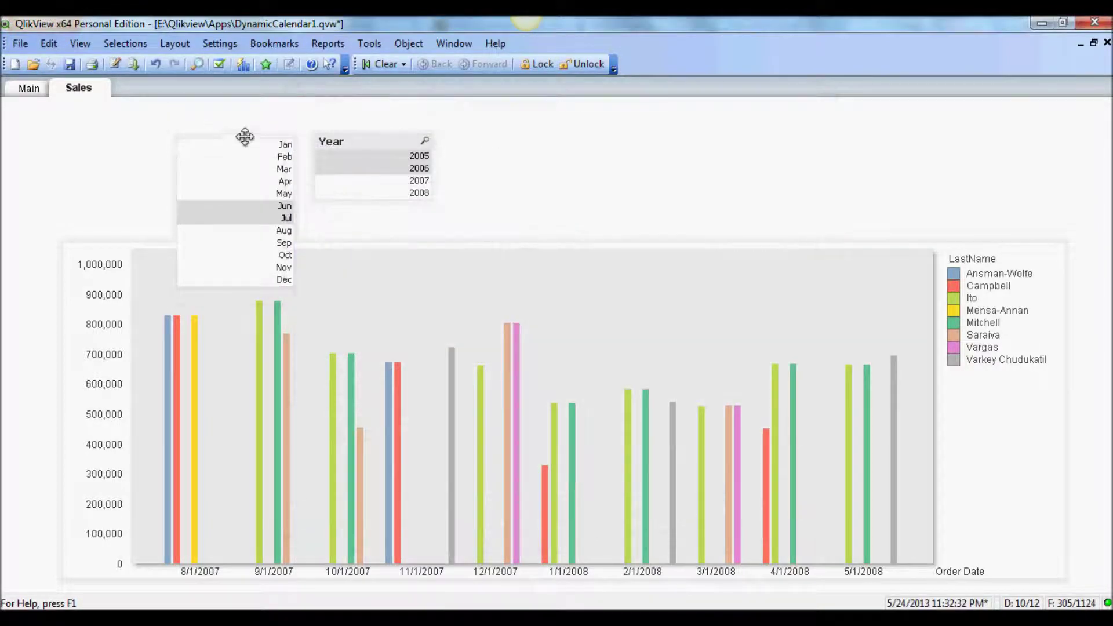
# Move the Year list box away from the Month list box and shorten Month into four columns of three months
pyautogui.moveTo(459, 196); pyautogui.dragTo(461, 202)
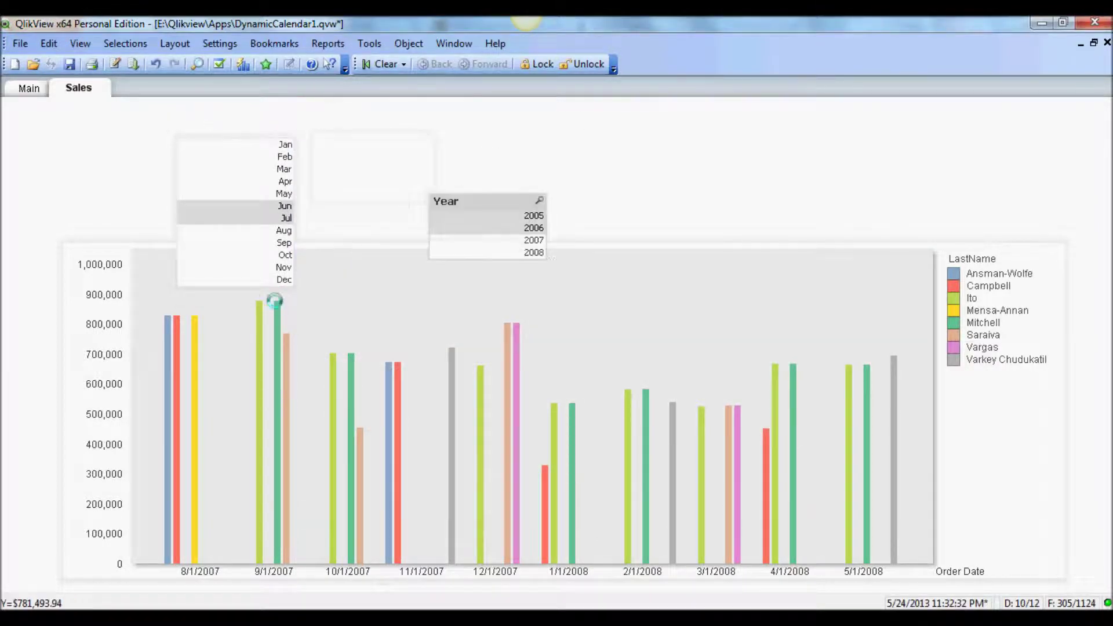
pyautogui.moveTo(254, 287); pyautogui.dragTo(255, 177)
pyautogui.click(284, 156)
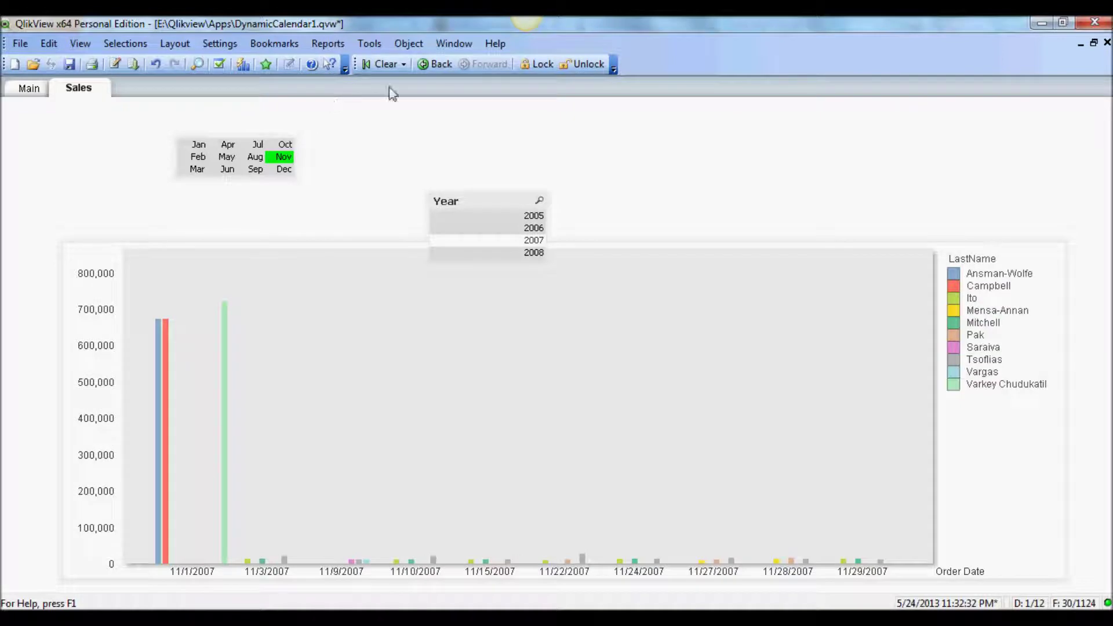
pyautogui.click(286, 156)
# Widen and flatten the Month list box into a single row of twelve months and move it to the sheet's upper centre
pyautogui.moveTo(296, 153); pyautogui.dragTo(479, 152)
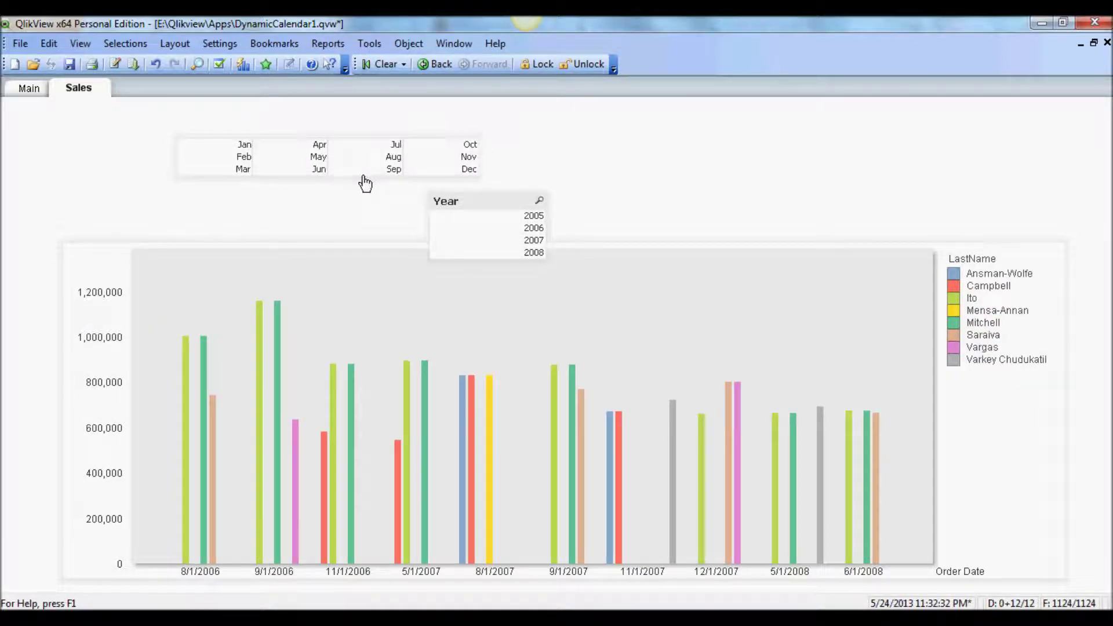
pyautogui.moveTo(361, 179); pyautogui.dragTo(368, 160)
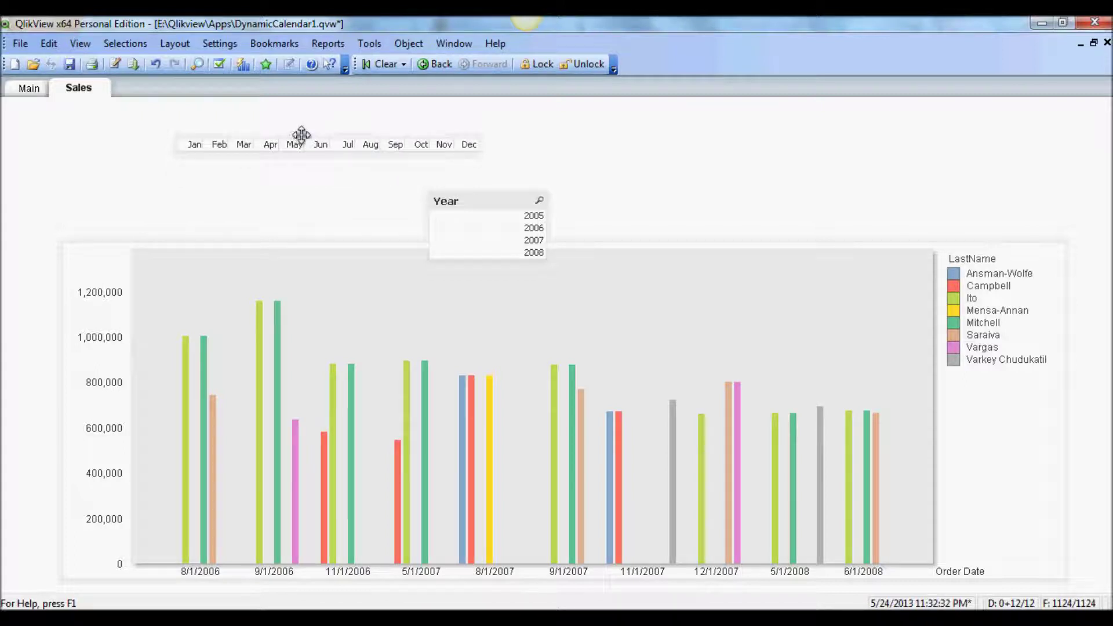
pyautogui.moveTo(301, 137); pyautogui.dragTo(560, 112)
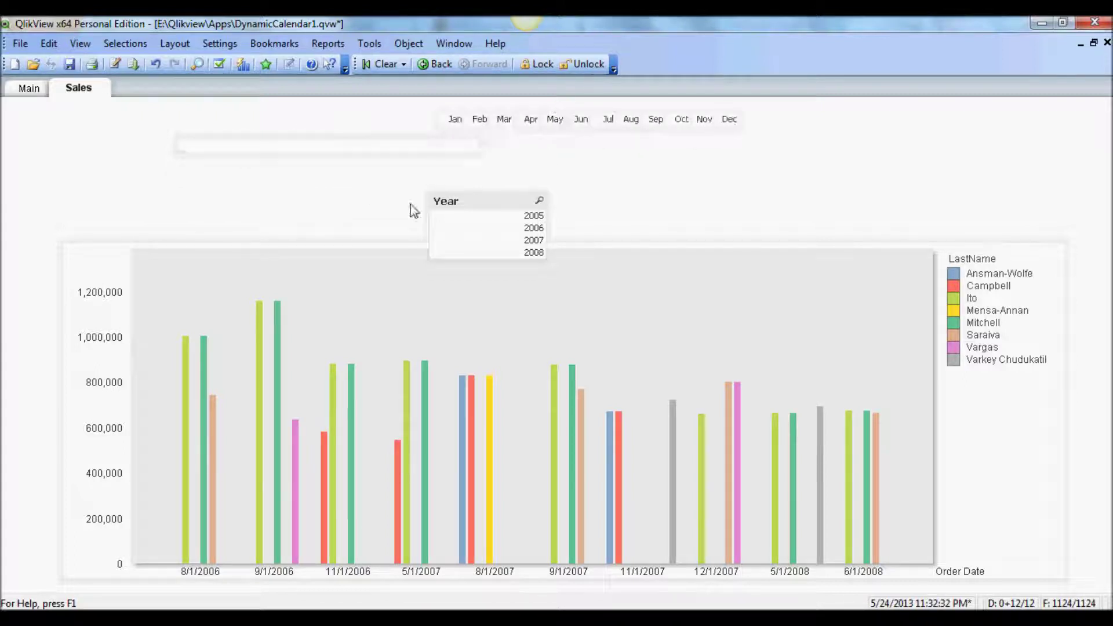
pyautogui.rightClick(451, 203)
pyautogui.click(509, 211)
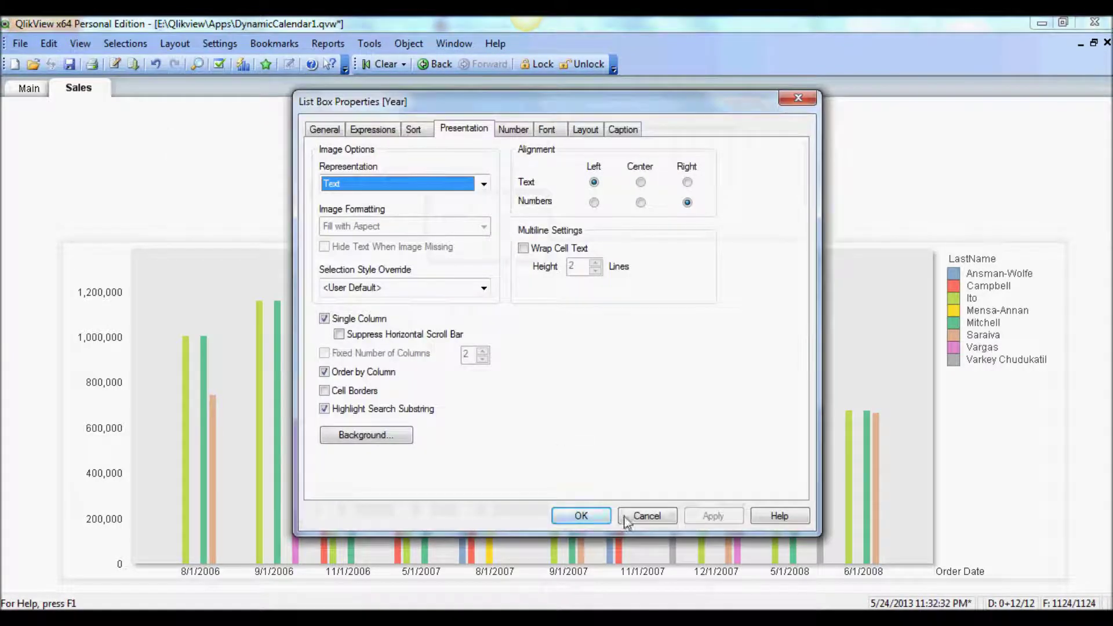
pyautogui.click(645, 517)
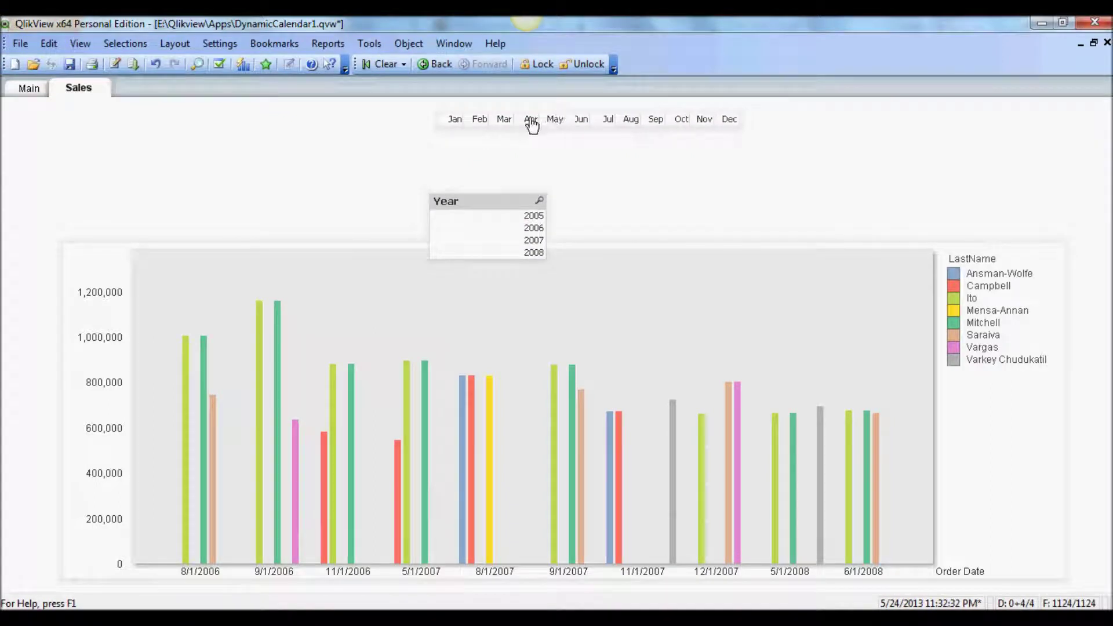
# Try filtering the chart by selecting May in the Month list box, and clear the selection
pyautogui.click(568, 110)
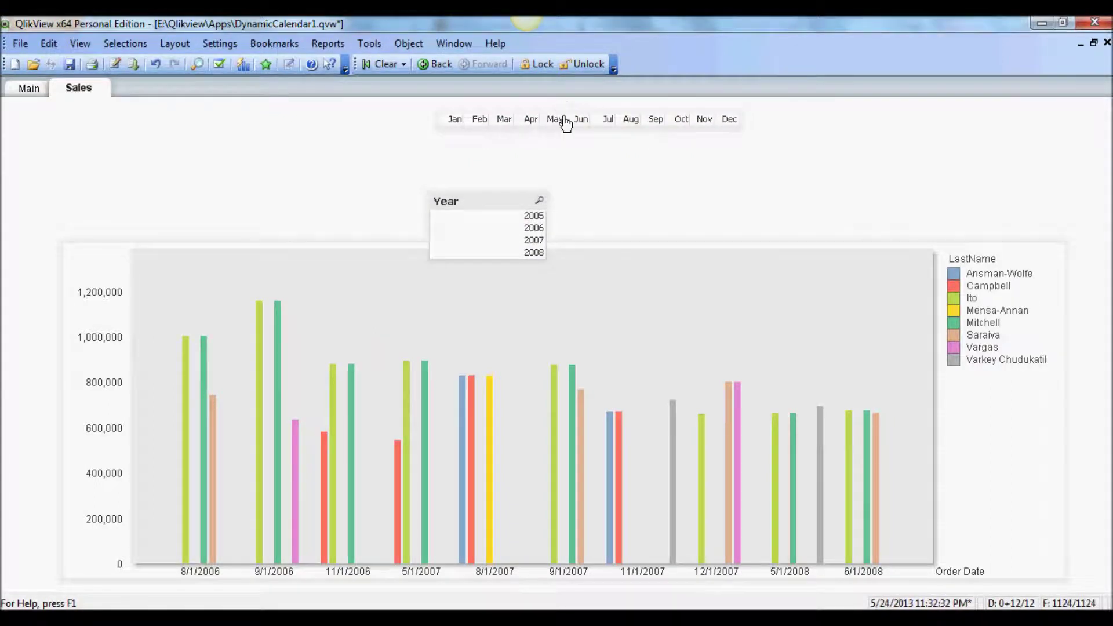
pyautogui.click(562, 119)
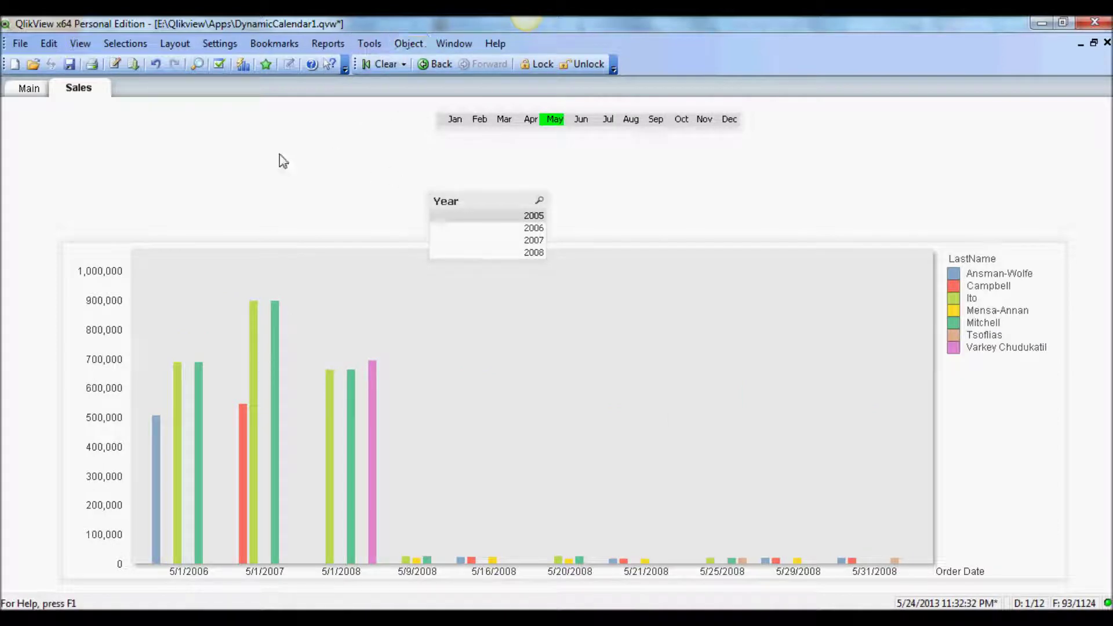
pyautogui.click(385, 64)
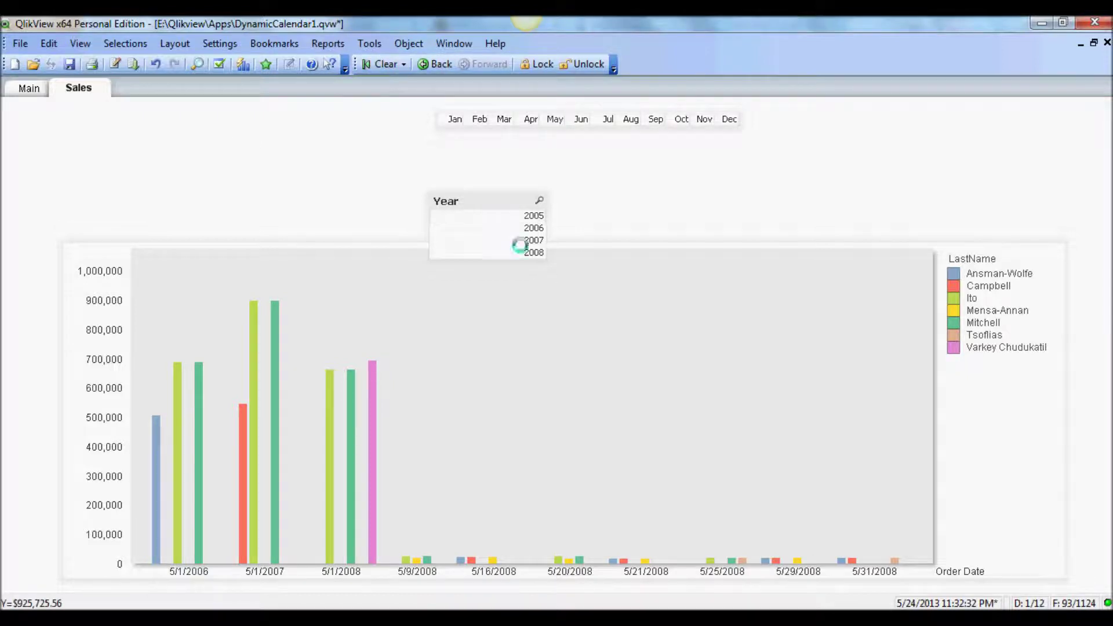
# Hide the Year list box's caption and turn off its Single Column option
pyautogui.rightClick(486, 207)
pyautogui.click(504, 211)
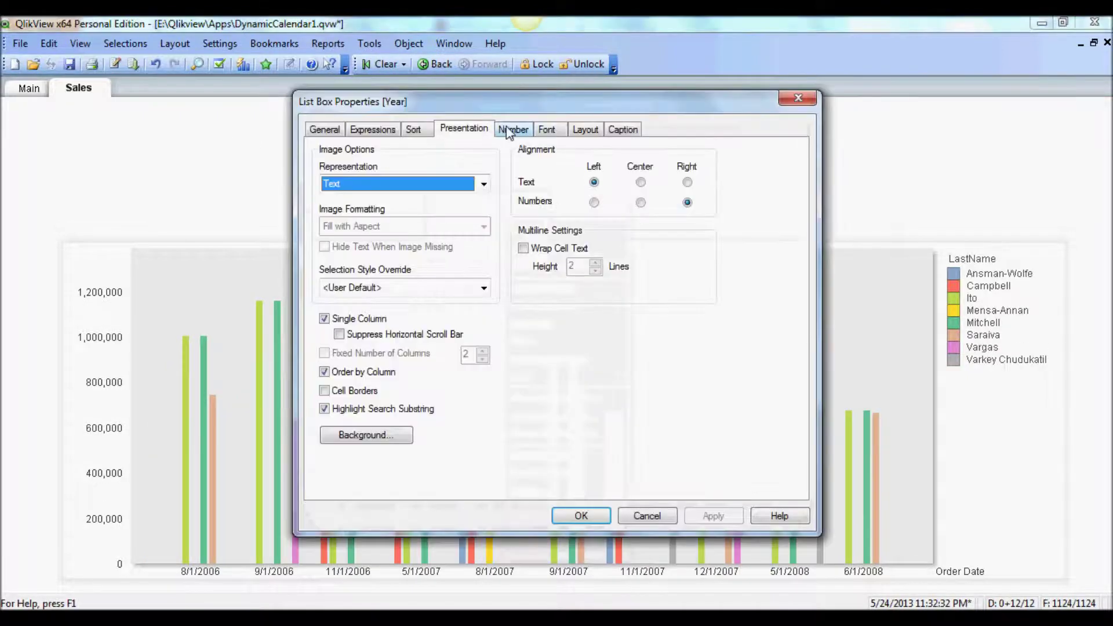
pyautogui.click(623, 128)
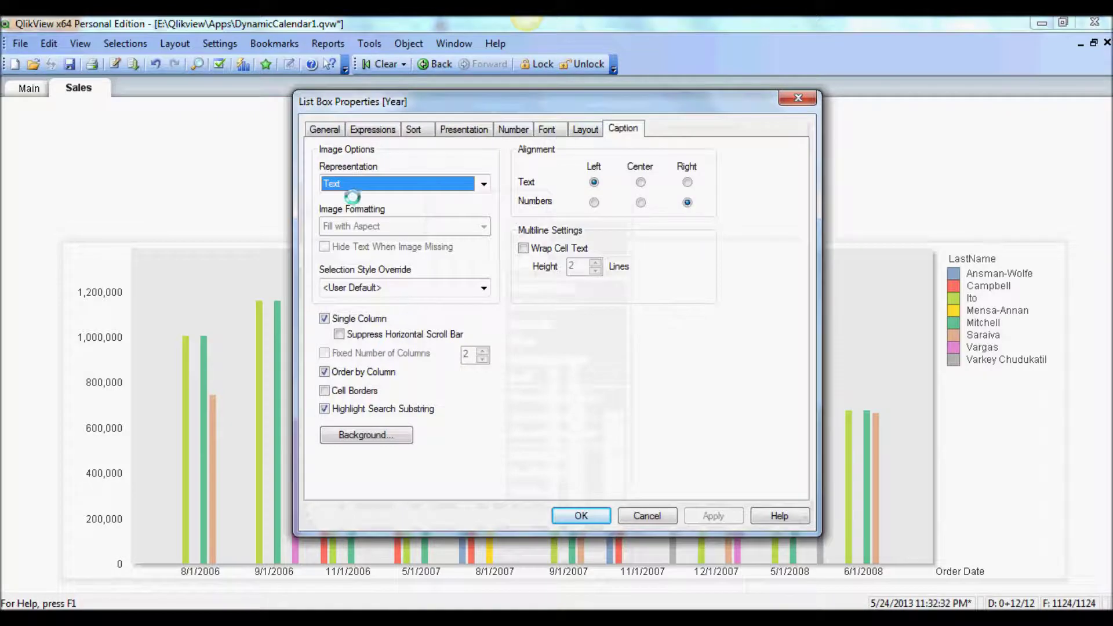
pyautogui.click(325, 150)
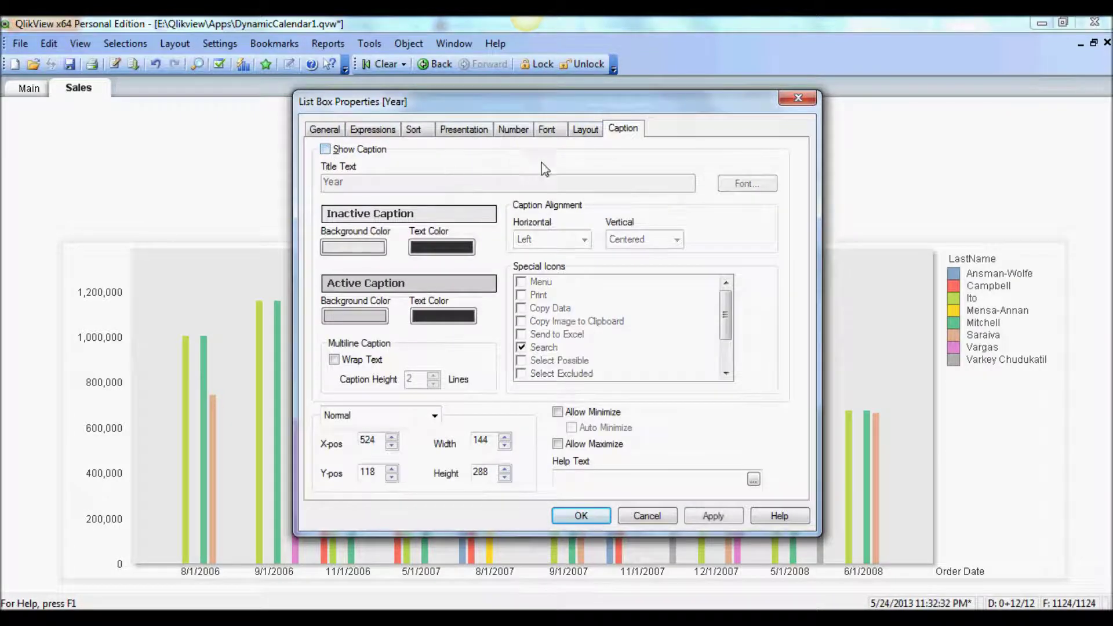
pyautogui.click(464, 128)
pyautogui.click(324, 319)
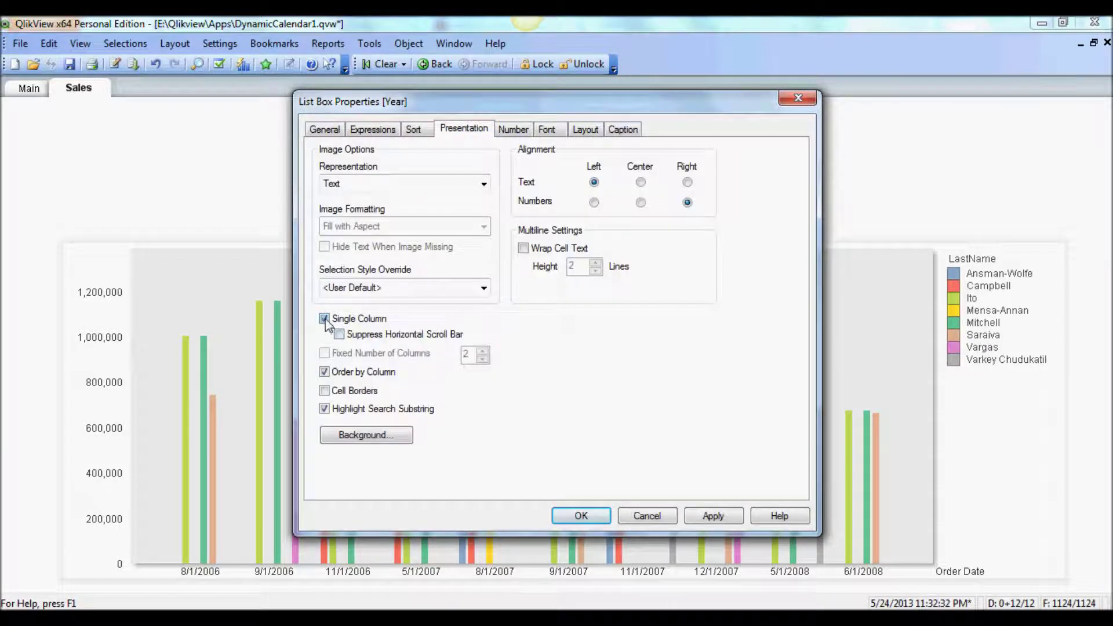
pyautogui.click(713, 515)
pyautogui.click(580, 516)
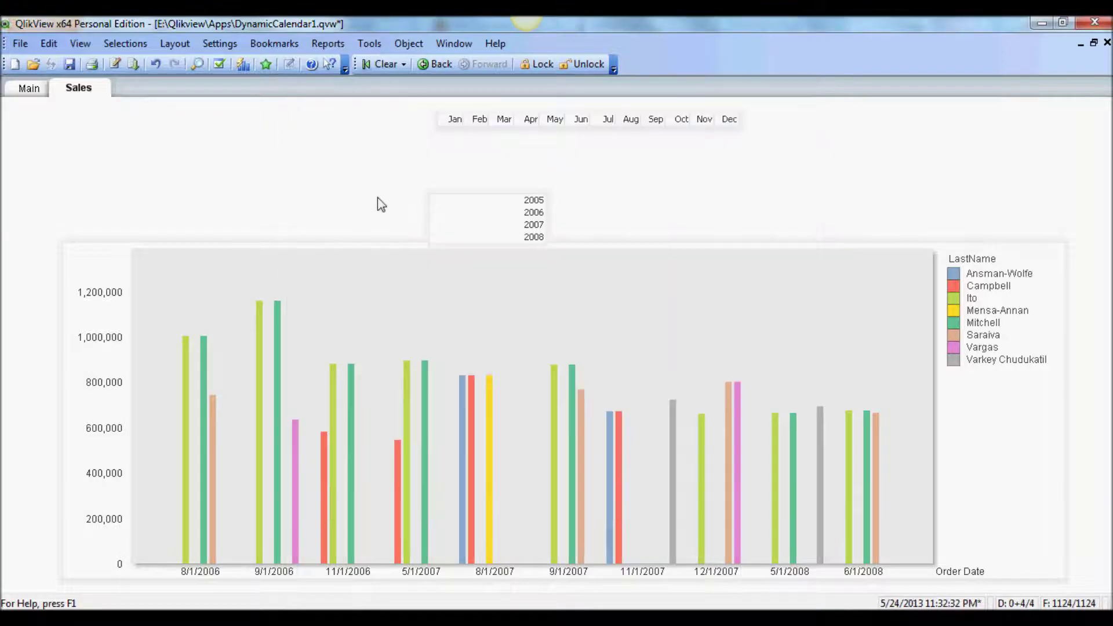
# Arrange the Year list box as a single row beside the months, and select 2006 and Feb to filter the chart
pyautogui.moveTo(502, 241); pyautogui.dragTo(355, 111)
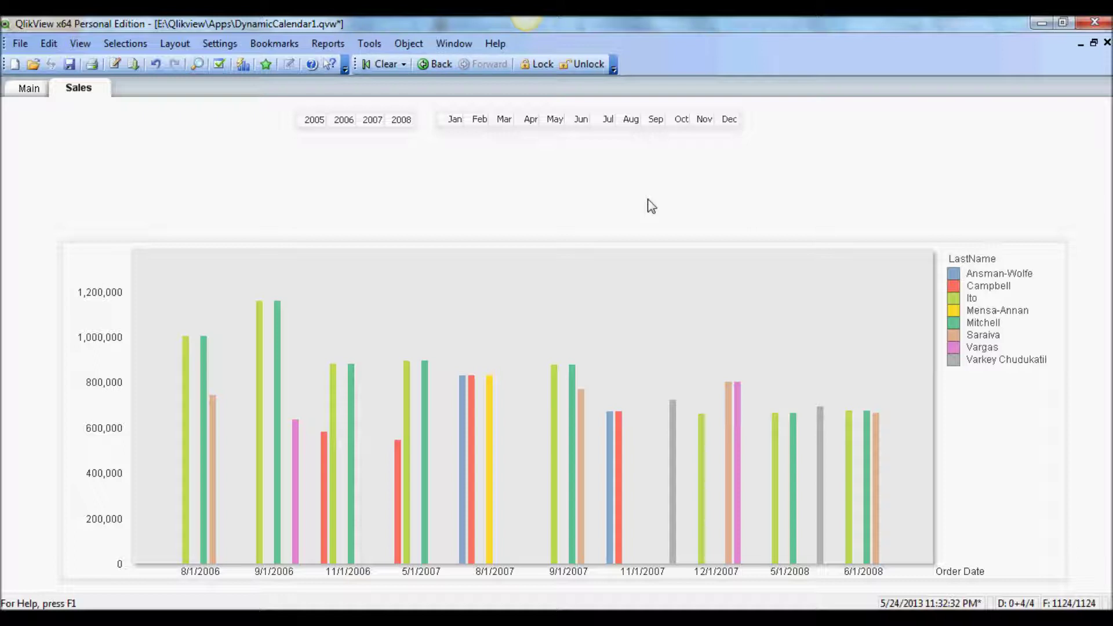
pyautogui.click(343, 120)
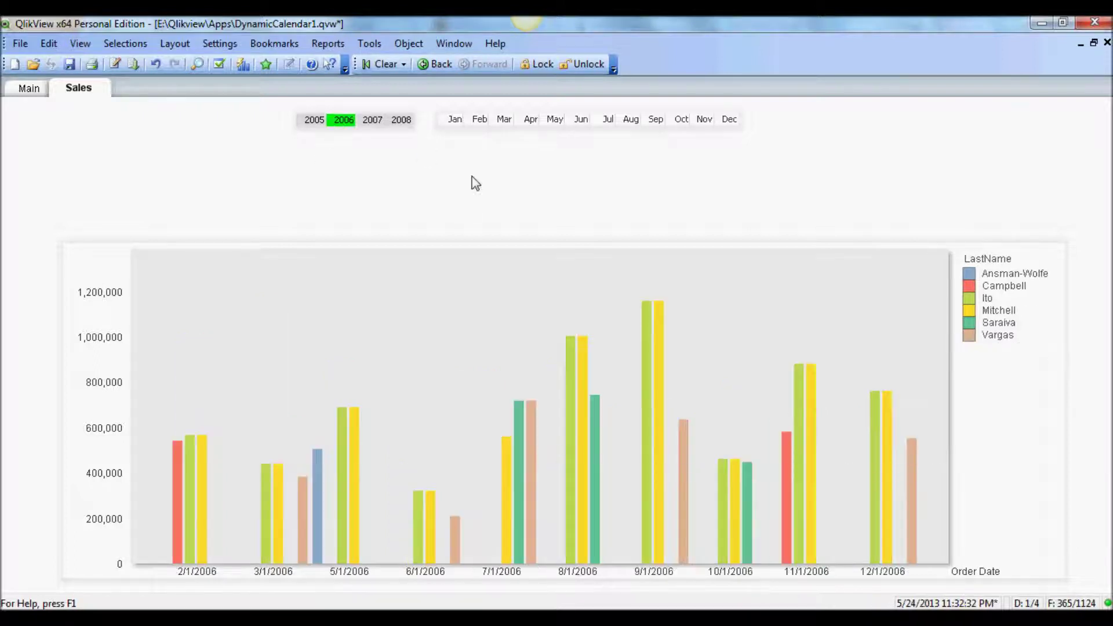
pyautogui.click(481, 124)
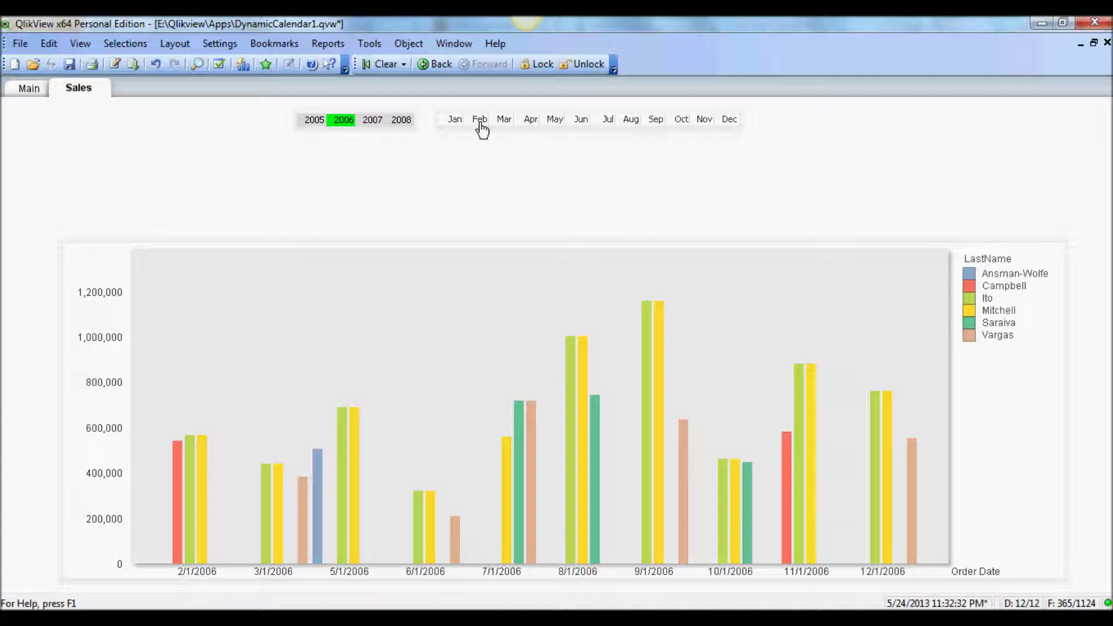
# Select Feb through Apr in the Month list box to filter the 2006 sales chart, and examine the order dates along its axis
pyautogui.moveTo(481, 124); pyautogui.dragTo(529, 127)
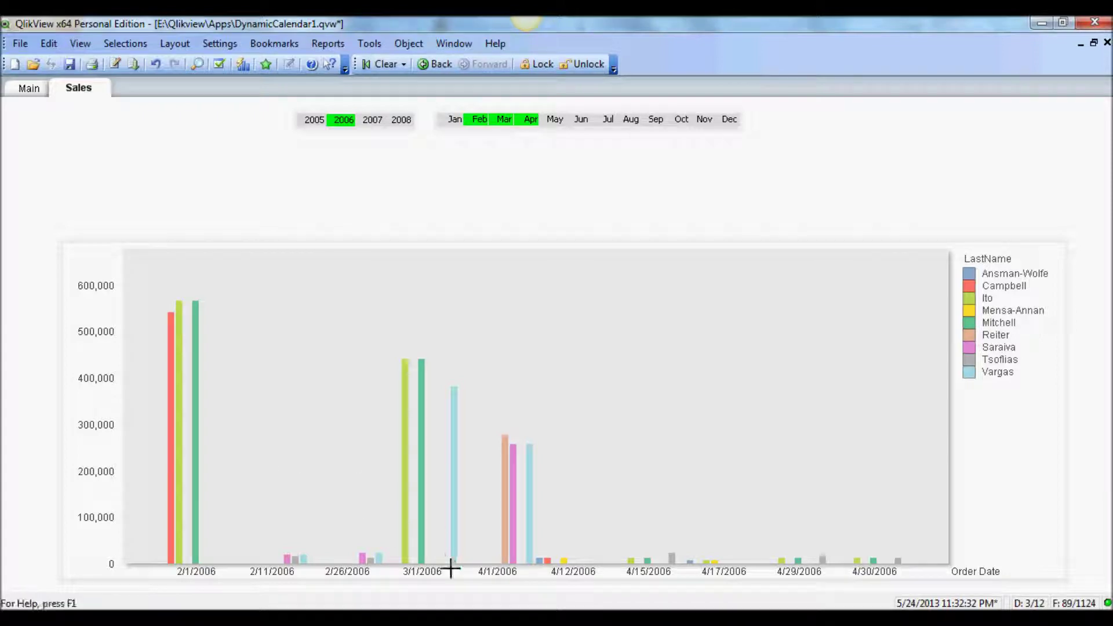
pyautogui.moveTo(451, 562)
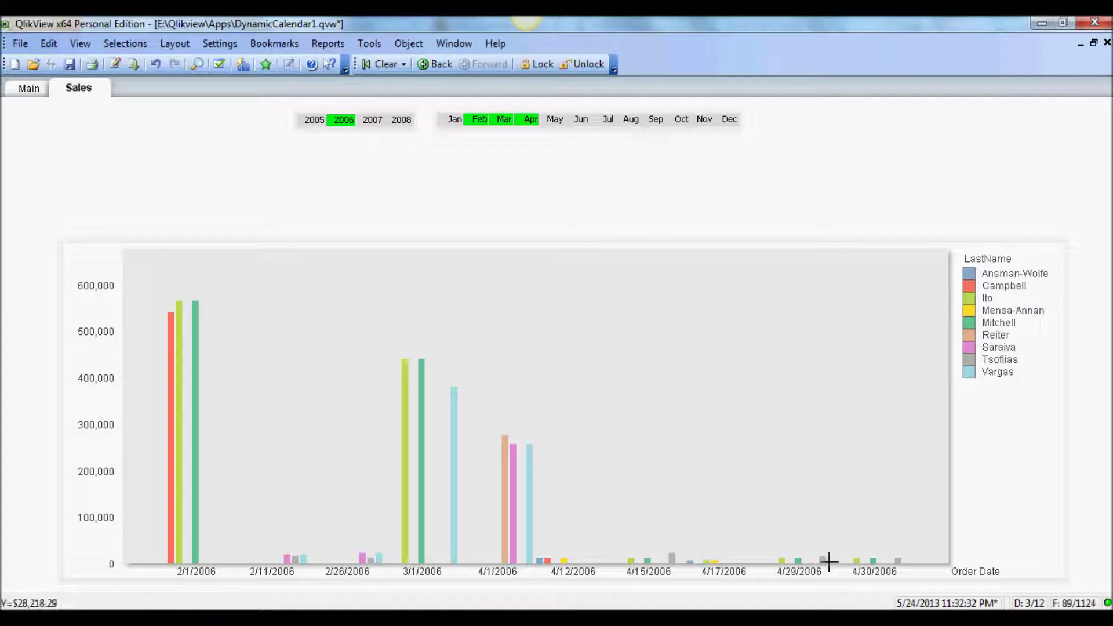
pyautogui.moveTo(799, 561)
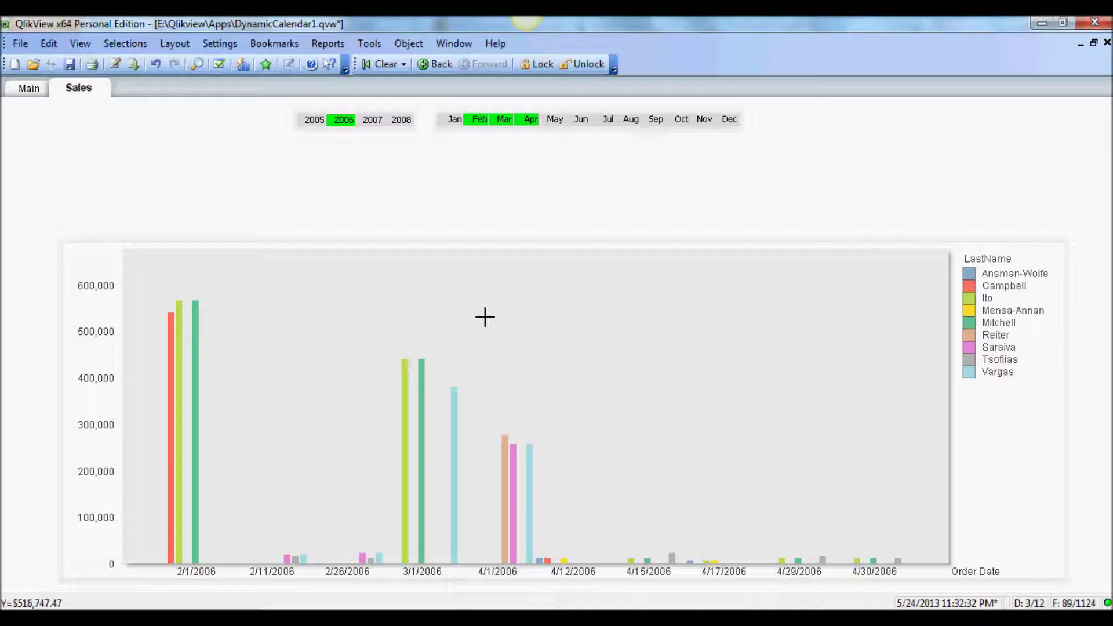
# Start a new input box above the chart and create the variable vFromDate in it
pyautogui.rightClick(226, 189)
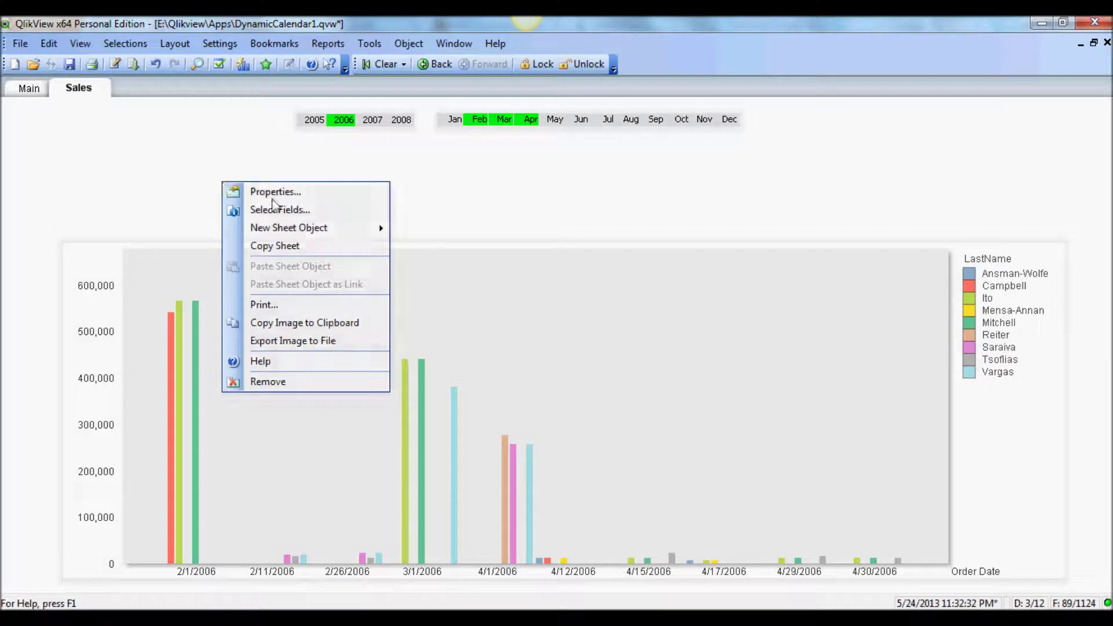
pyautogui.moveTo(334, 239)
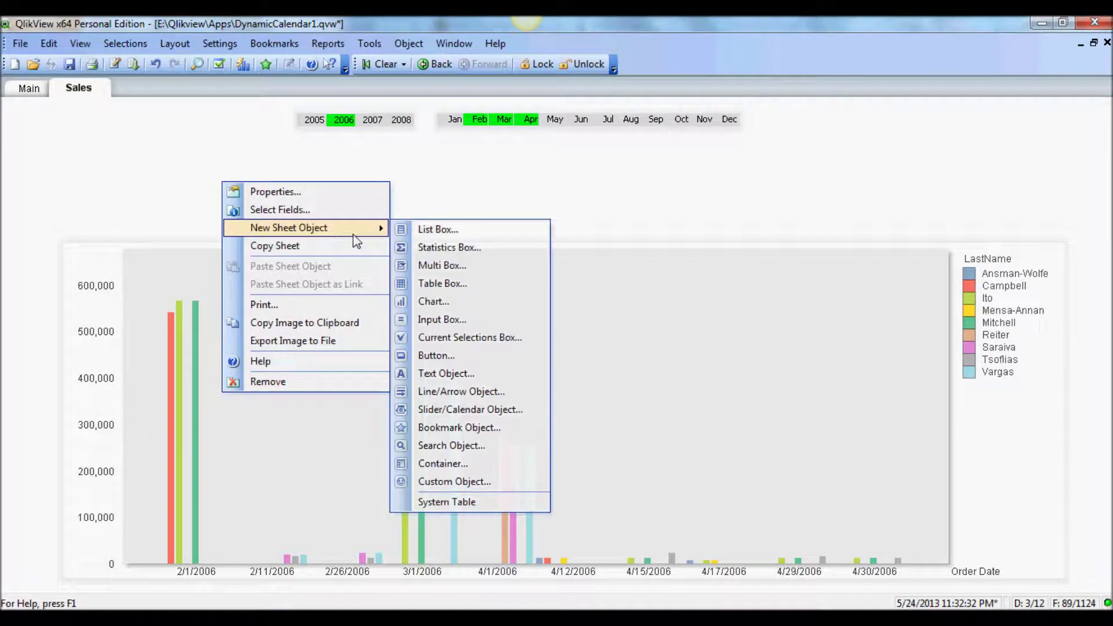
pyautogui.click(461, 321)
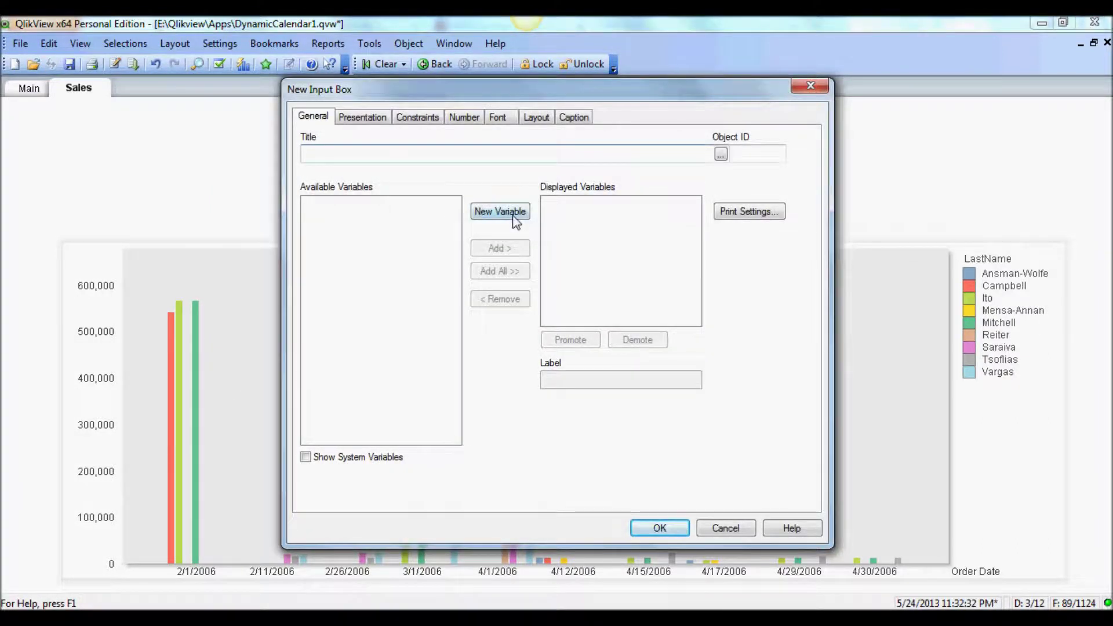
pyautogui.click(507, 212)
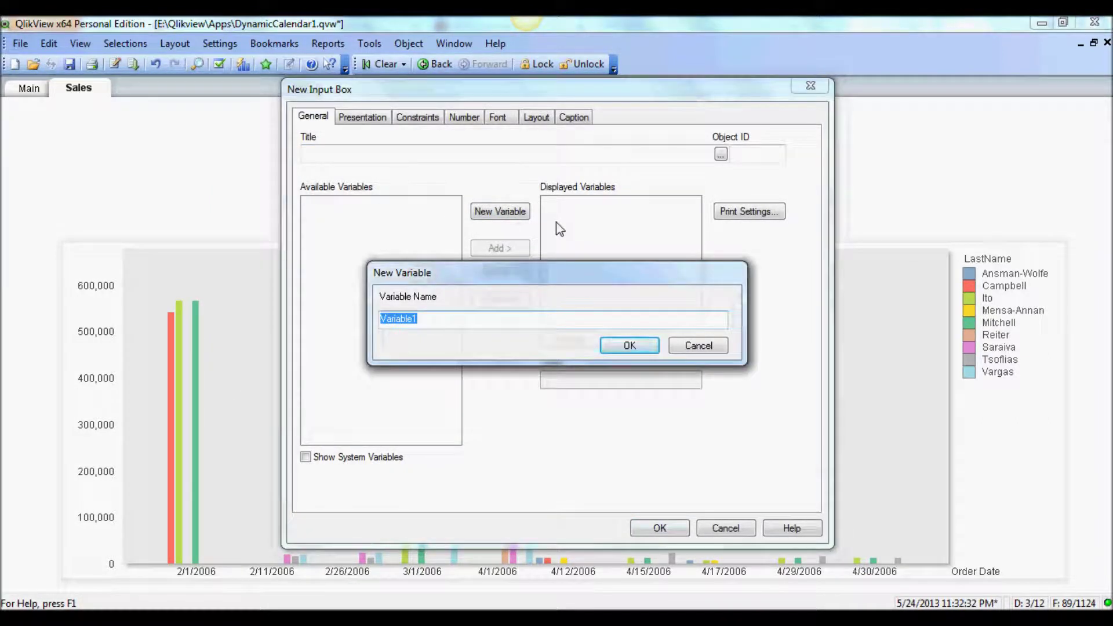
pyautogui.write('v')
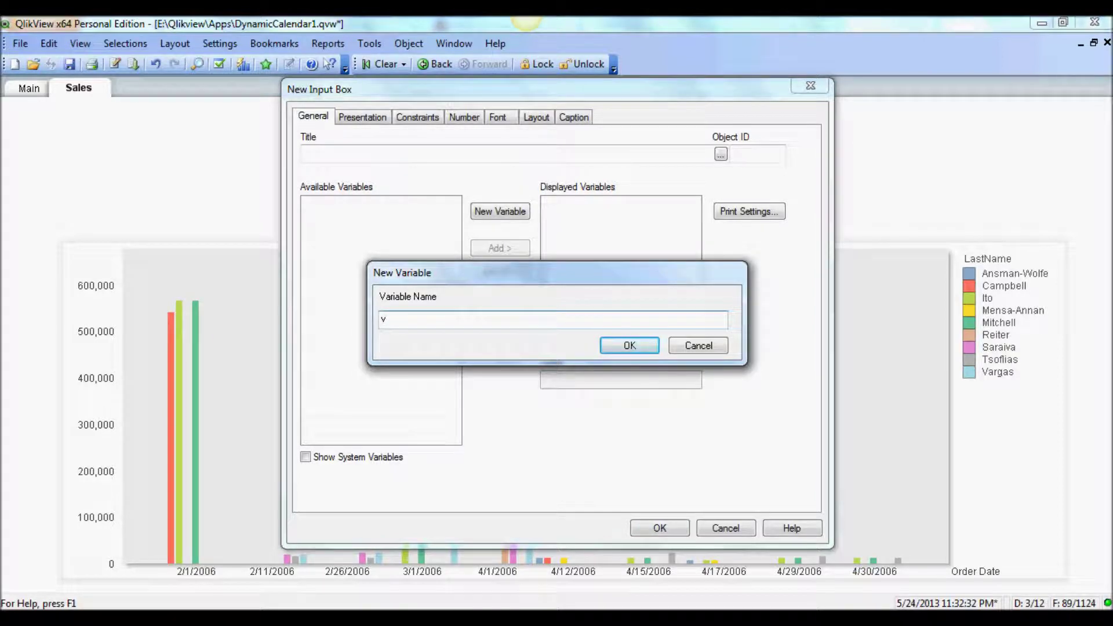
pyautogui.write('FromDate')
pyautogui.click(622, 346)
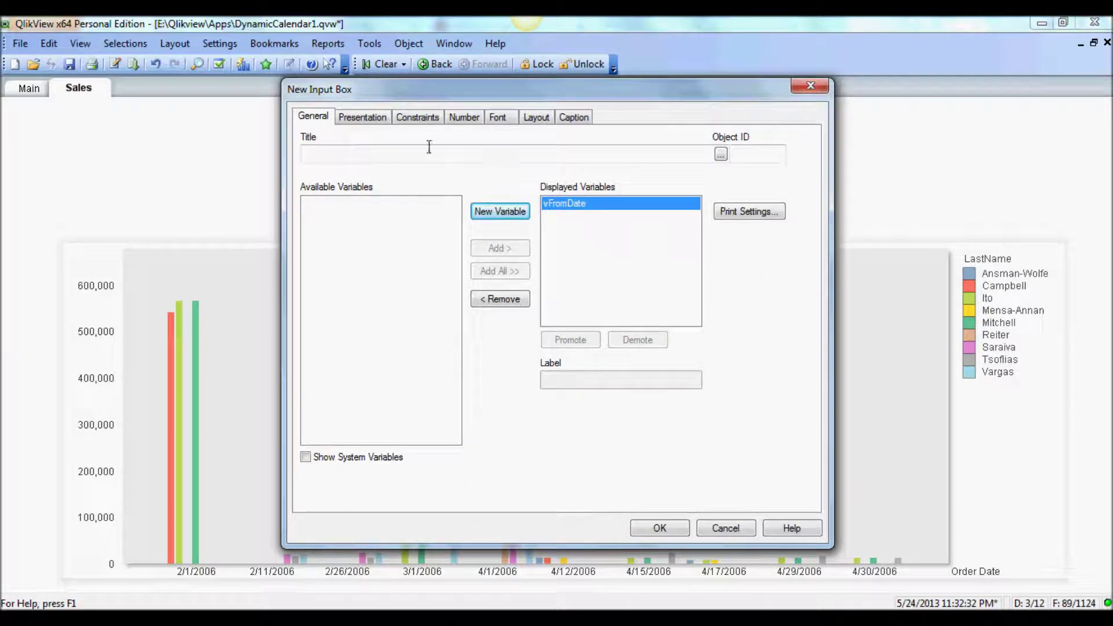
# Format vFromDate as a date with a two-digit month (MM), and shift the finished input box slightly left above the chart
pyautogui.click(464, 117)
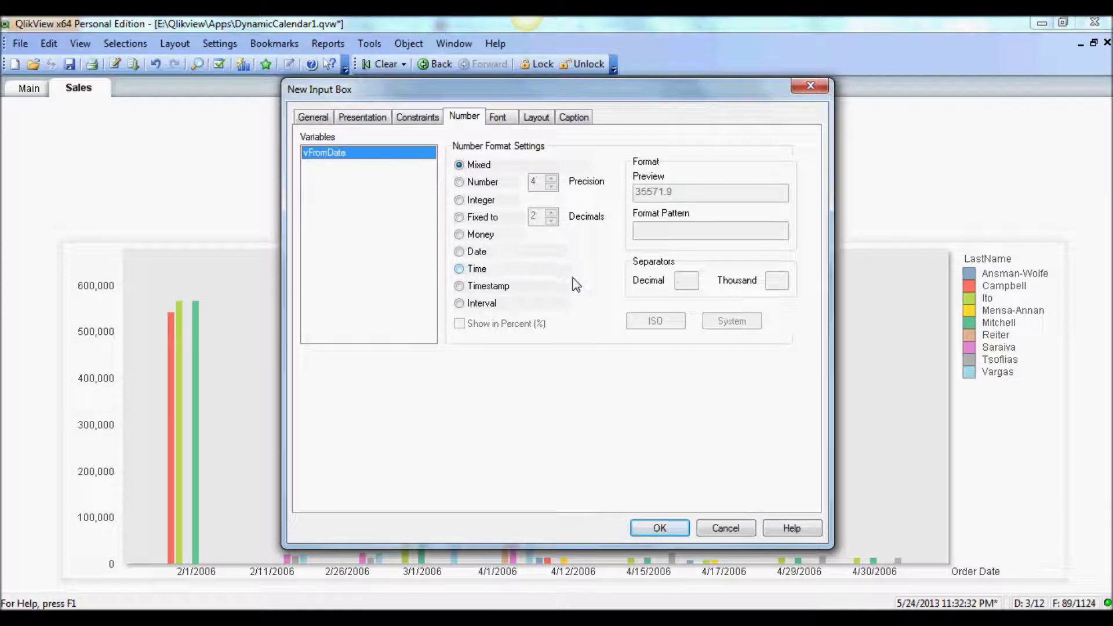
pyautogui.click(462, 252)
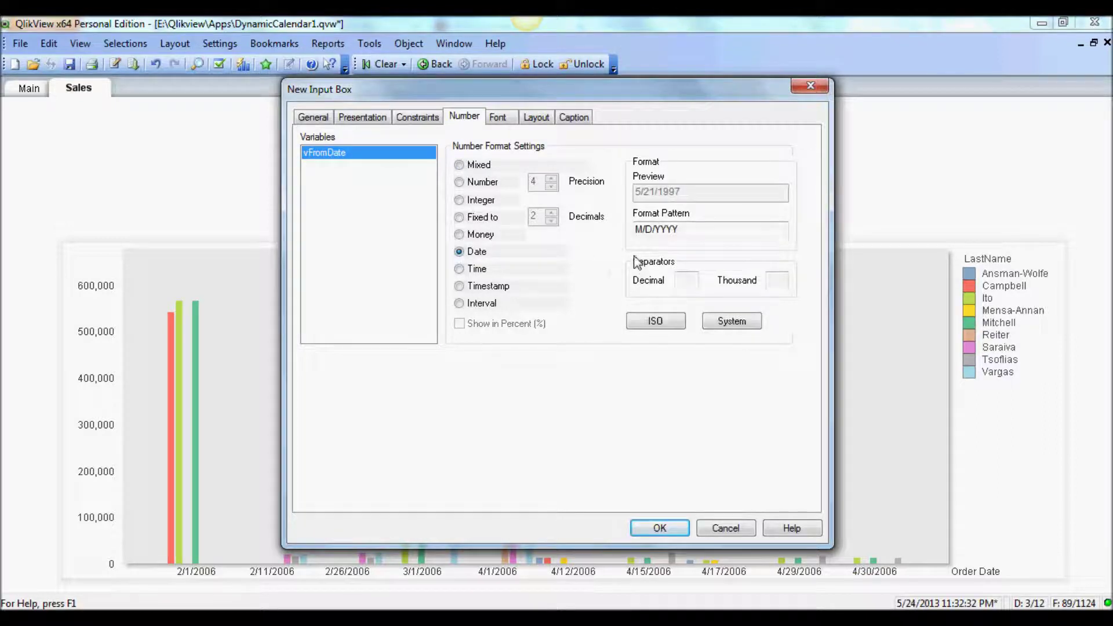
pyautogui.click(636, 232)
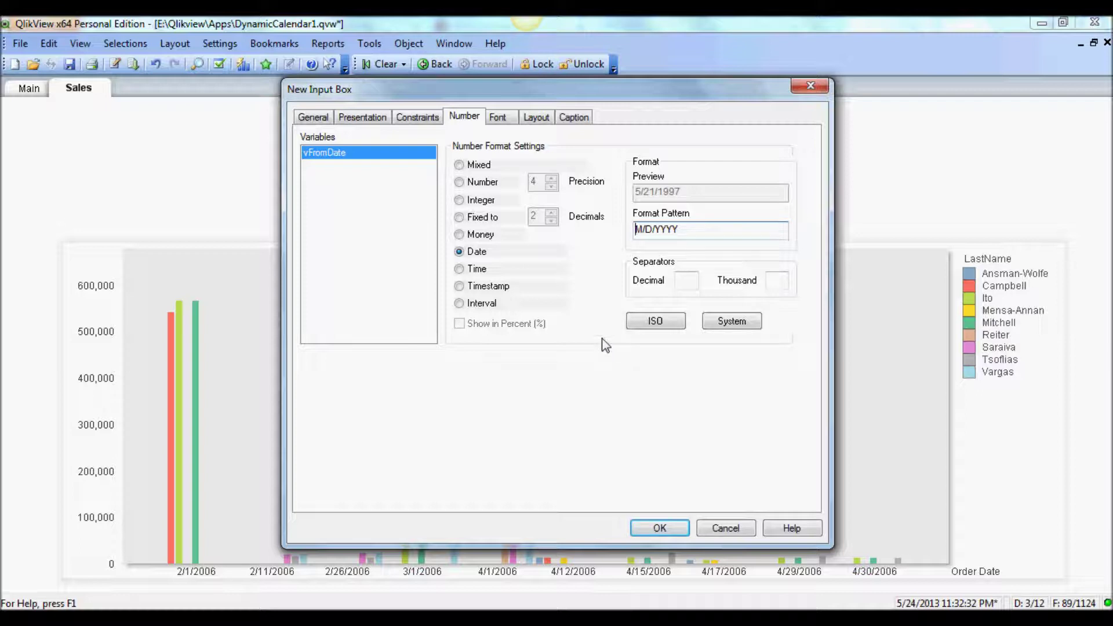
pyautogui.write('M')
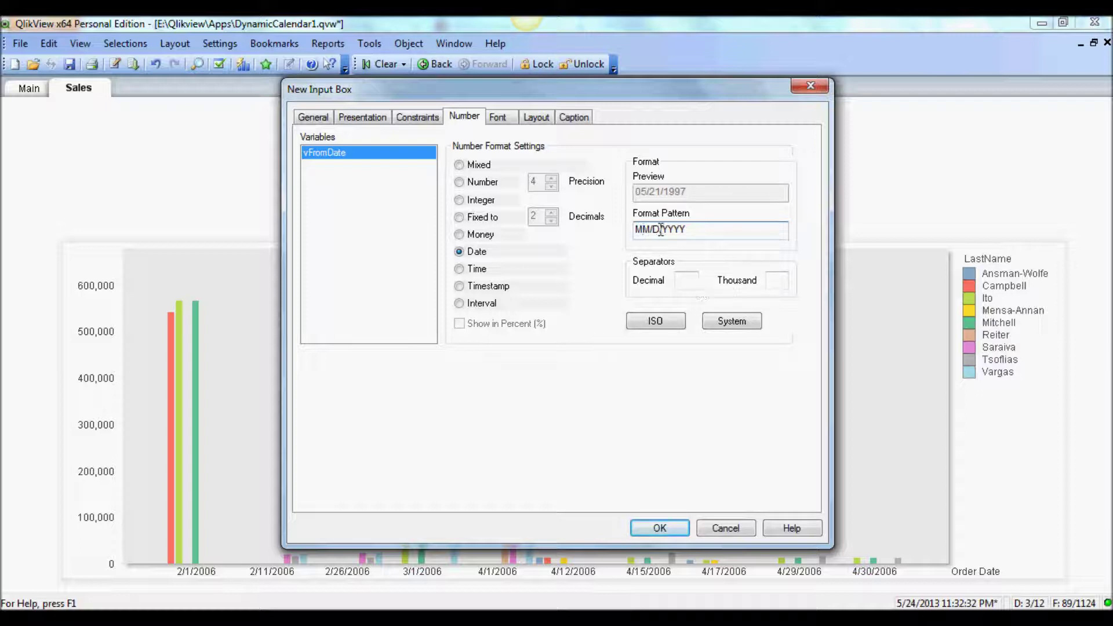
pyautogui.click(660, 230)
pyautogui.click(660, 527)
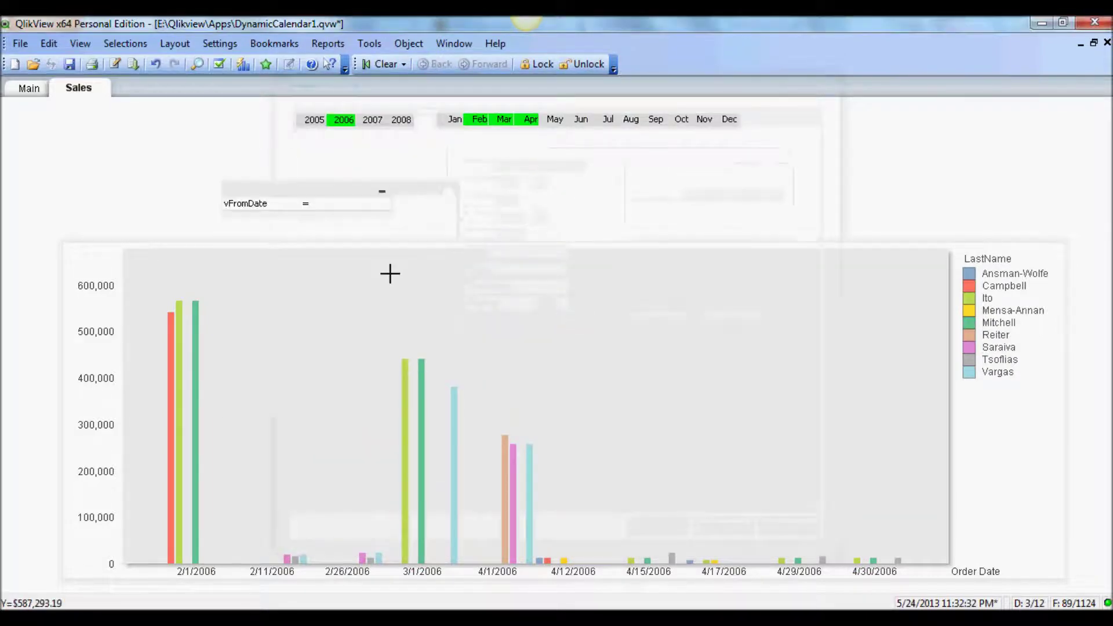
pyautogui.moveTo(277, 188); pyautogui.dragTo(217, 184)
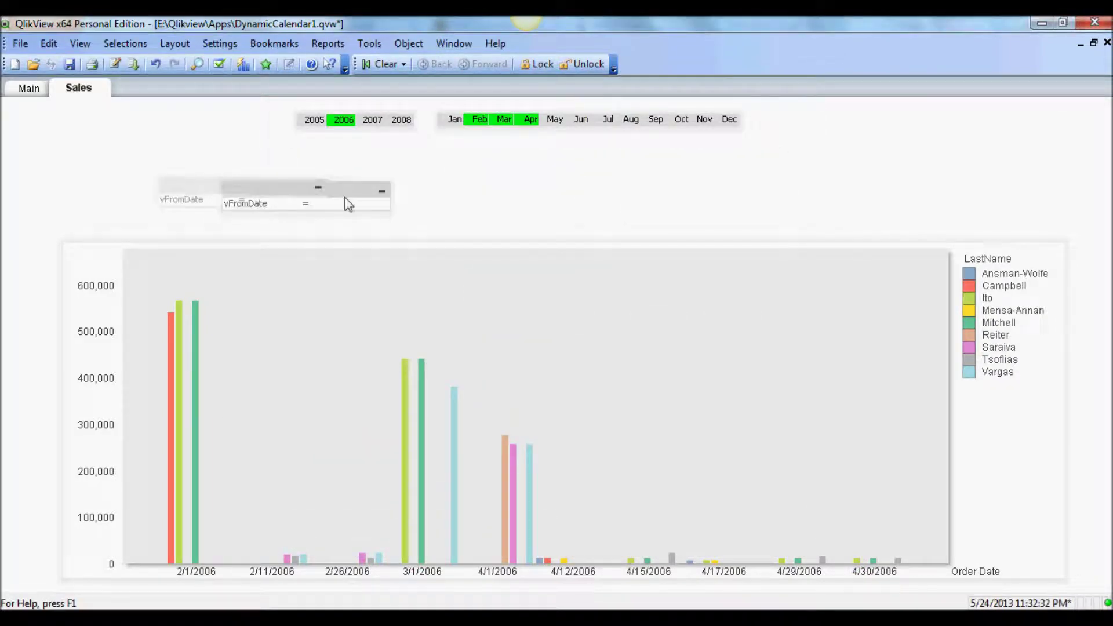
# Duplicate the vFromDate input box as a sheet object and place the copy to the right of the original
pyautogui.rightClick(254, 188)
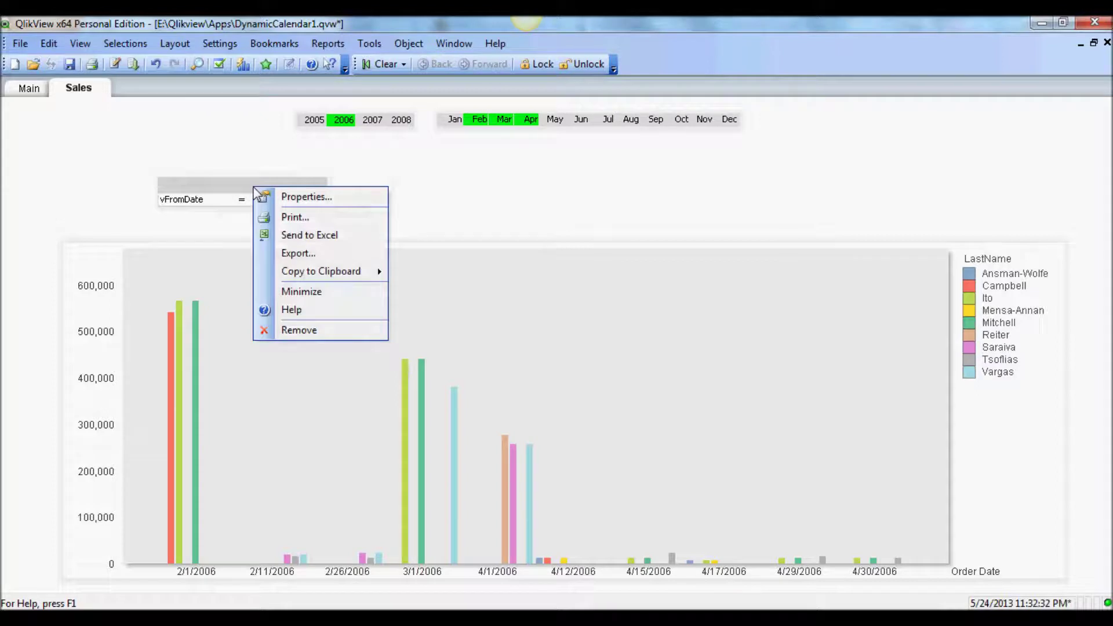
pyautogui.moveTo(345, 271)
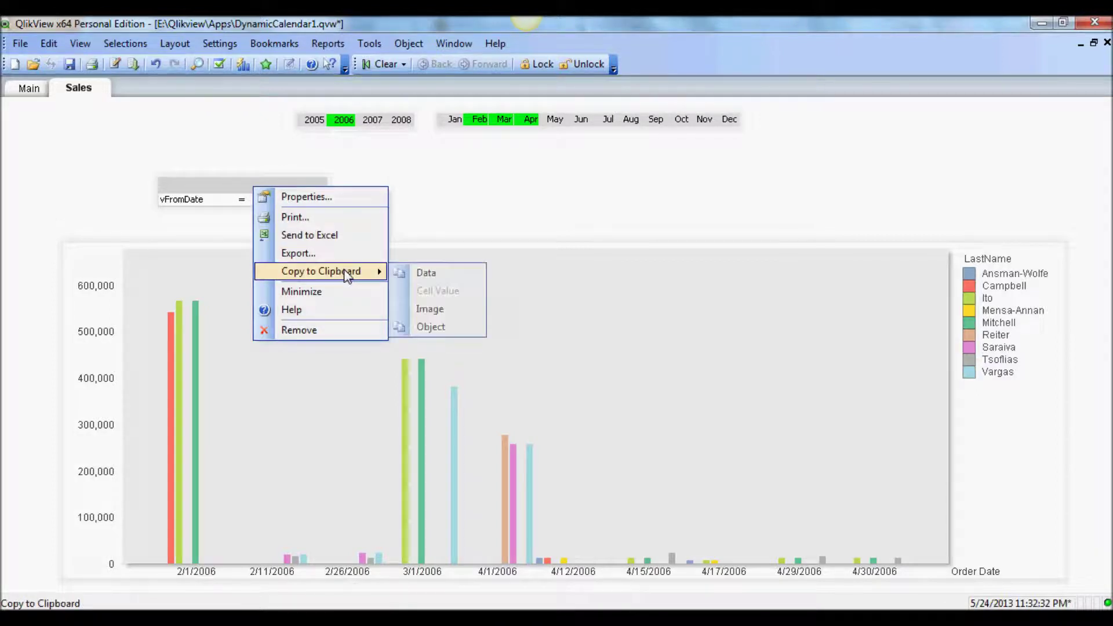
pyautogui.click(443, 327)
pyautogui.rightClick(362, 193)
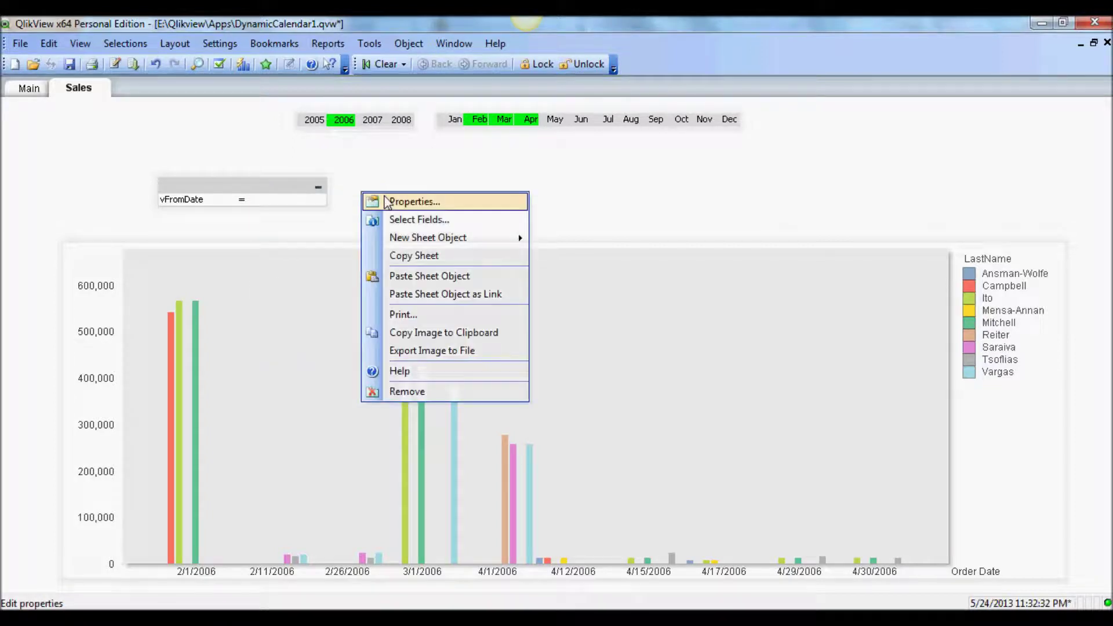
pyautogui.click(424, 276)
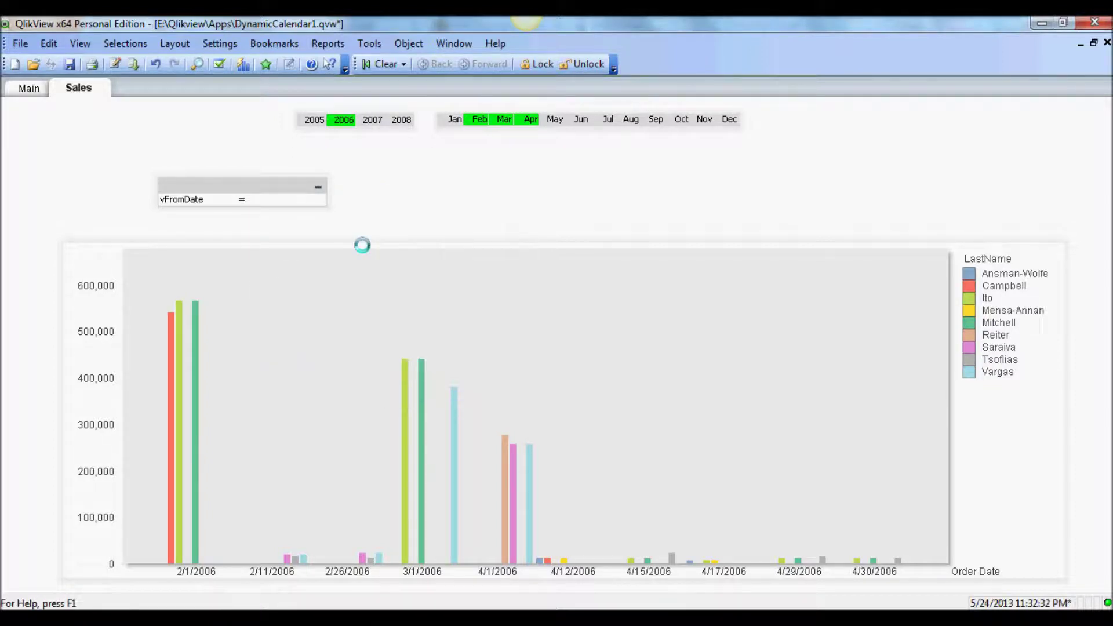
pyautogui.moveTo(260, 188); pyautogui.dragTo(437, 194)
# Try to turn the copied input box into the end-date box by changing its variable label to vToDate
pyautogui.rightClick(437, 195)
pyautogui.click(458, 197)
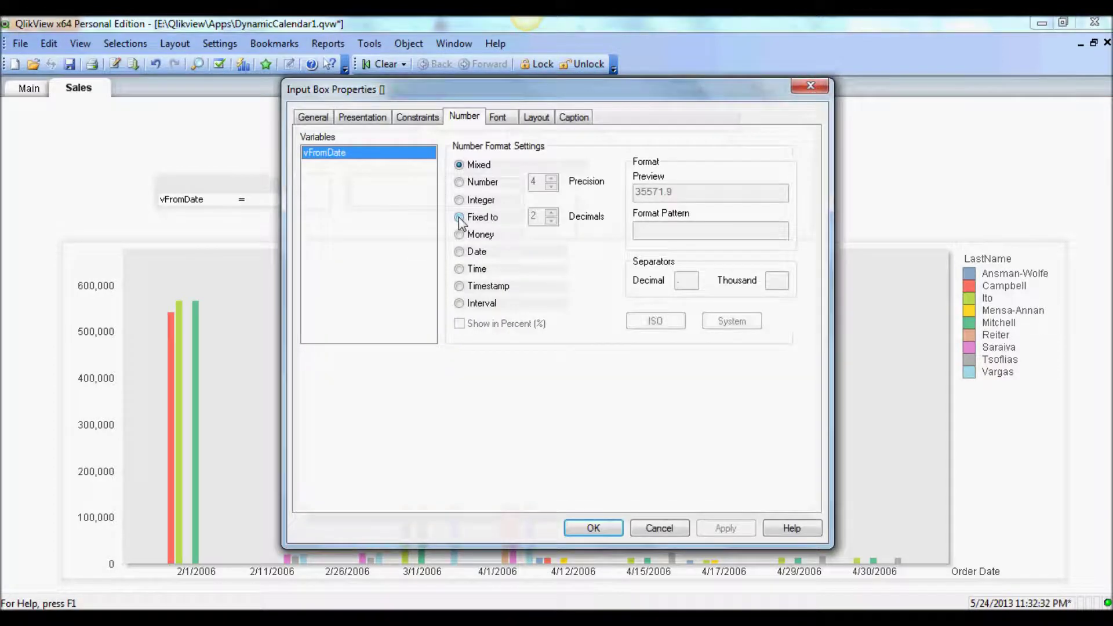
pyautogui.click(313, 116)
pyautogui.click(568, 208)
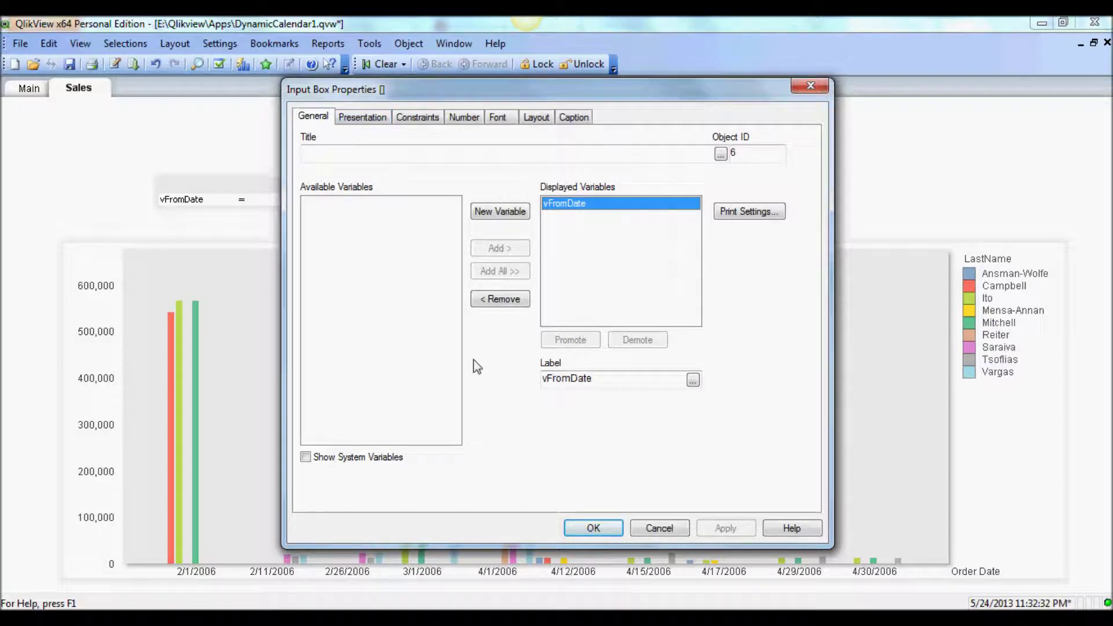
pyautogui.click(606, 381)
pyautogui.moveTo(568, 382); pyautogui.dragTo(548, 384)
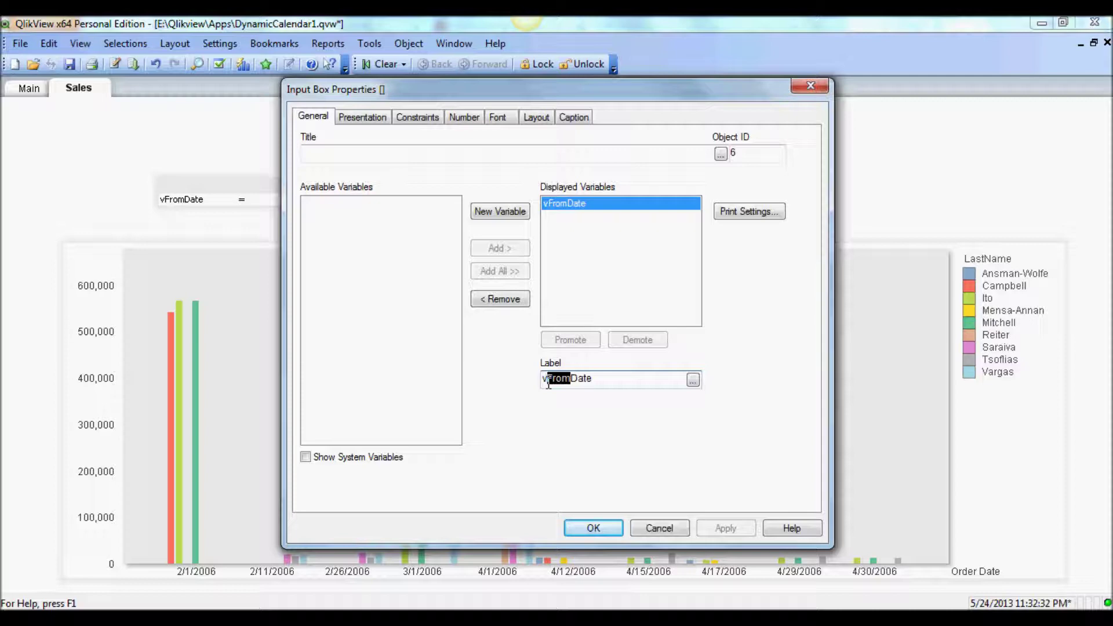
pyautogui.write('To')
pyautogui.press('BackSpace')
pyautogui.press('Delete')
pyautogui.write('To')
pyautogui.click(593, 528)
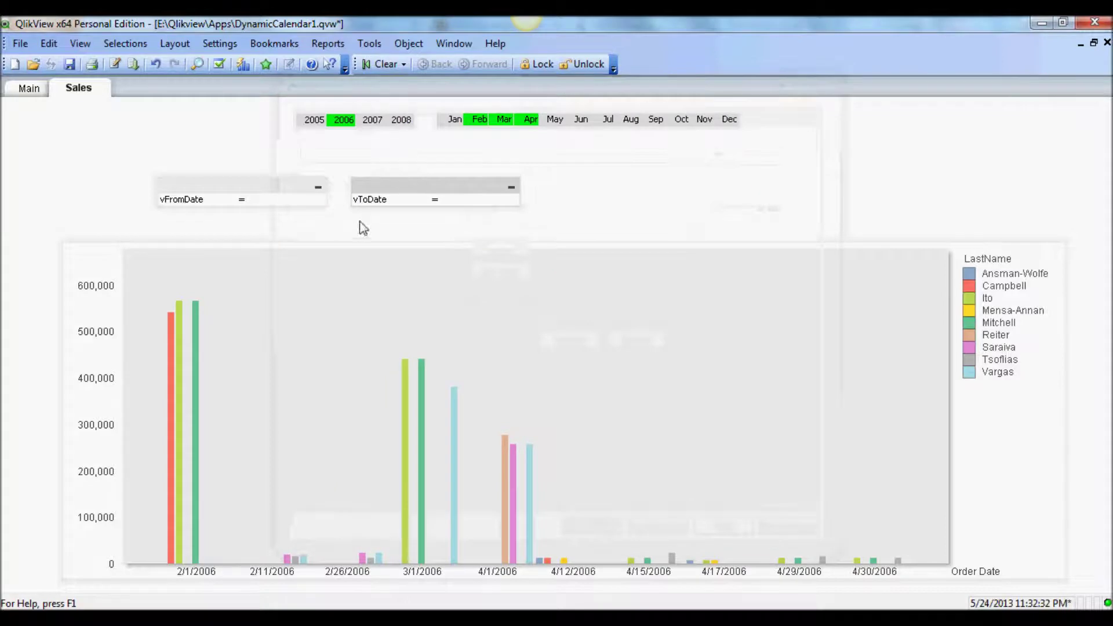
# Check which variables are defined in the document's Variable Overview
pyautogui.click(220, 43)
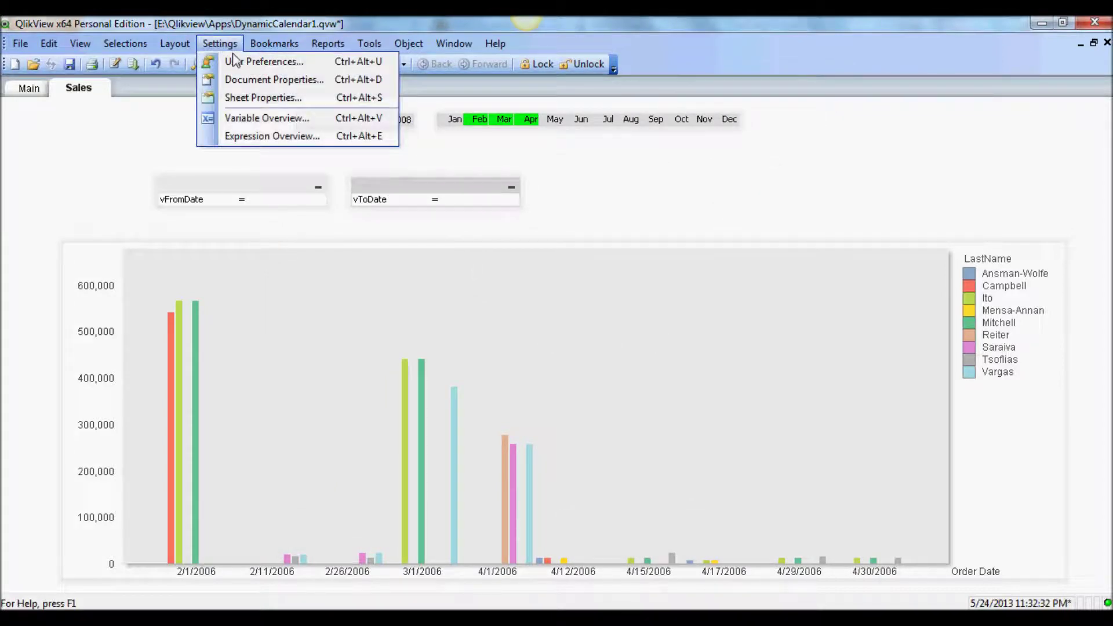
pyautogui.click(235, 118)
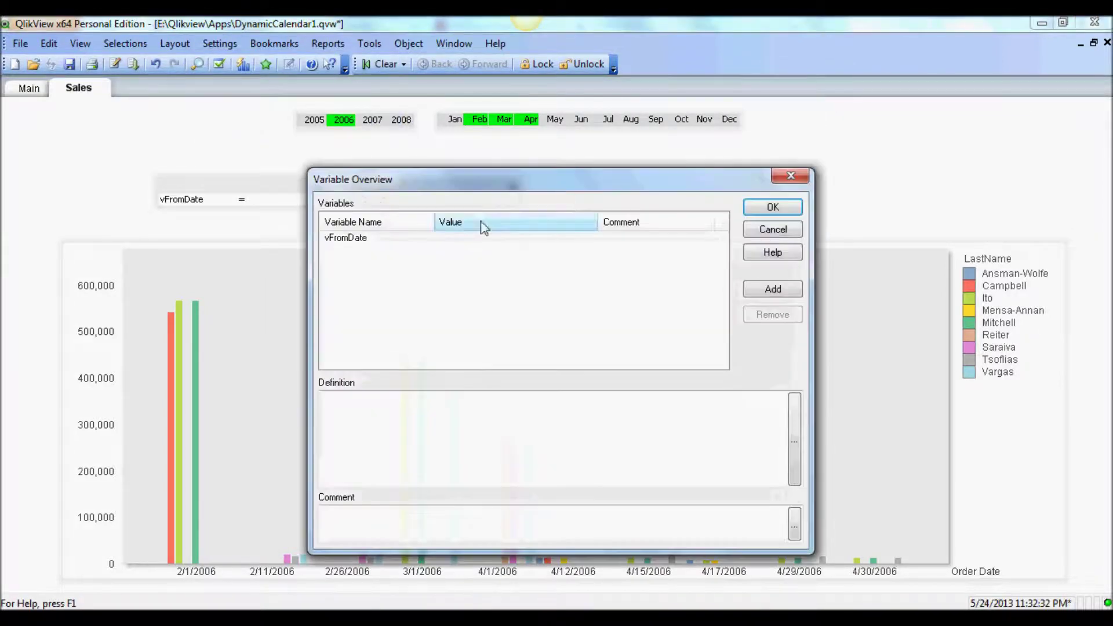
pyautogui.click(772, 229)
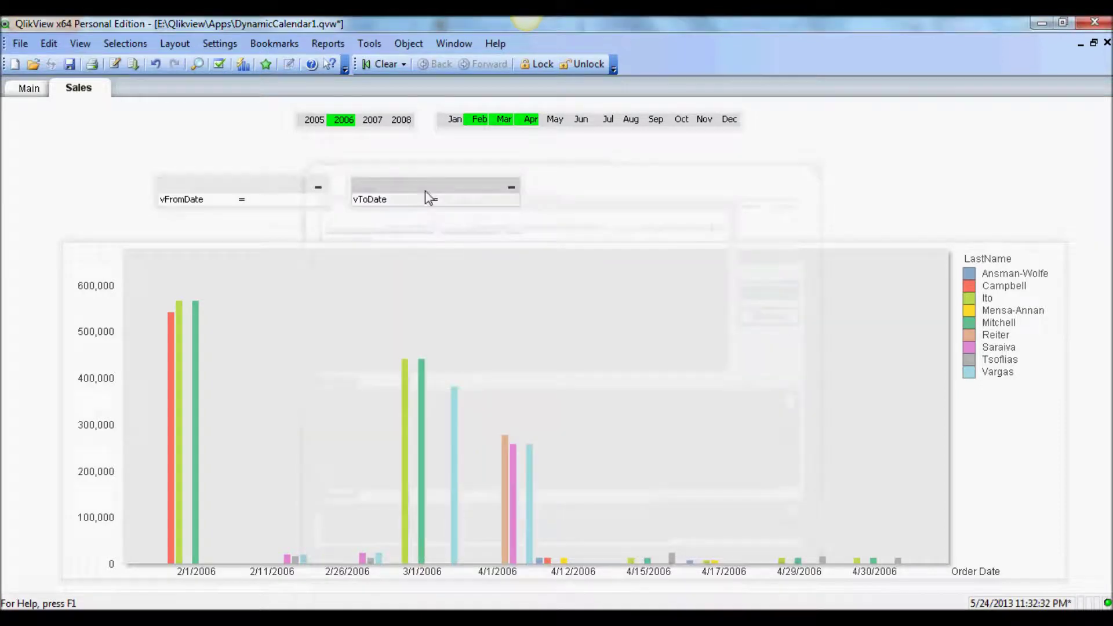
# Remove the copied input box labelled vToDate from the sheet
pyautogui.rightClick(398, 195)
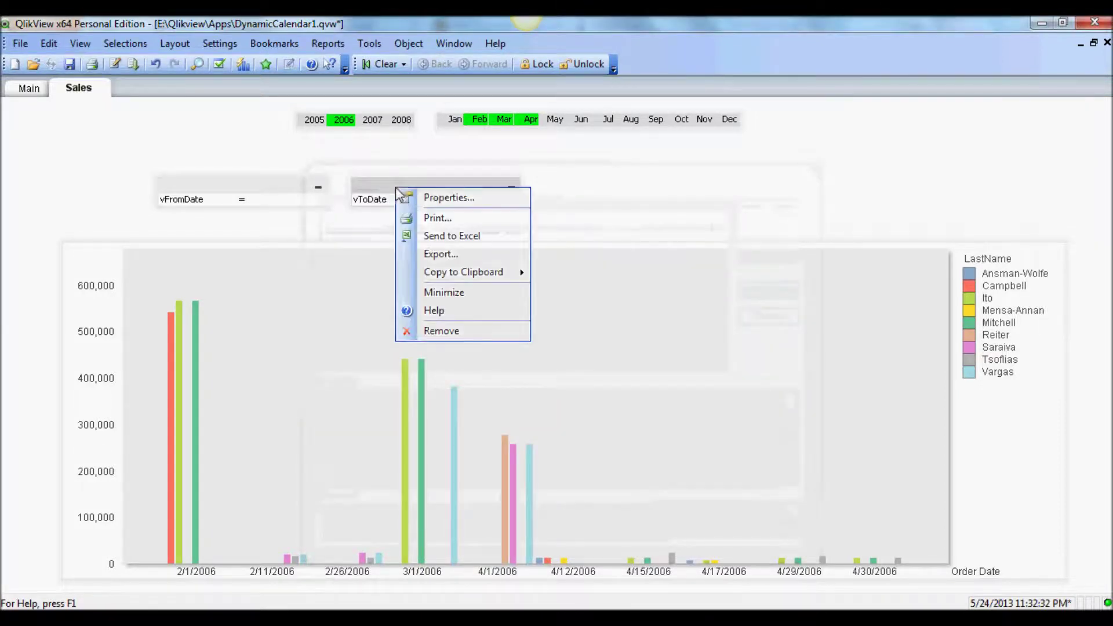
pyautogui.click(442, 328)
pyautogui.click(525, 353)
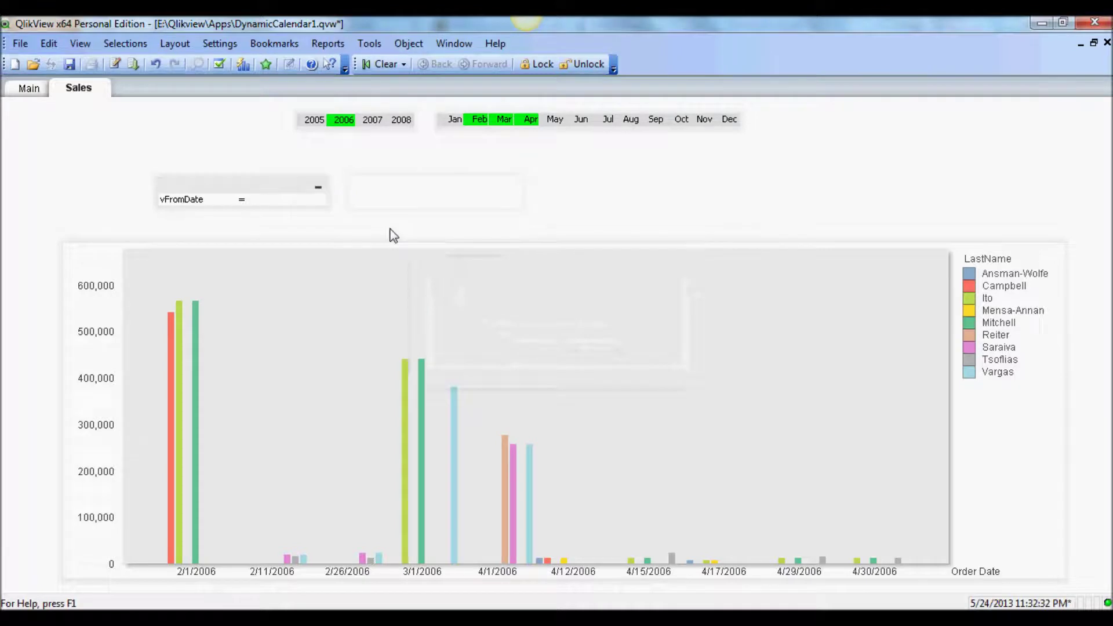
# Start another new input box to the right of the vFromDate box and create the variable vToDate in it
pyautogui.rightClick(399, 197)
pyautogui.moveTo(502, 238)
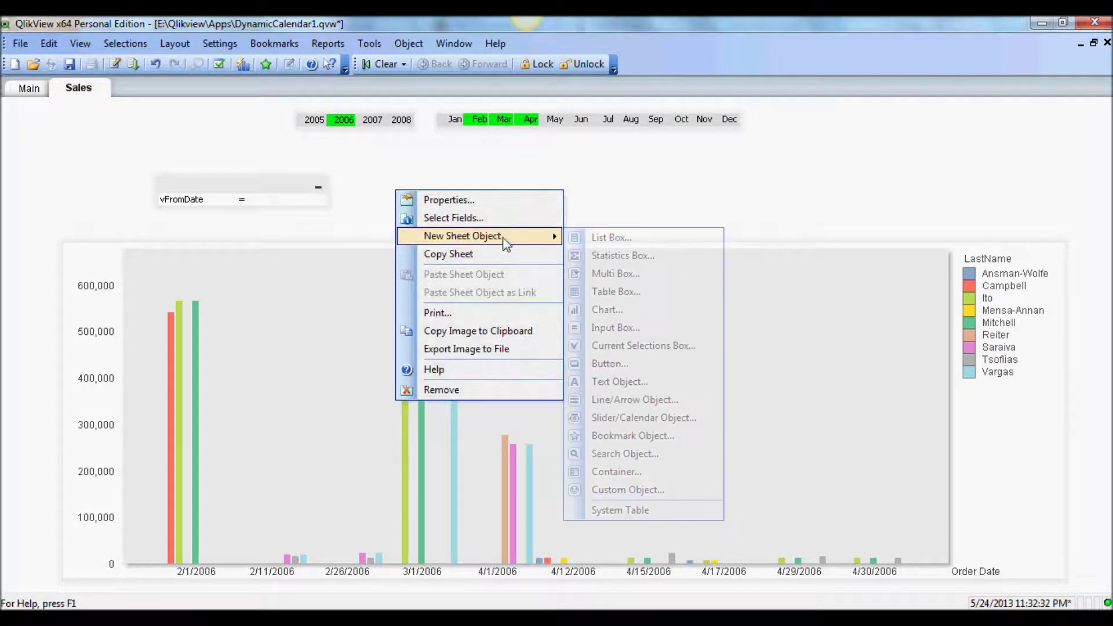
pyautogui.click(638, 328)
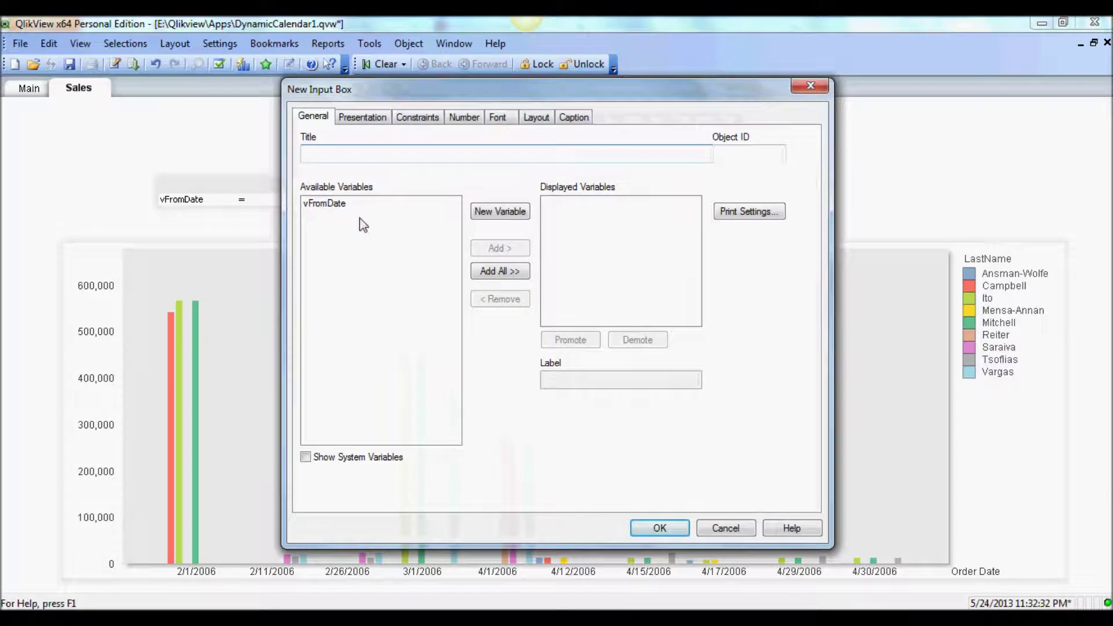
pyautogui.click(509, 213)
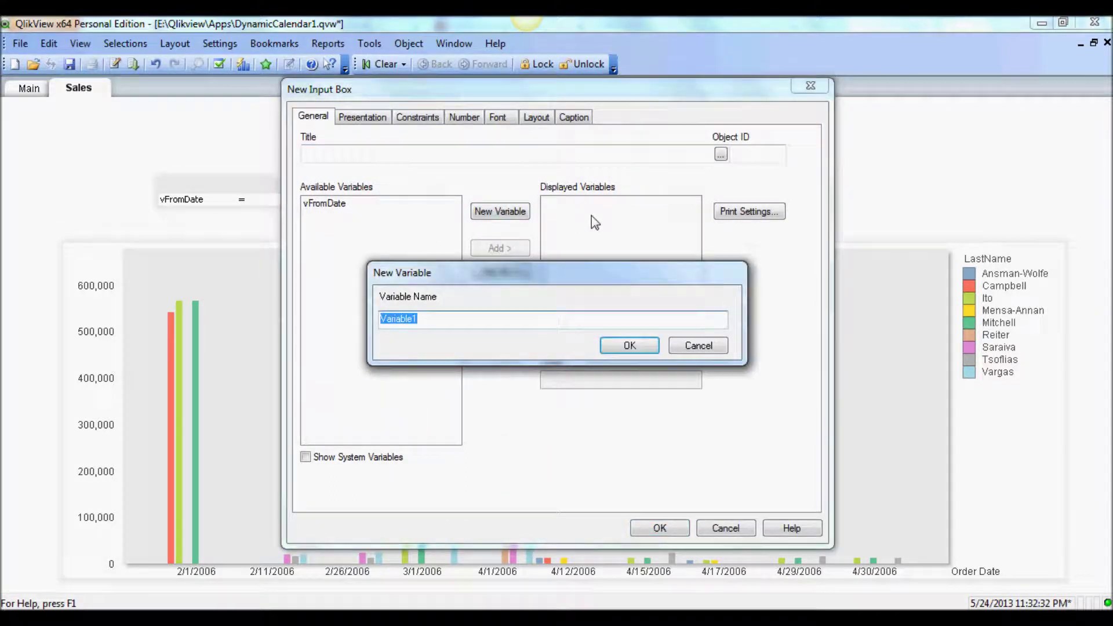
pyautogui.write('vToDate')
pyautogui.click(629, 345)
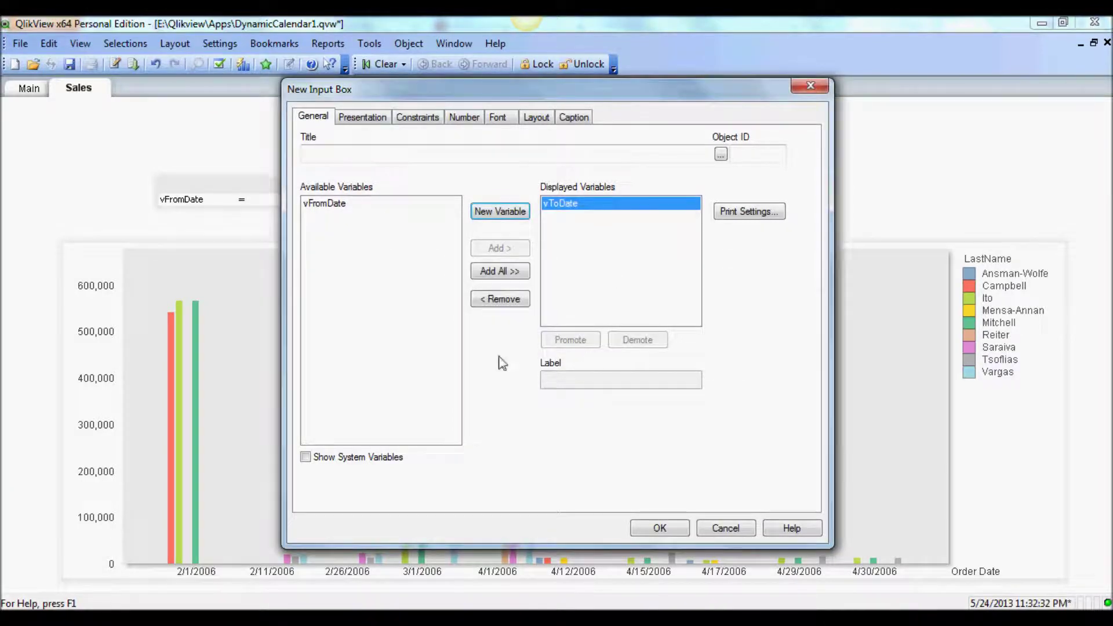
# Format vToDate as a date with the pattern MM/DD/YYYY, create its input box, and place it to the right of the vFromDate box
pyautogui.click(464, 117)
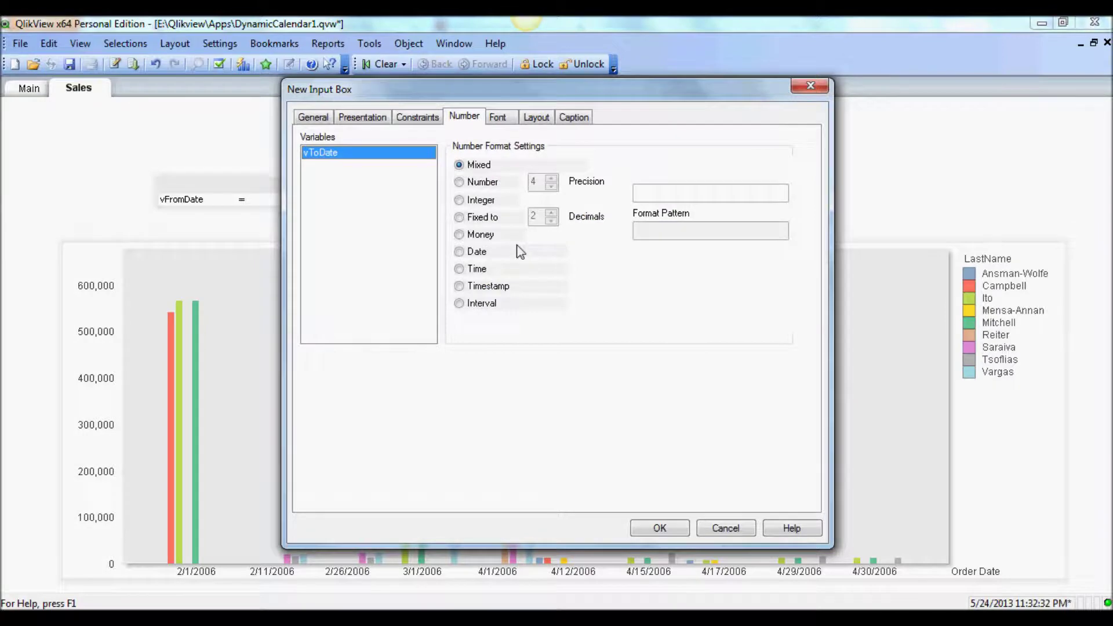
pyautogui.click(461, 252)
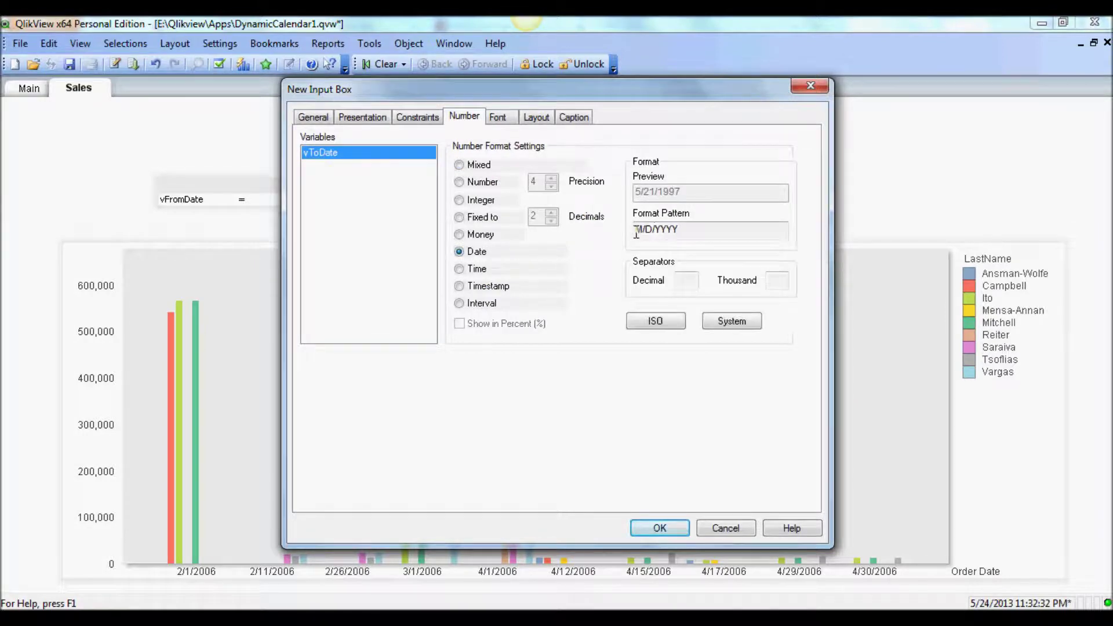
pyautogui.click(636, 232)
pyautogui.write('M')
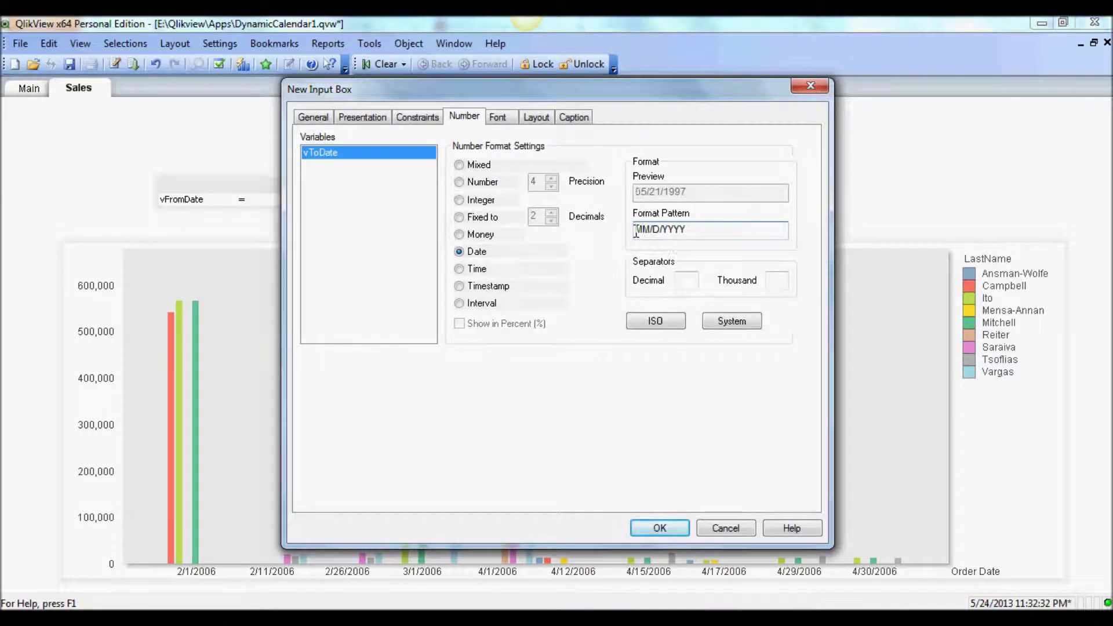
pyautogui.click(657, 231)
pyautogui.write('D')
pyautogui.click(658, 528)
pyautogui.moveTo(468, 197); pyautogui.dragTo(422, 184)
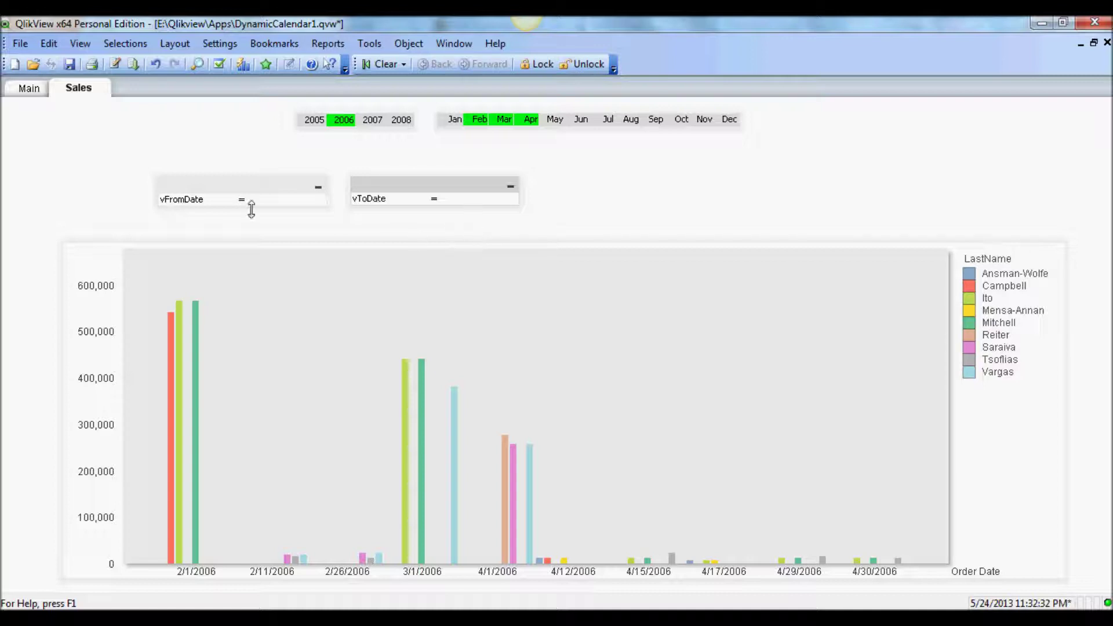
pyautogui.moveTo(407, 187); pyautogui.dragTo(428, 187)
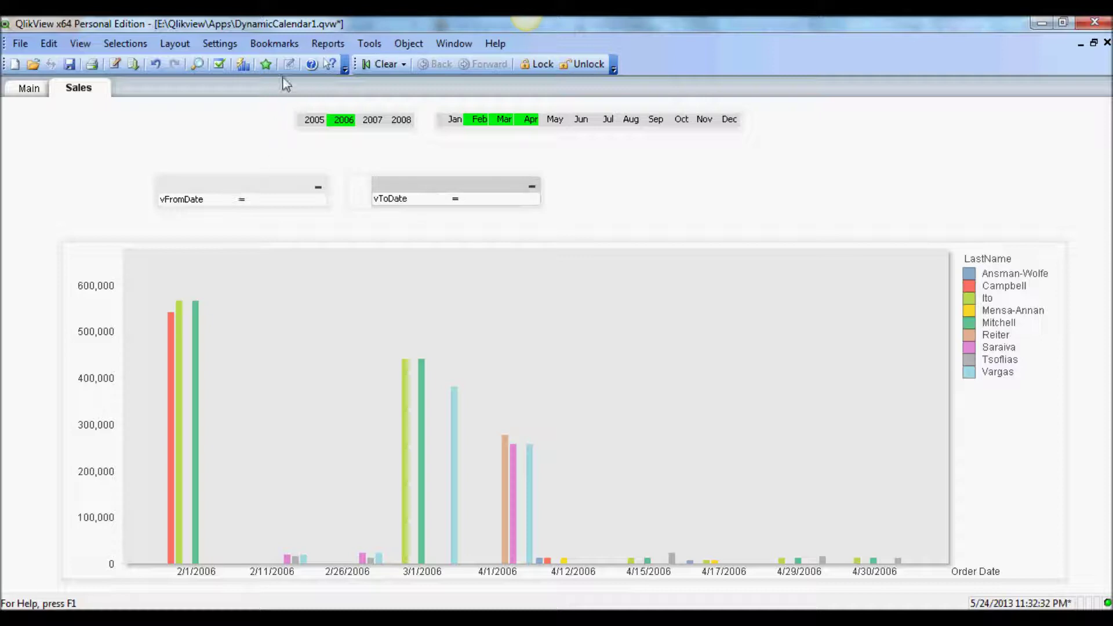
# In the document's triggers, add a Clear All selection action to the OnChange event of the variable vFromDate
pyautogui.click(260, 49)
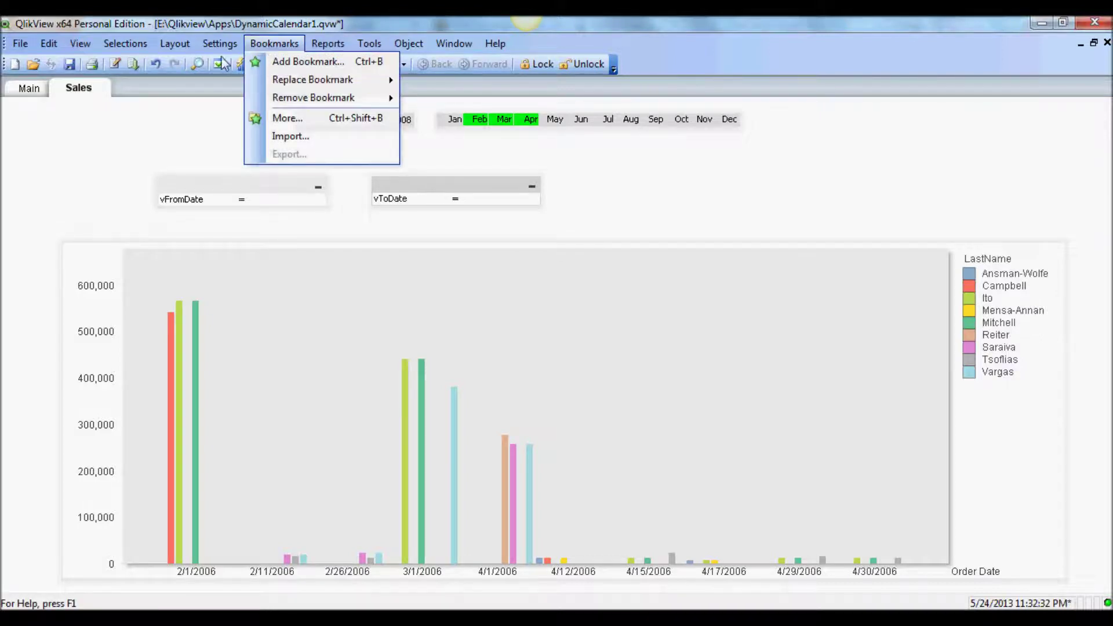
pyautogui.moveTo(220, 46)
pyautogui.click(227, 81)
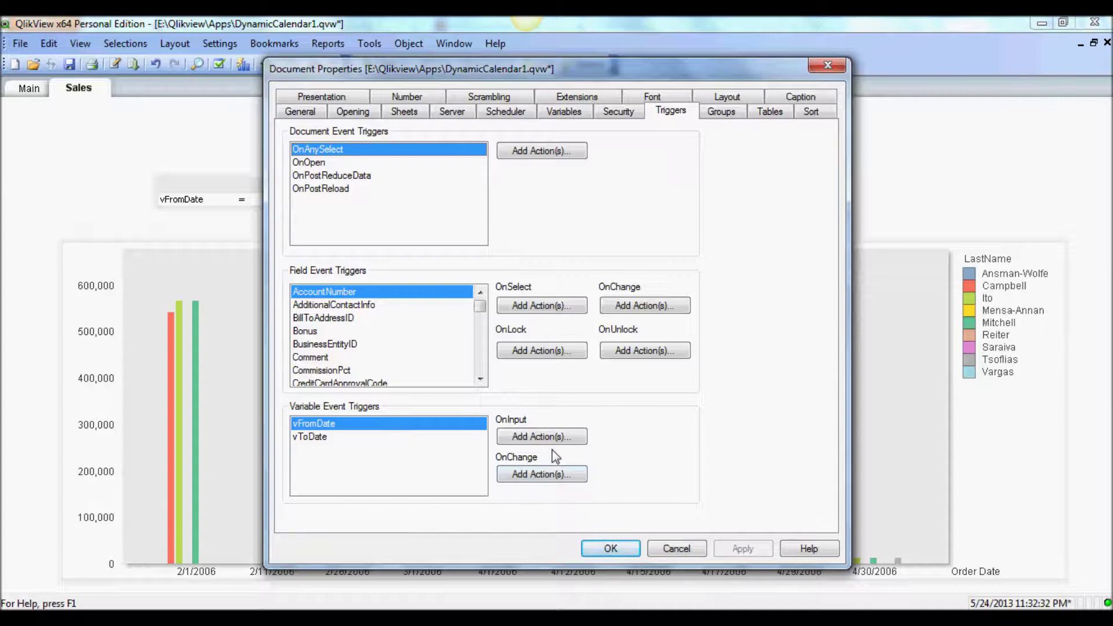
pyautogui.click(542, 474)
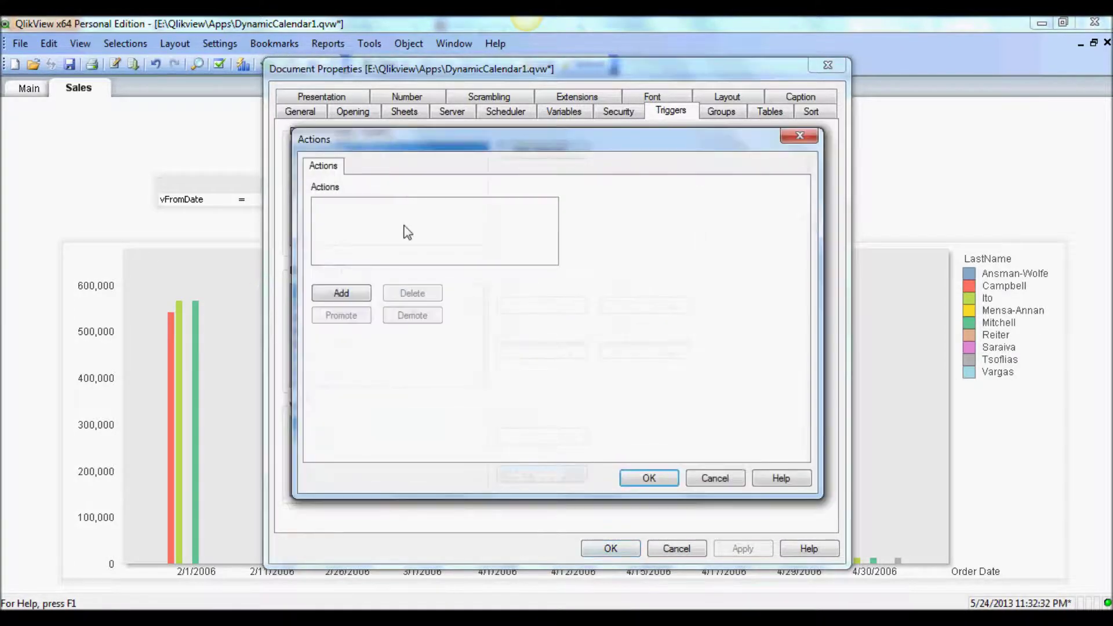
pyautogui.click(341, 293)
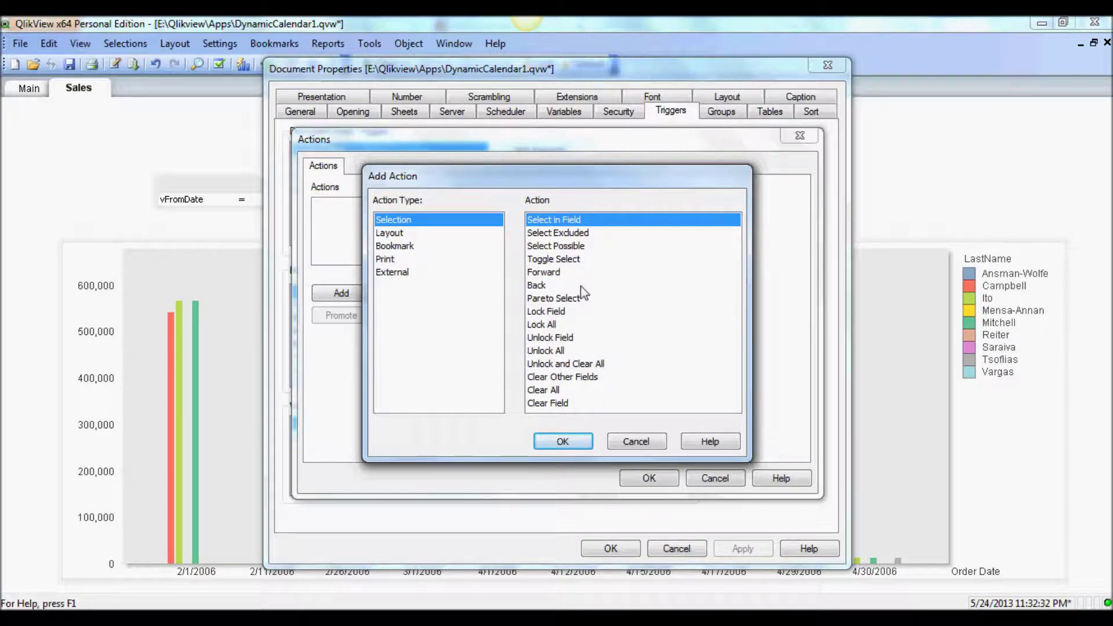
pyautogui.click(556, 391)
pyautogui.click(564, 443)
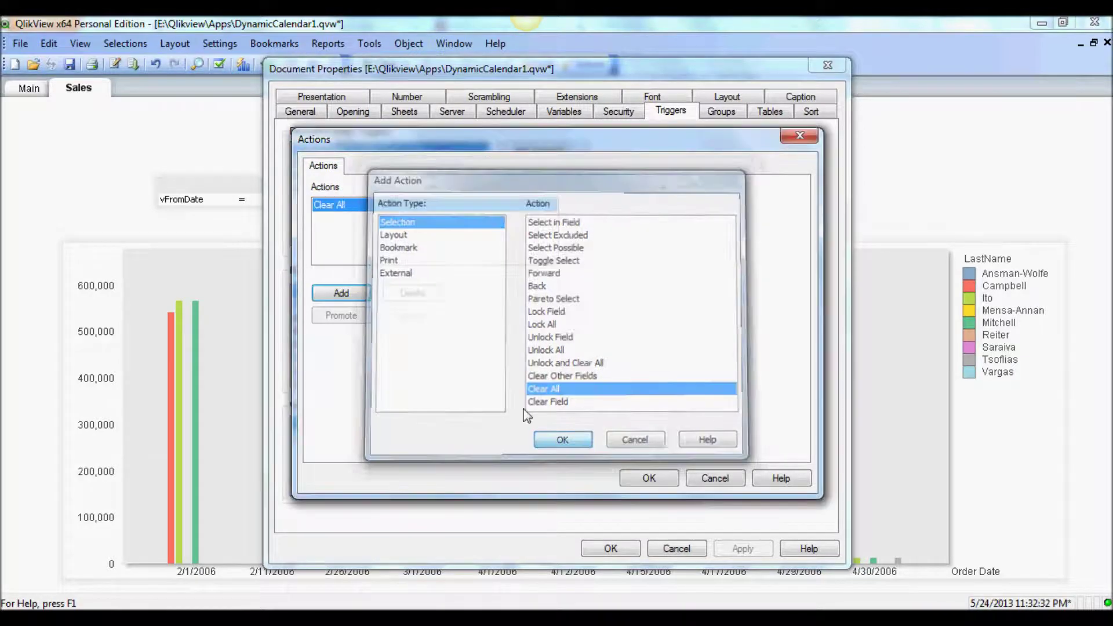
# Add a Select in Field action to the vFromDate OnChange trigger and set its field to [Order Date]
pyautogui.click(340, 294)
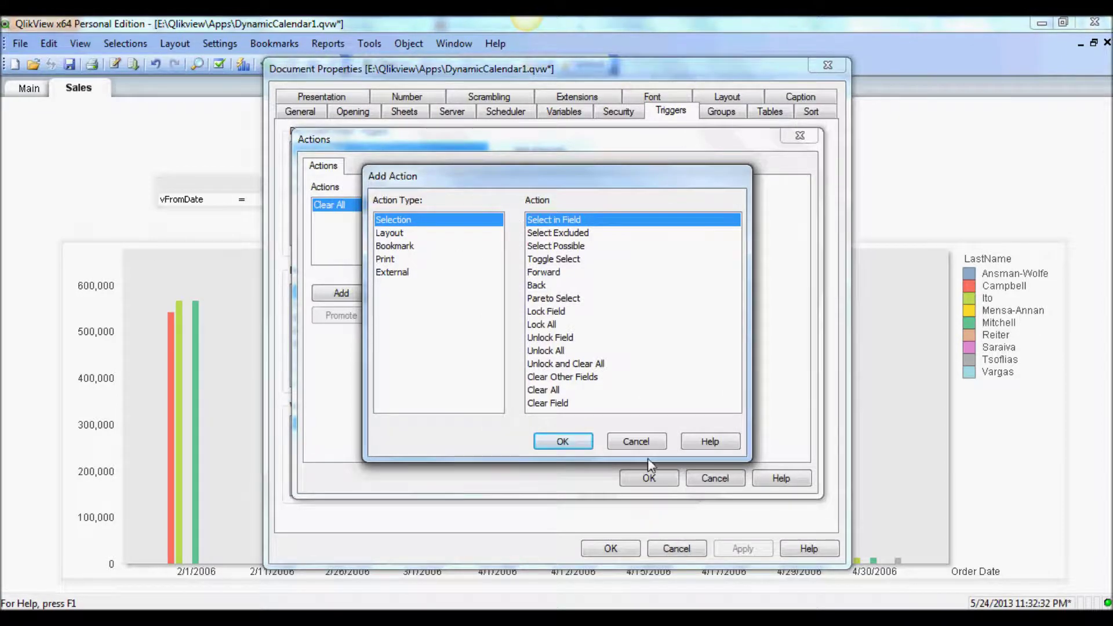
pyautogui.click(563, 442)
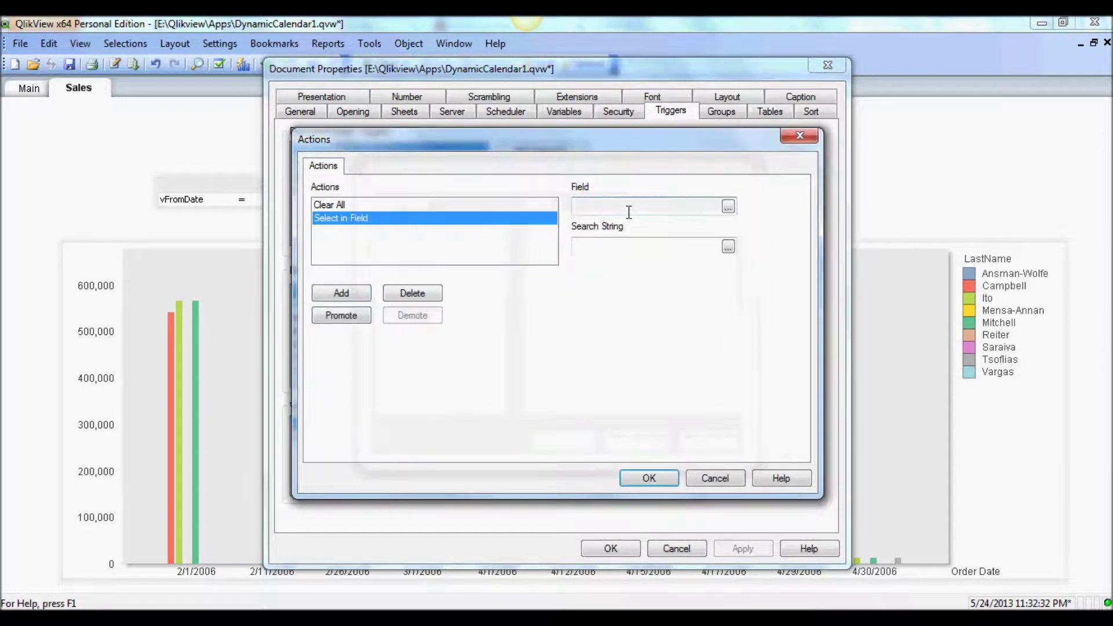
pyautogui.click(628, 208)
pyautogui.write('=')
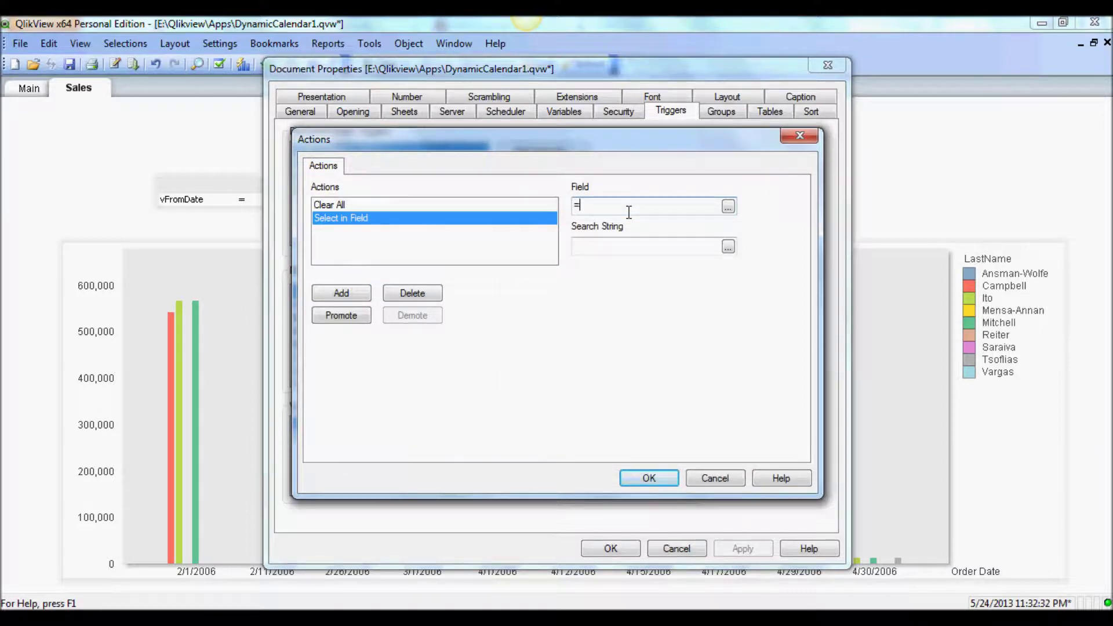
pyautogui.write('ord')
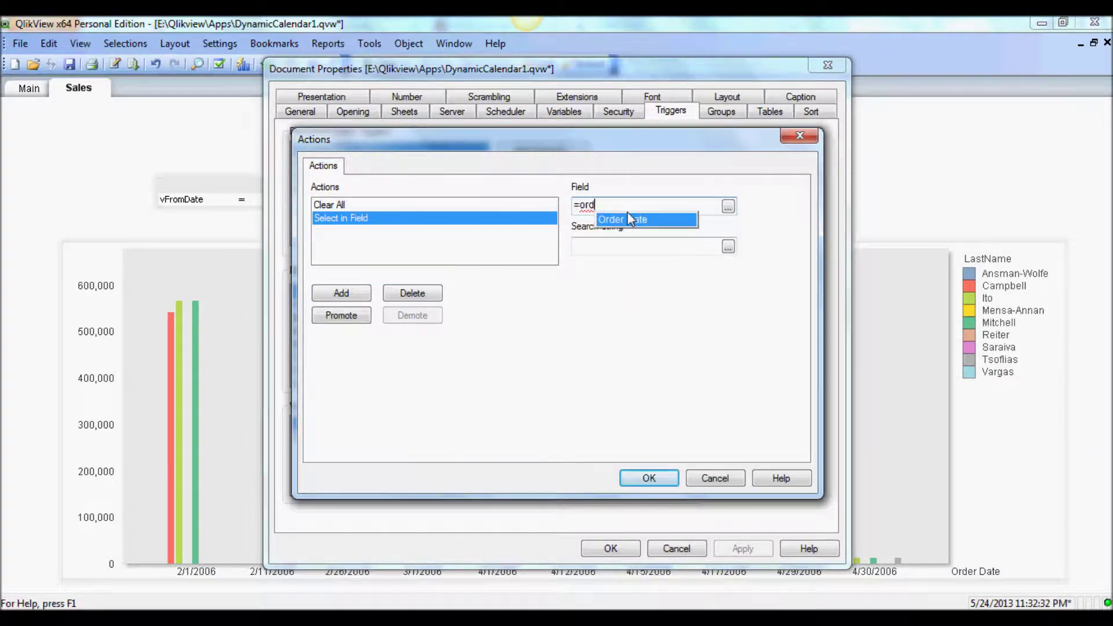
pyautogui.click(628, 214)
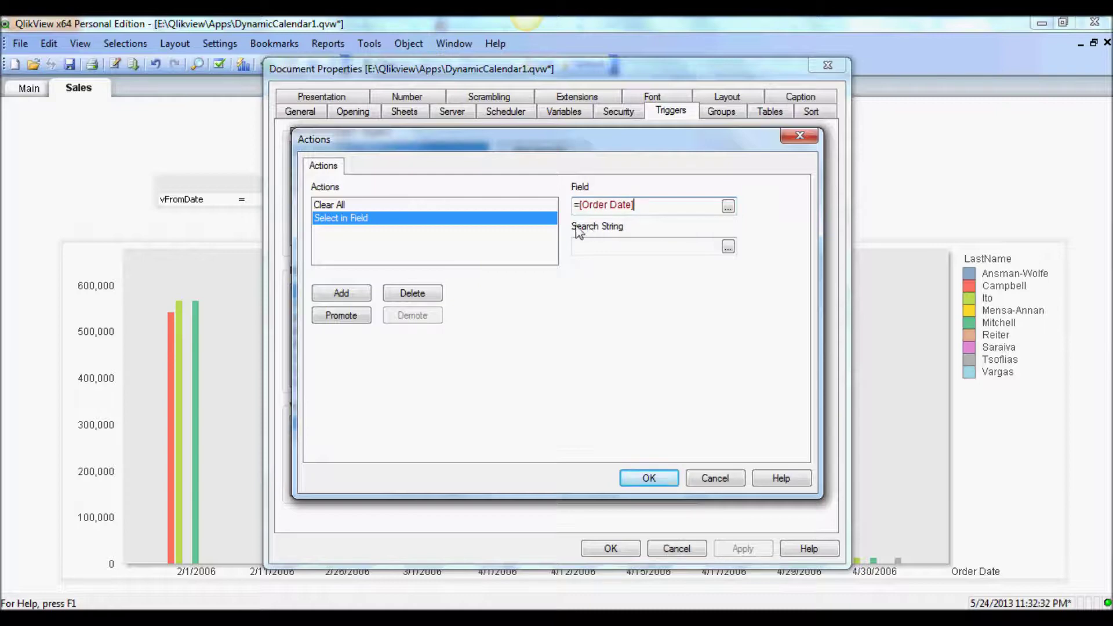
pyautogui.click(580, 206)
pyautogui.press('BackSpace')
pyautogui.click(591, 245)
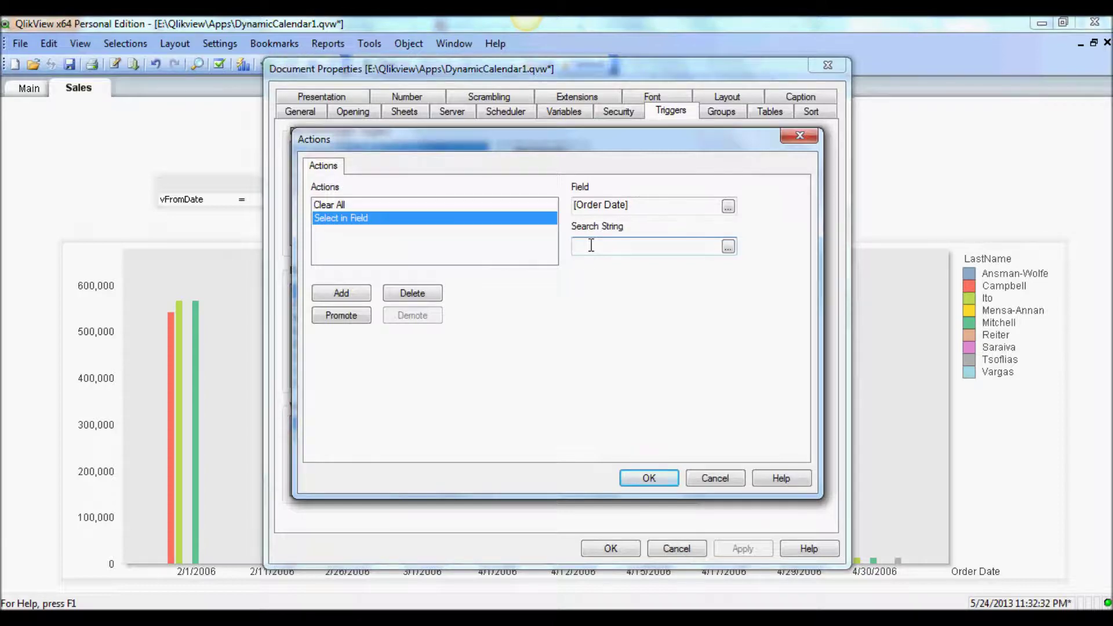
# Write the Select in Field action's search string as the expression ='>=' & vFromDate & '<=' & vToDate
pyautogui.click(728, 246)
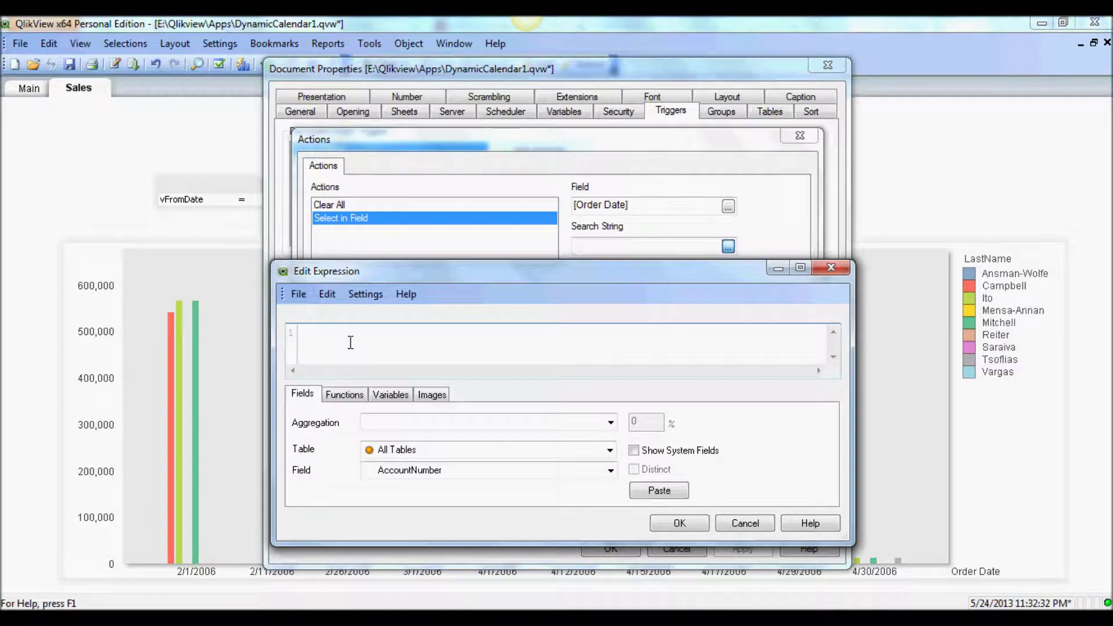
pyautogui.write("='>")
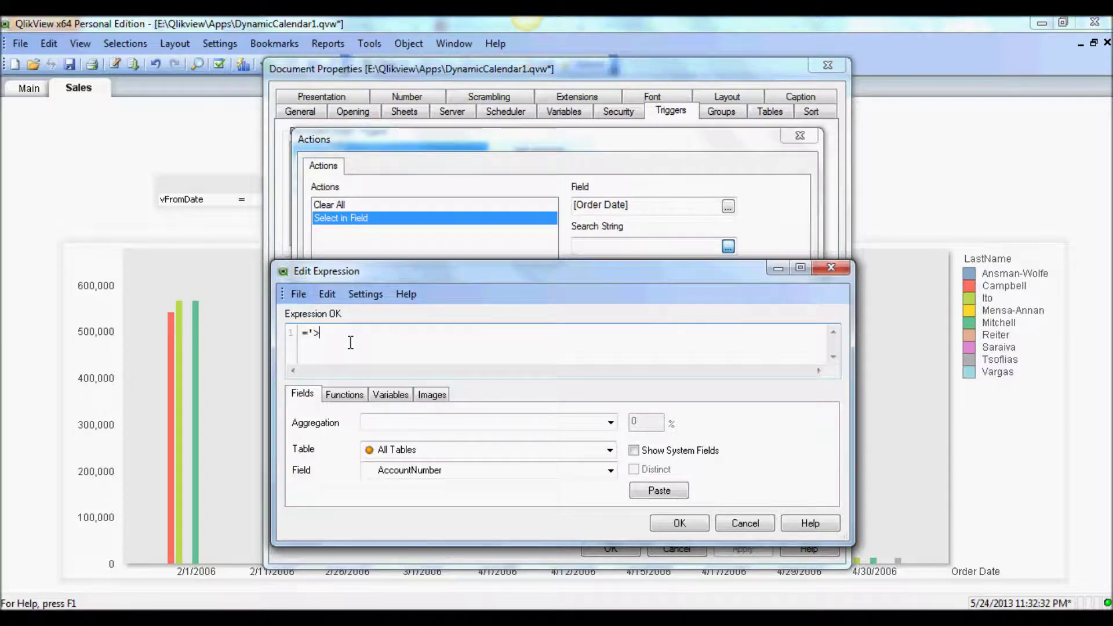
pyautogui.write("=' & v")
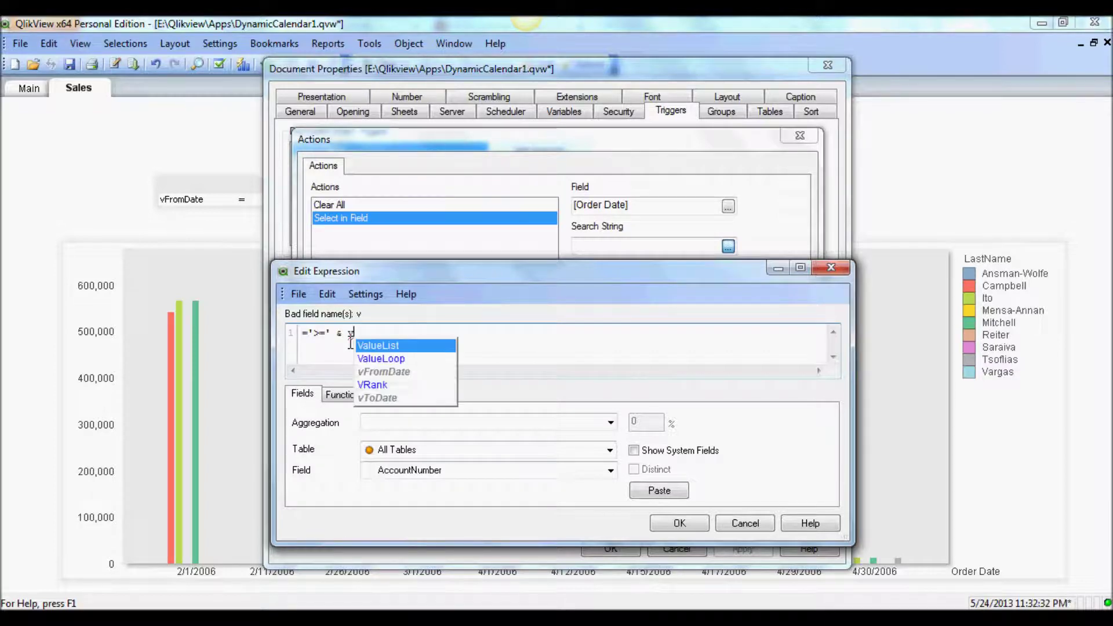
pyautogui.write('F')
pyautogui.press('Return')
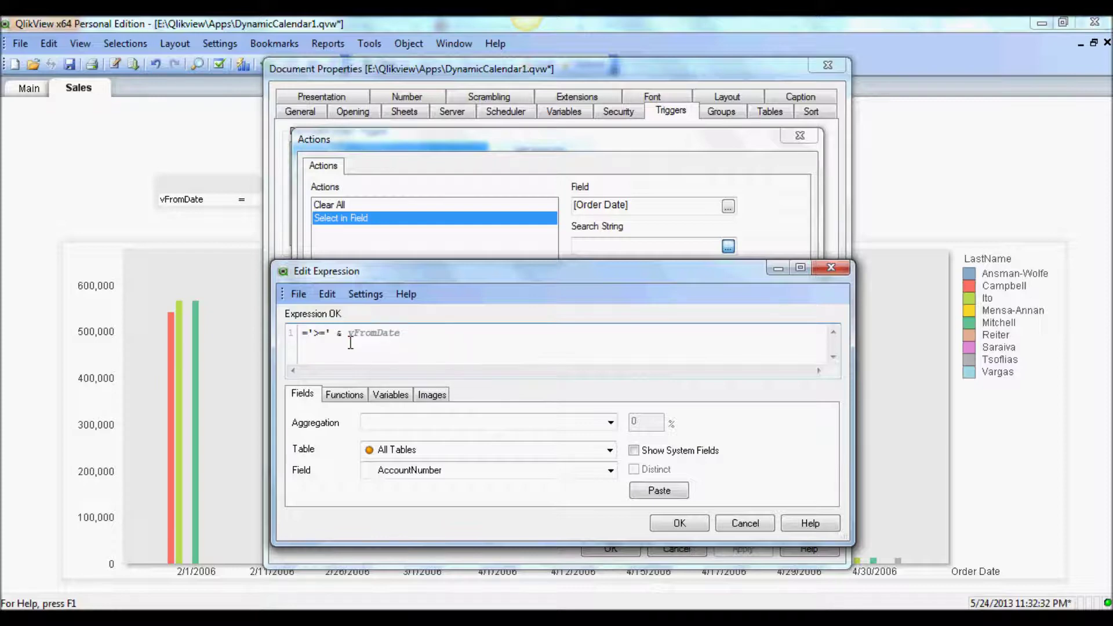
pyautogui.write("& '>")
pyautogui.press('BackSpace')
pyautogui.write("<=' &")
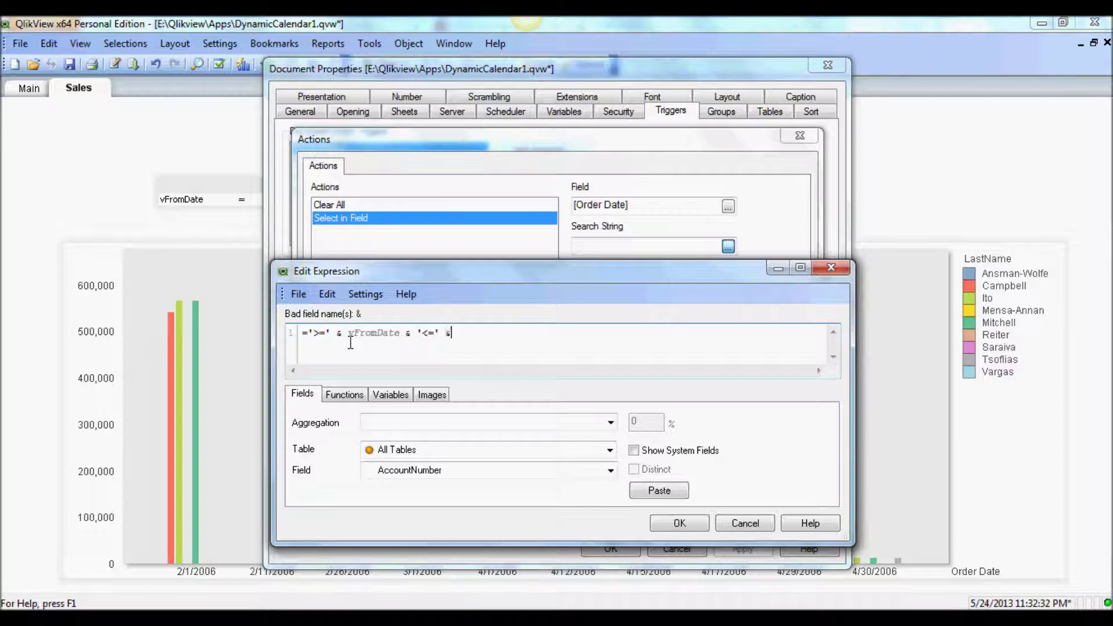
pyautogui.write(' v')
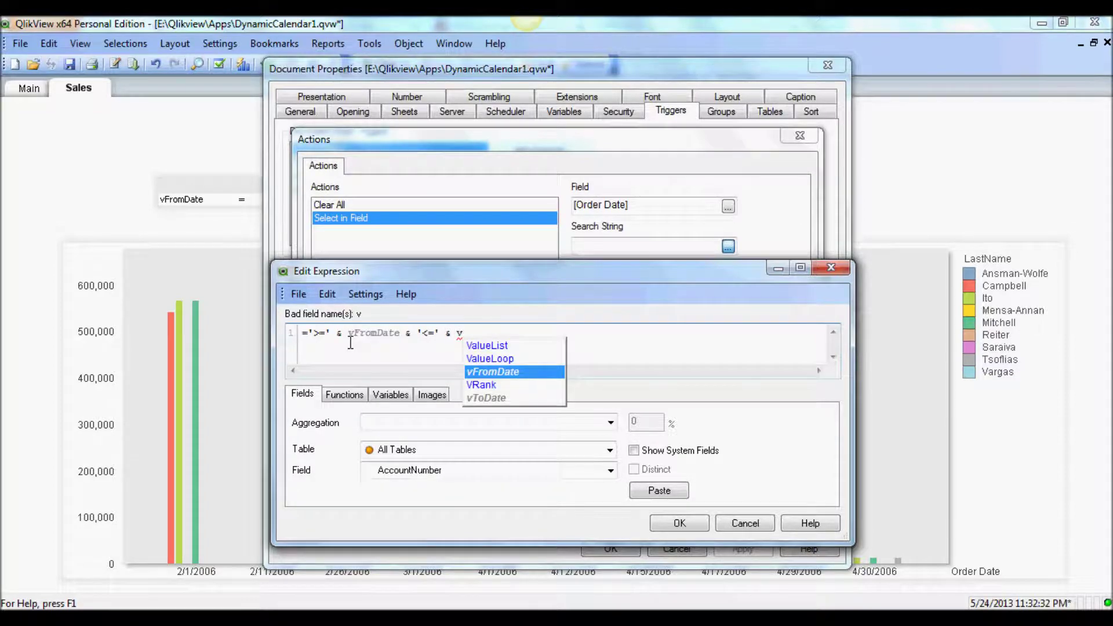
pyautogui.write('T')
pyautogui.press('Return')
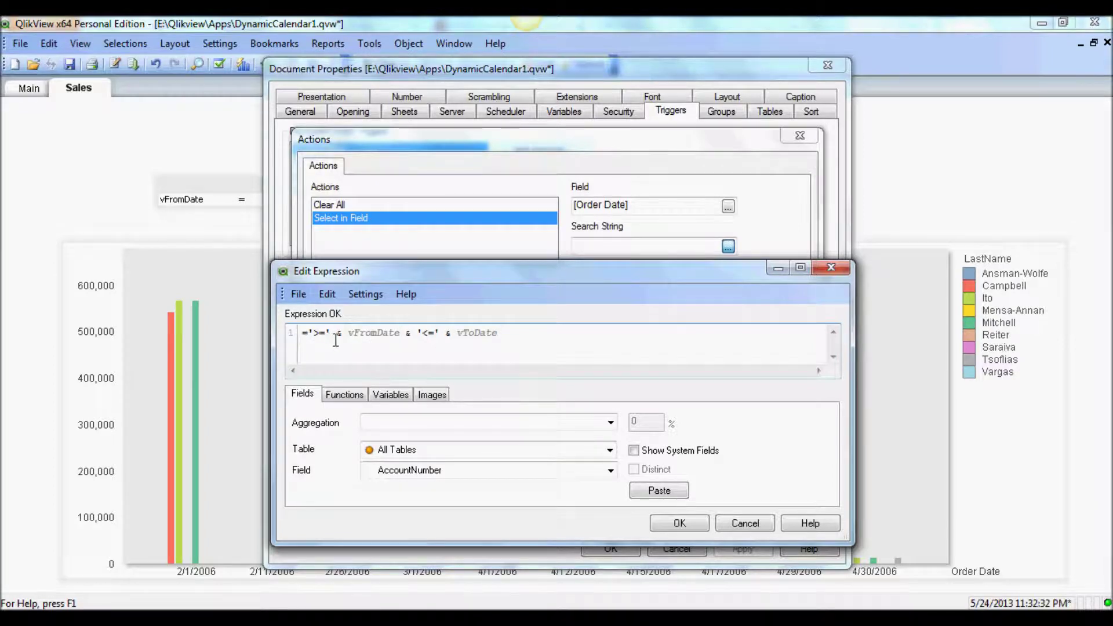
# Review the variables in the search expression, accept it, and confirm the action list of the vFromDate trigger
pyautogui.moveTo(347, 339); pyautogui.dragTo(408, 337)
pyautogui.hotkey('shift', 'Left')
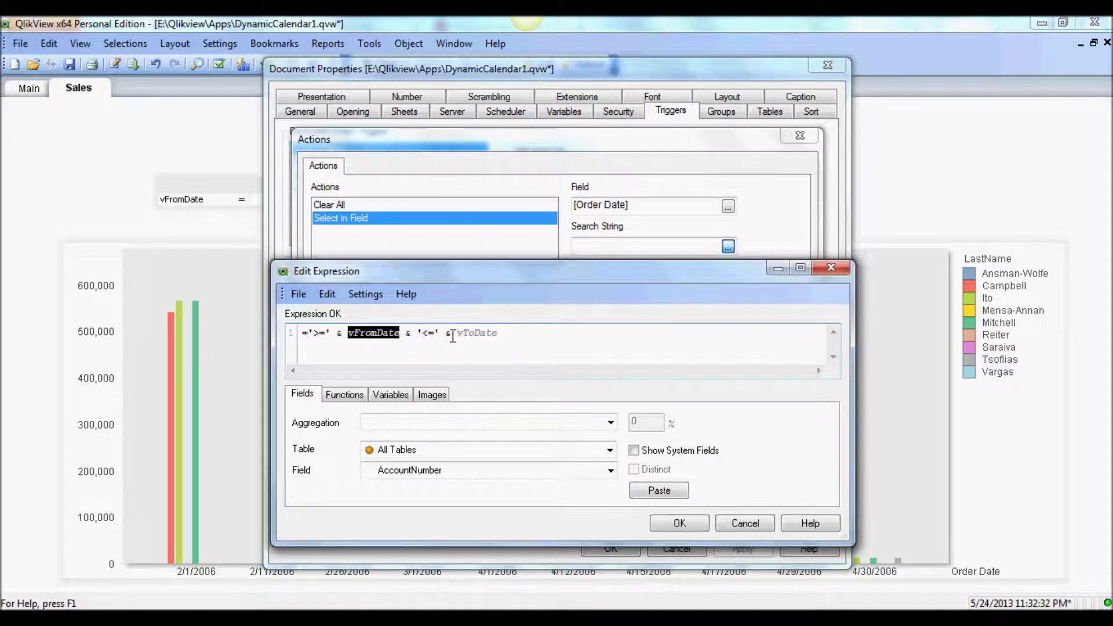
pyautogui.moveTo(456, 335); pyautogui.dragTo(509, 338)
pyautogui.click(510, 340)
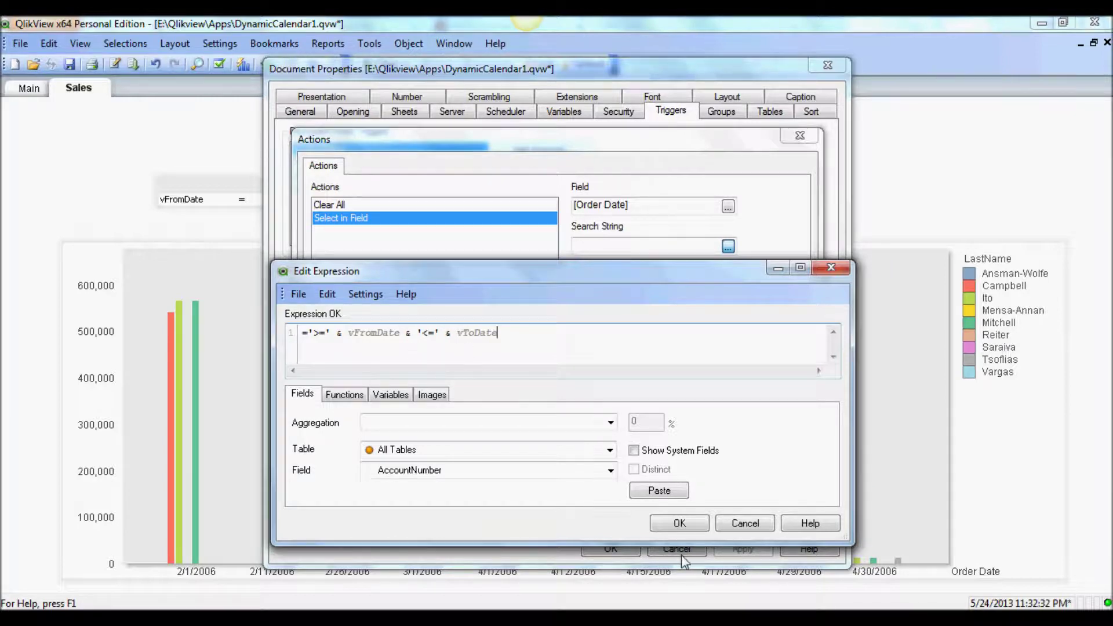
pyautogui.moveTo(497, 332); pyautogui.dragTo(300, 335)
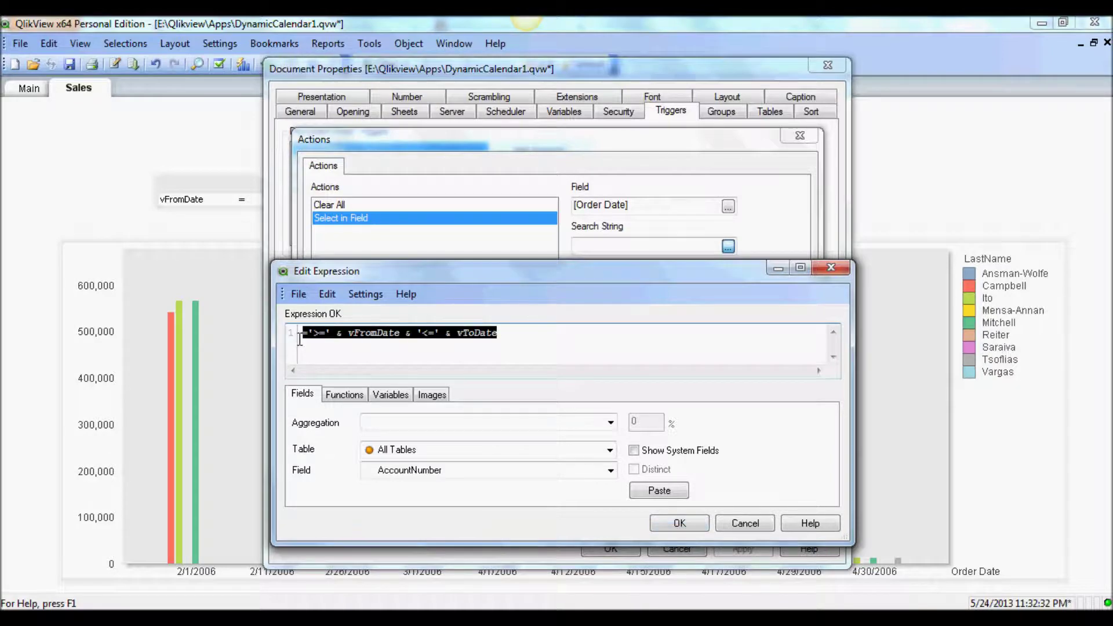
pyautogui.click(682, 521)
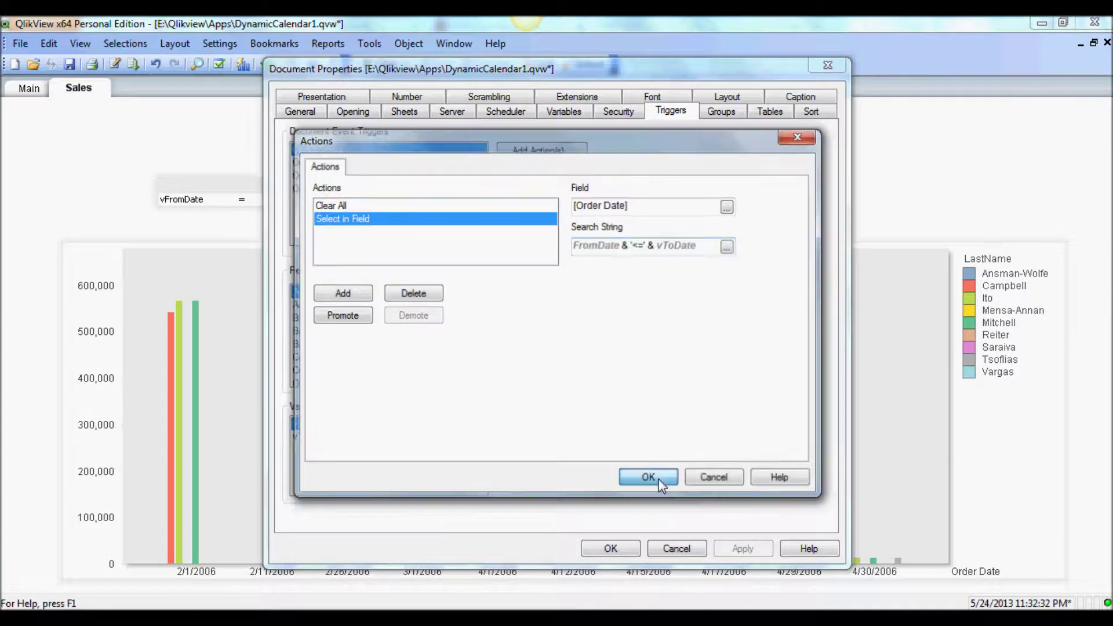
pyautogui.click(654, 479)
# Add a Select in Field action to the OnChange event of the variable vToDate
pyautogui.click(346, 439)
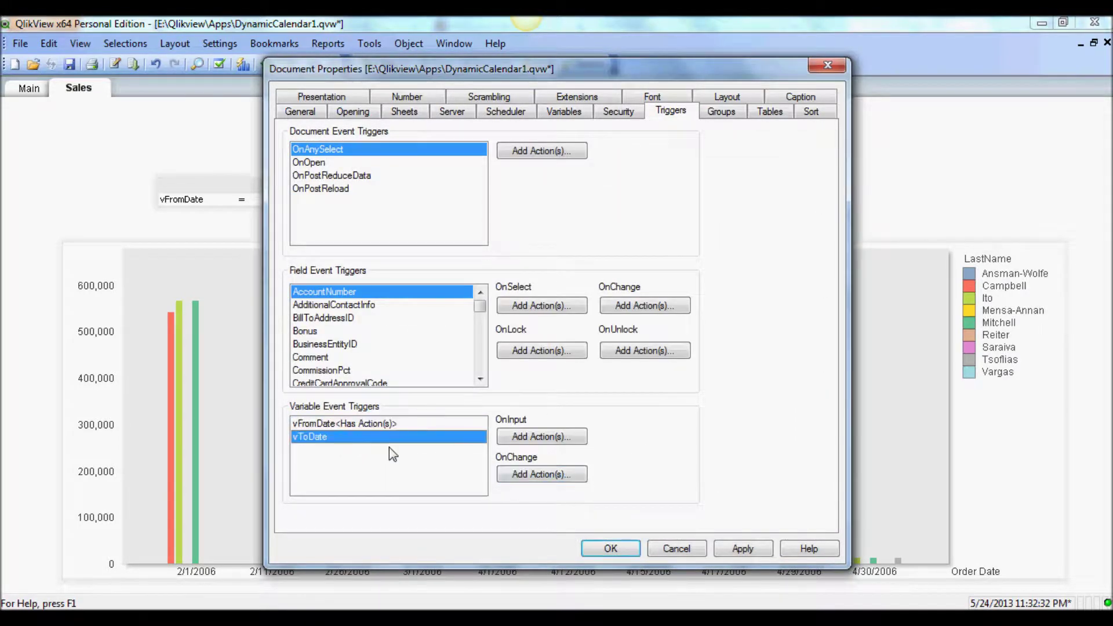
pyautogui.click(518, 474)
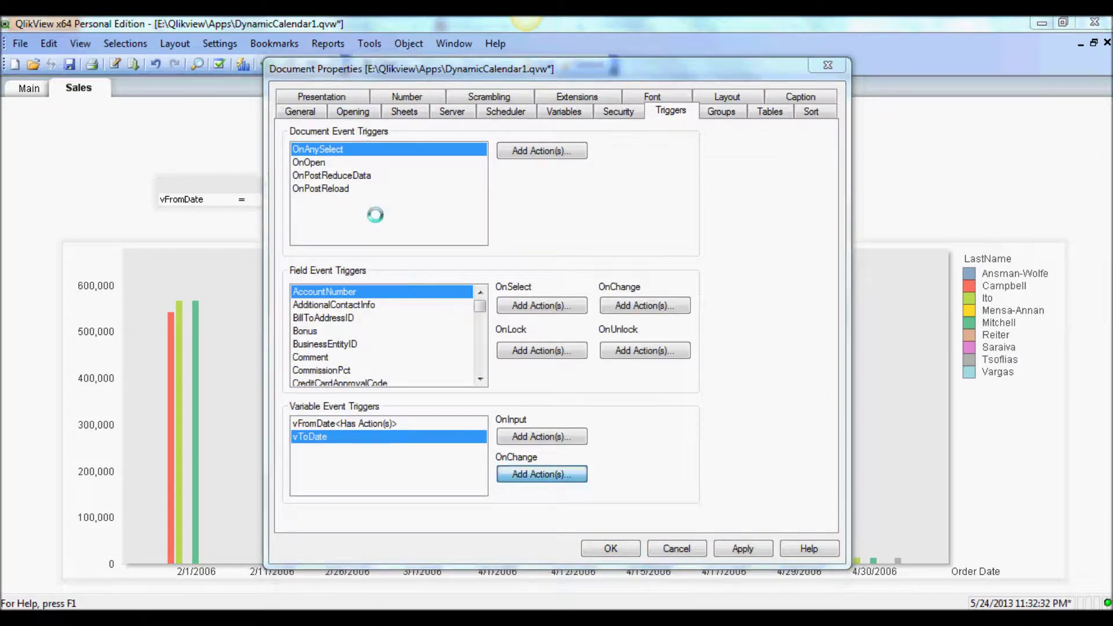
pyautogui.click(356, 295)
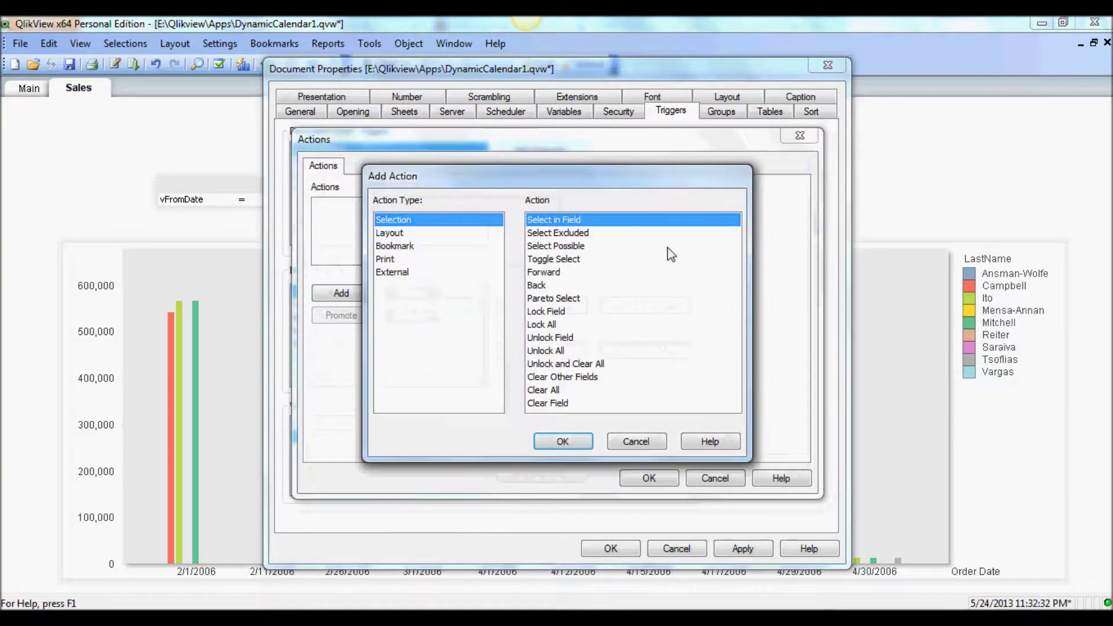
pyautogui.click(561, 441)
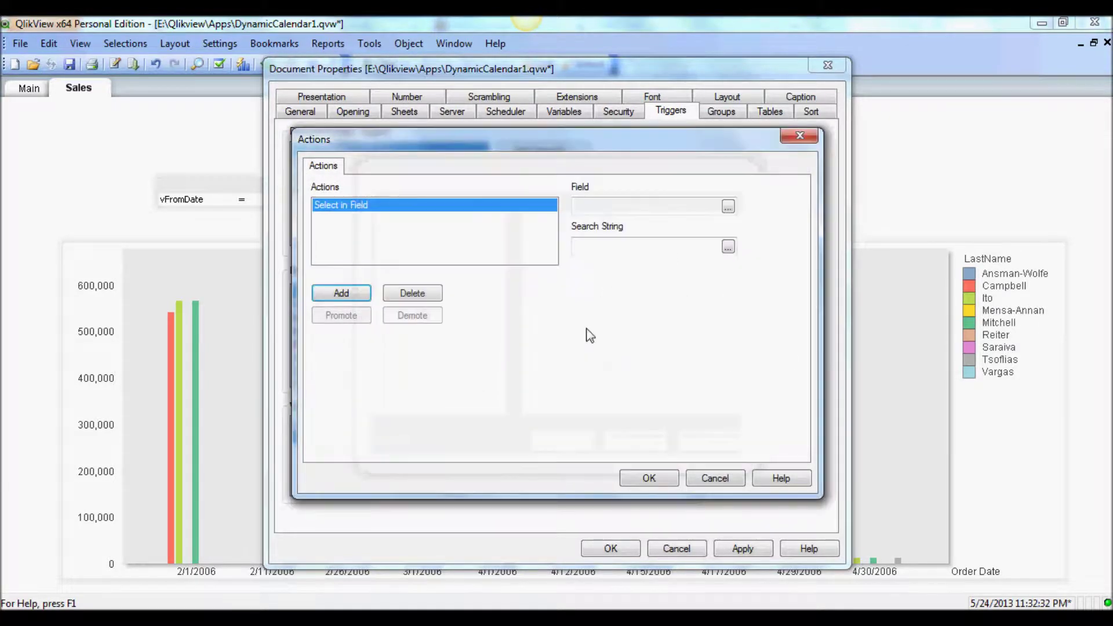
# Set the field of the vToDate trigger's Select in Field action to [Order Date], without a leading equals sign
pyautogui.click(631, 207)
pyautogui.write('=')
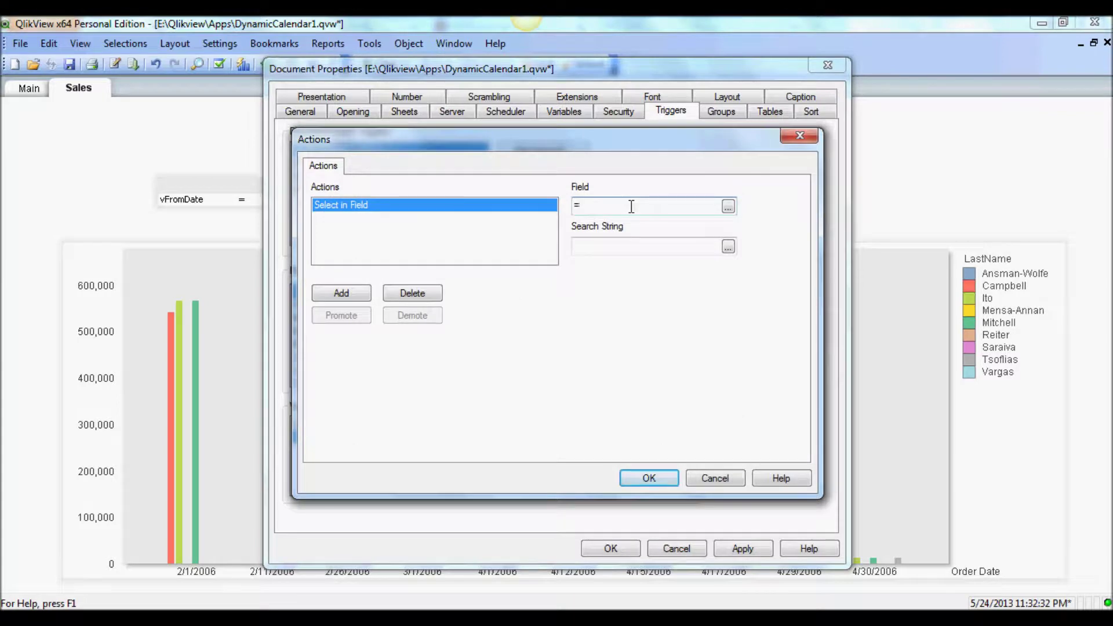
pyautogui.write('cl')
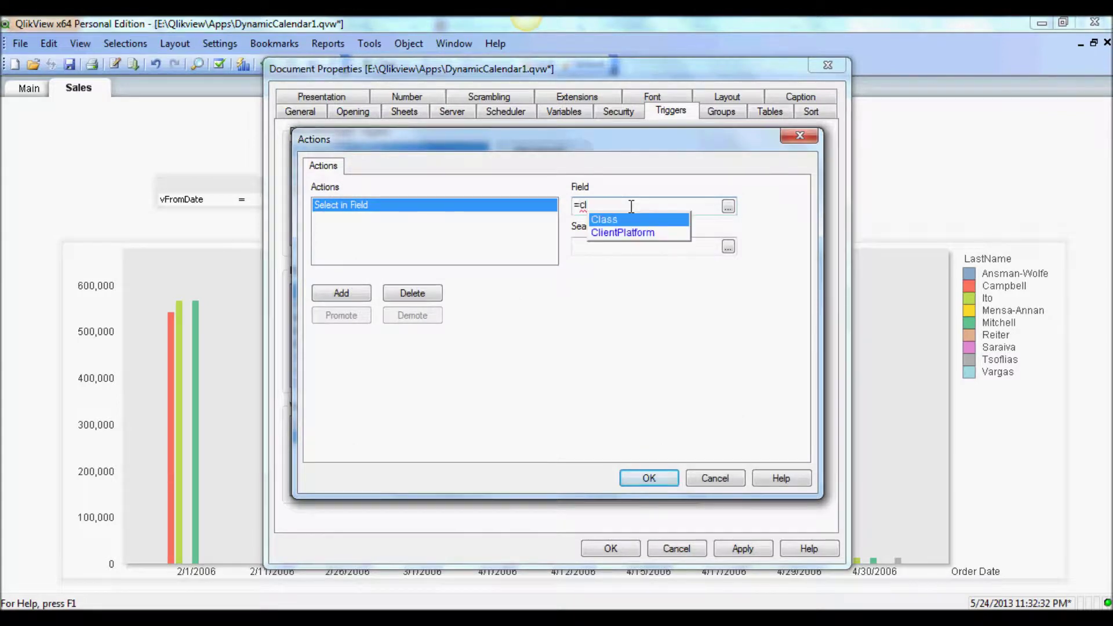
pyautogui.press('BackSpace')
pyautogui.press('BackSpace')
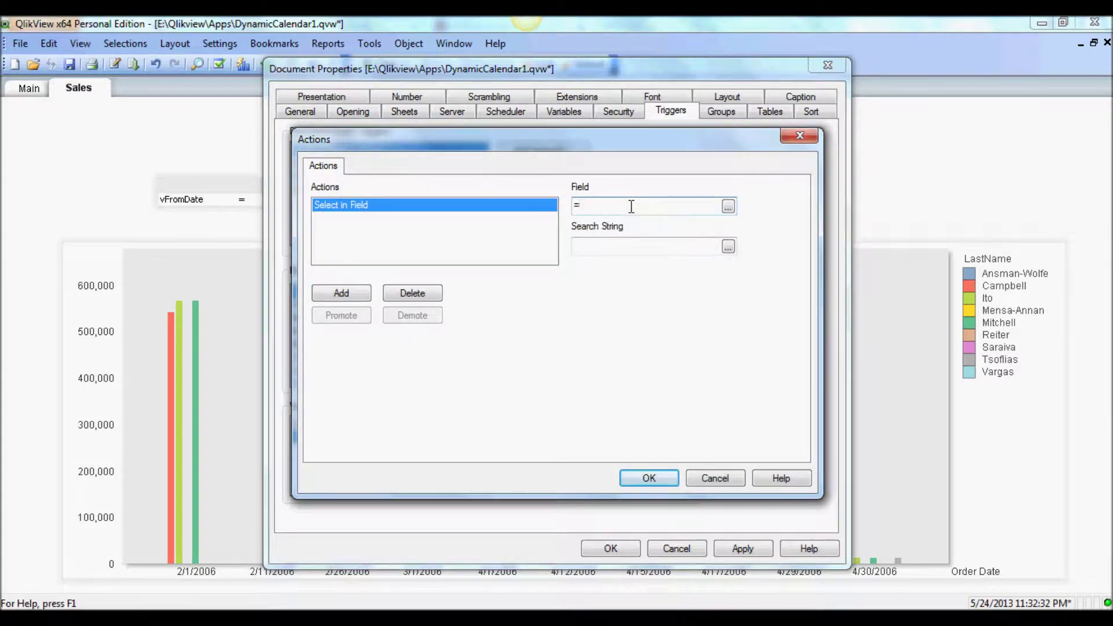
pyautogui.write('or')
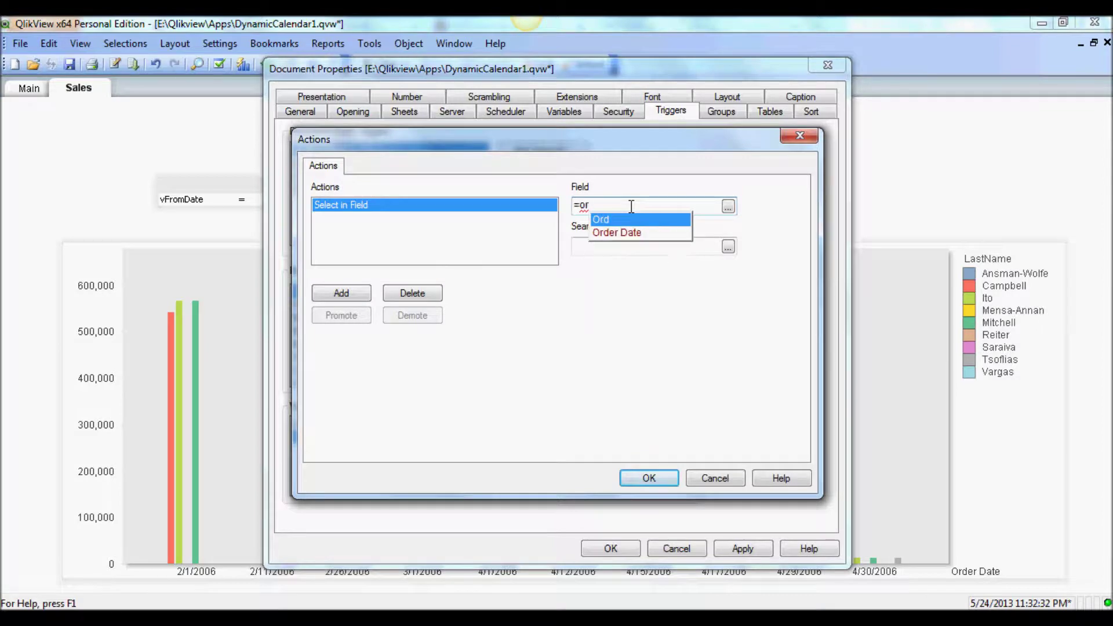
pyautogui.press('Down')
pyautogui.press('Return')
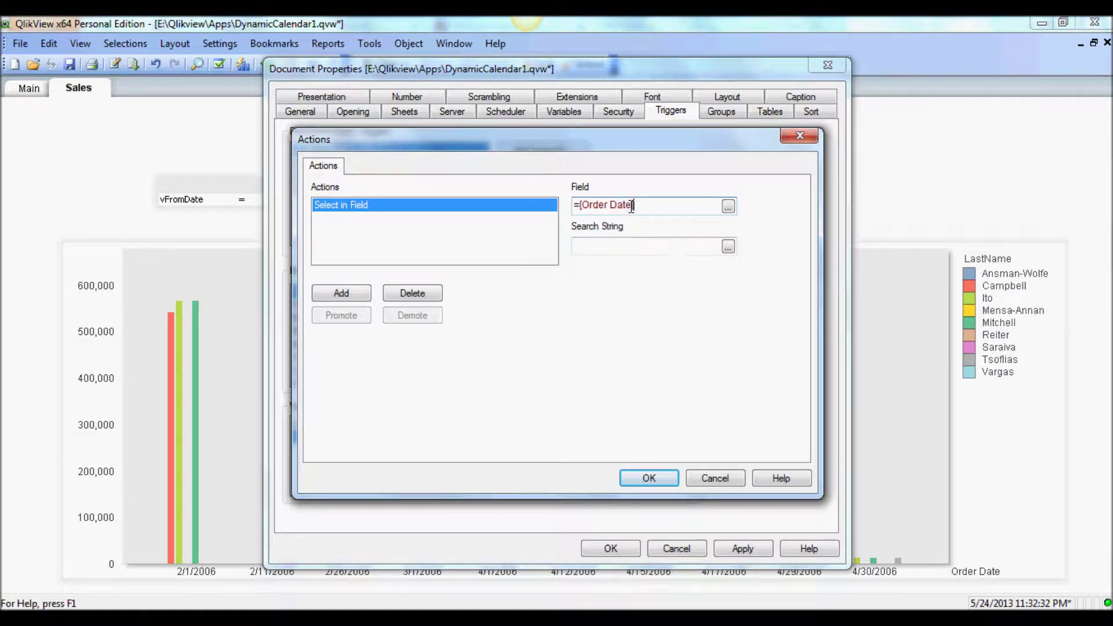
pyautogui.click(580, 208)
pyautogui.press('BackSpace')
# Paste ='>=' & vFromDate & '<=' & vToDate as the search string of the vToDate action and accept the action list
pyautogui.click(584, 250)
pyautogui.hotkey('ctrl', 'v')
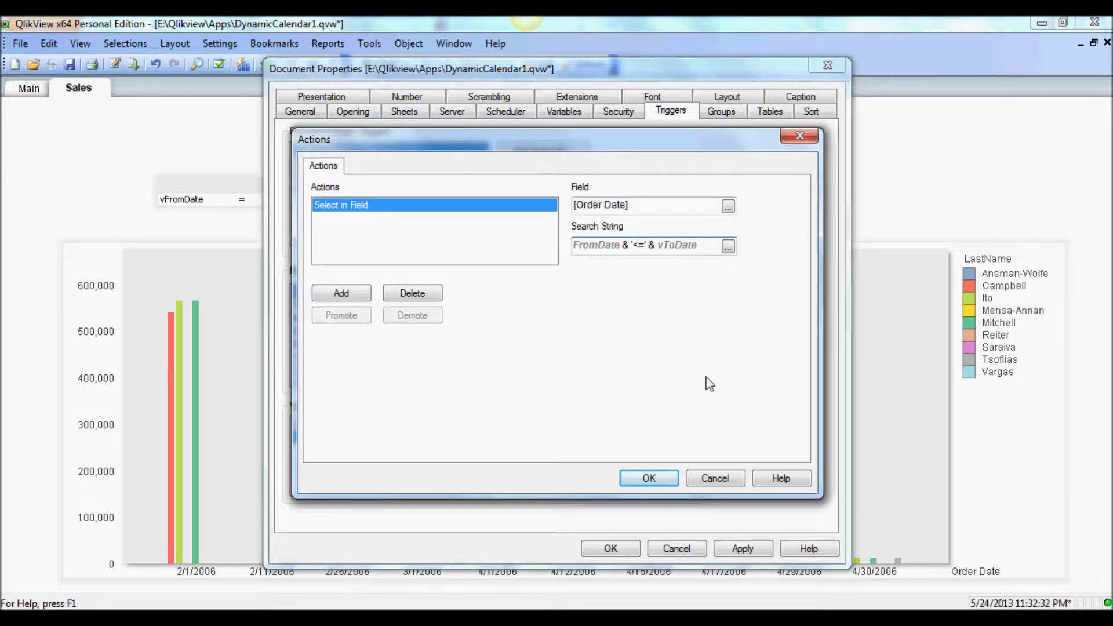
pyautogui.click(641, 480)
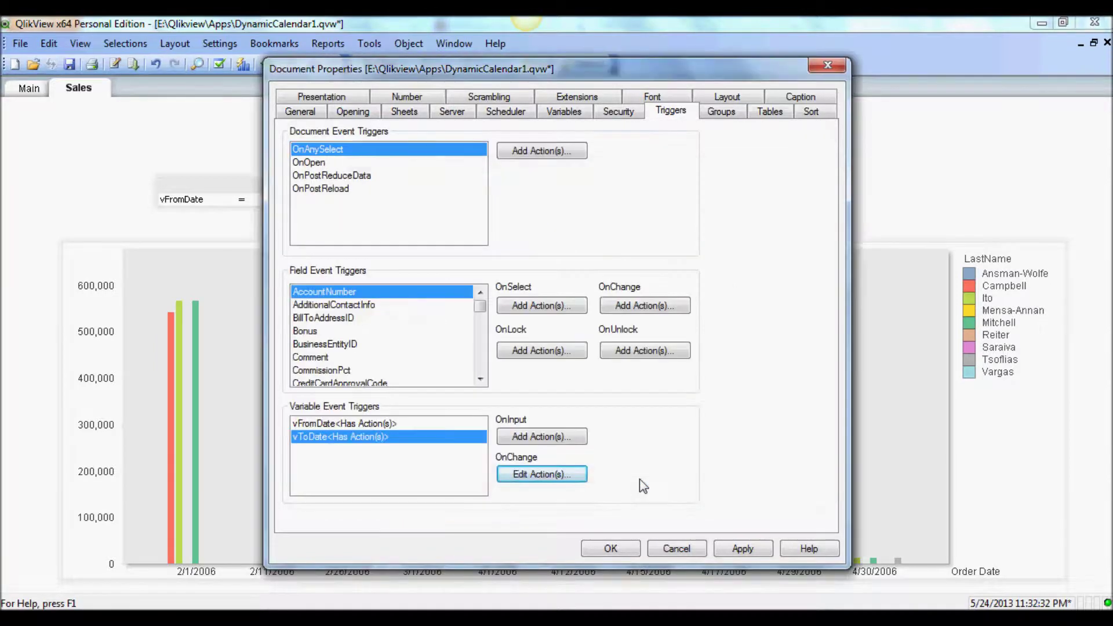
# Check the Select in Field action in the vFromDate OnChange trigger, then accept the document properties
pyautogui.click(408, 424)
pyautogui.click(516, 474)
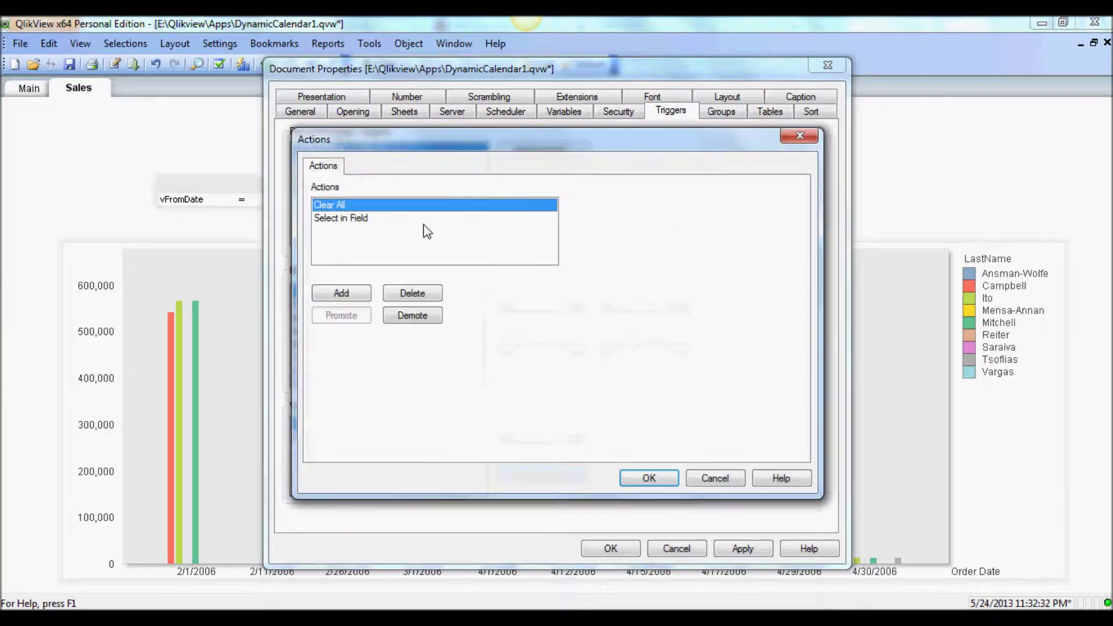
pyautogui.click(426, 219)
pyautogui.click(649, 477)
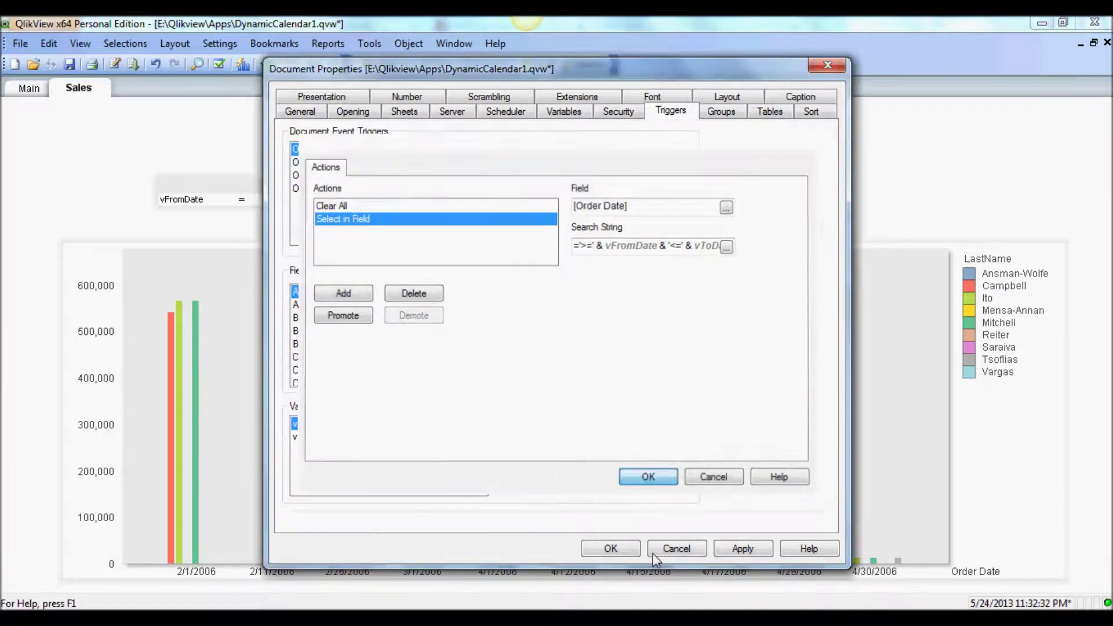
pyautogui.click(605, 553)
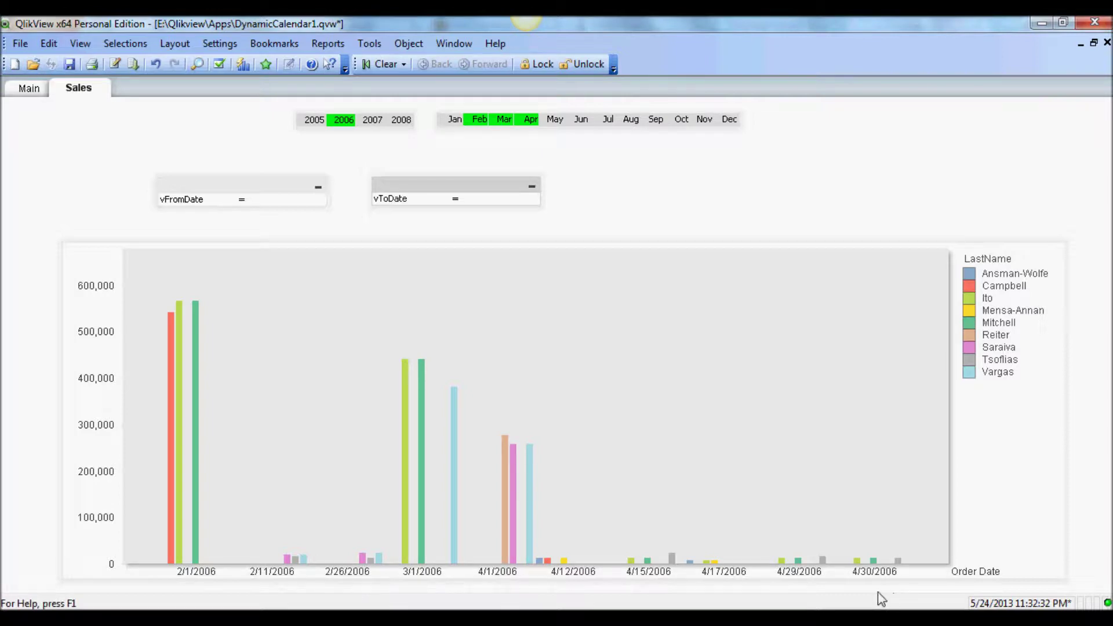
# Enter 02/26/2006 as vFromDate and 04/30/2006 as vToDate in the input boxes on the Sales sheet
pyautogui.click(288, 198)
pyautogui.click(288, 199)
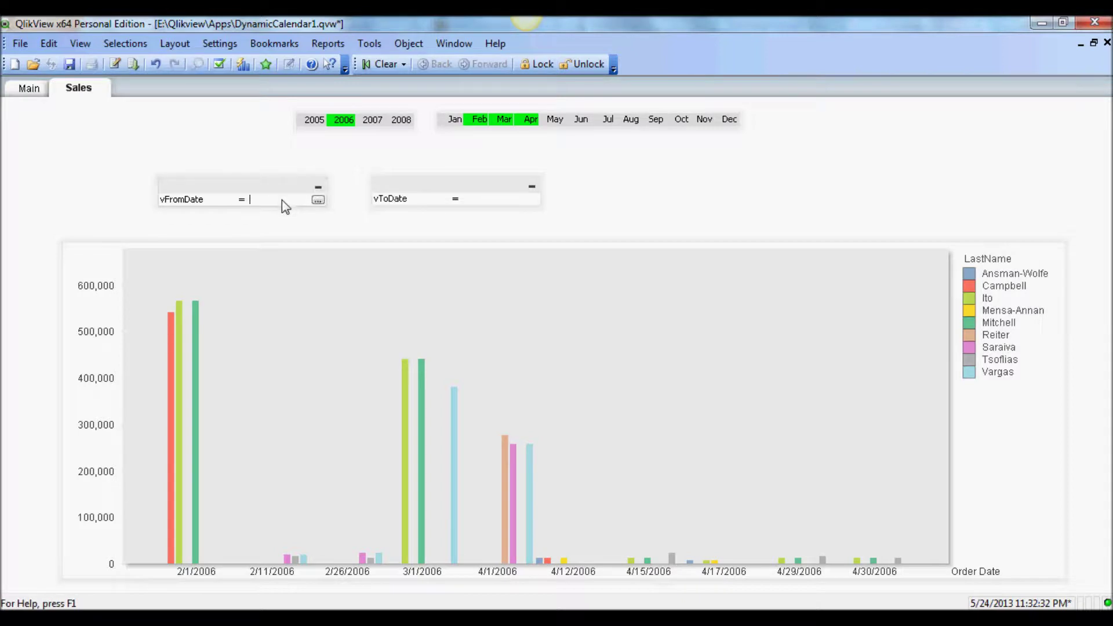
pyautogui.write('02/26/2006')
pyautogui.click(484, 200)
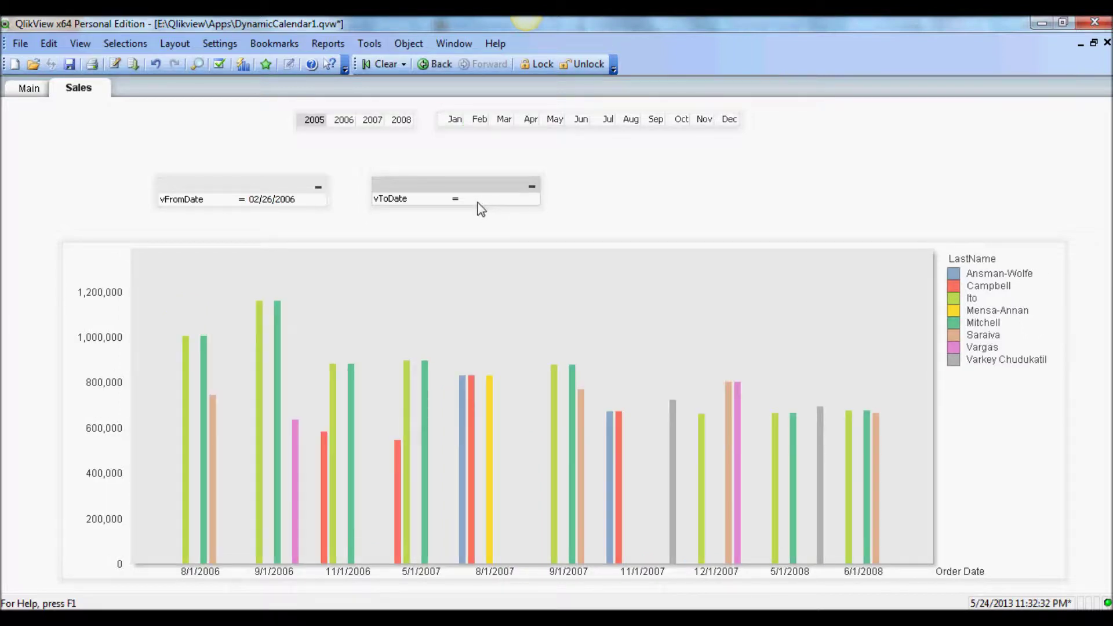
pyautogui.click(478, 202)
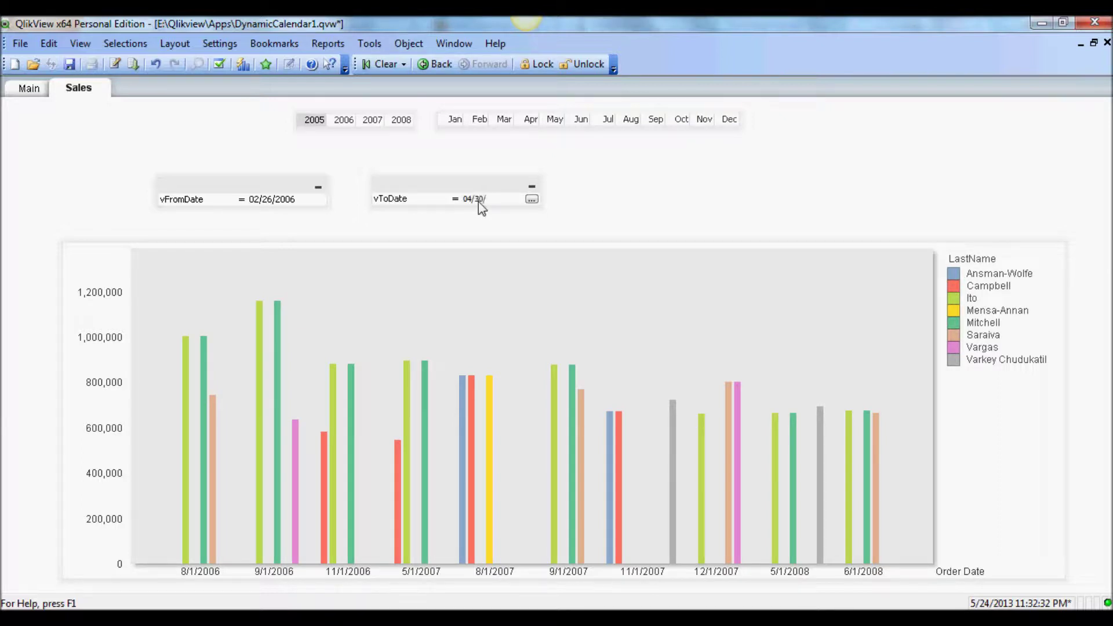
pyautogui.click(584, 222)
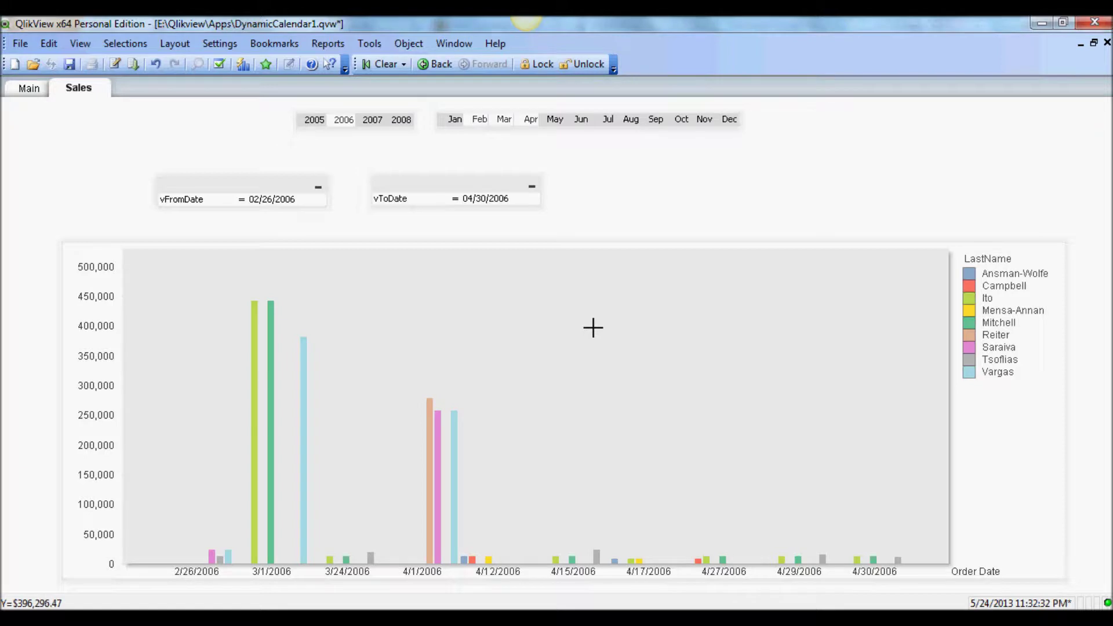
# Move the vFromDate and vToDate input boxes side by side into the row of the year and month lists, after Dec
pyautogui.rightClick(587, 193)
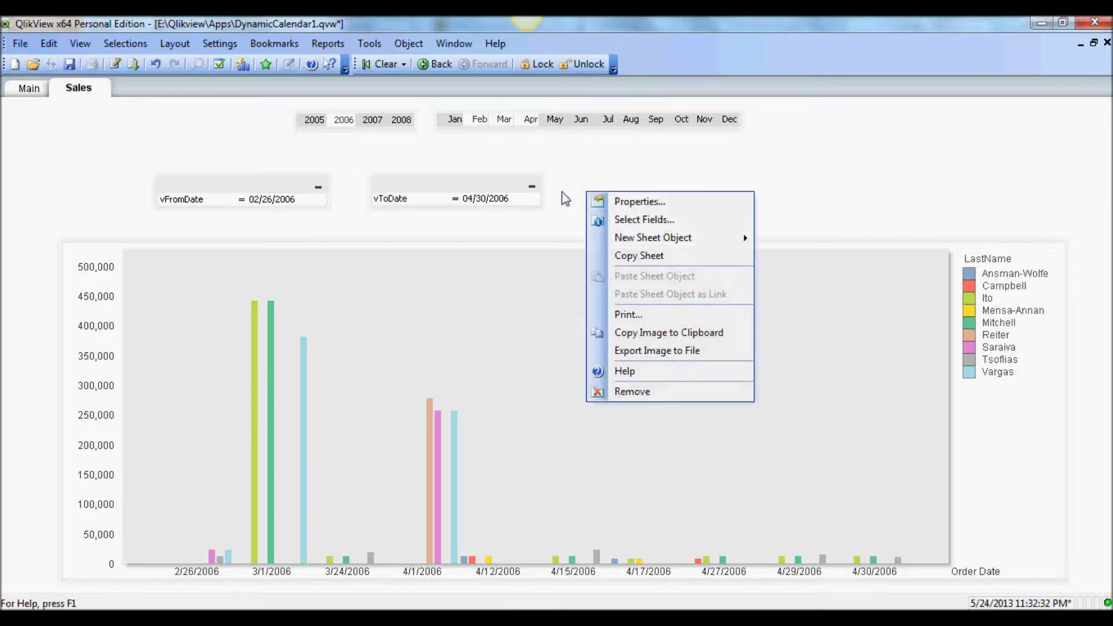
pyautogui.click(444, 189)
pyautogui.moveTo(434, 189); pyautogui.dragTo(965, 112)
pyautogui.moveTo(206, 190); pyautogui.dragTo(797, 113)
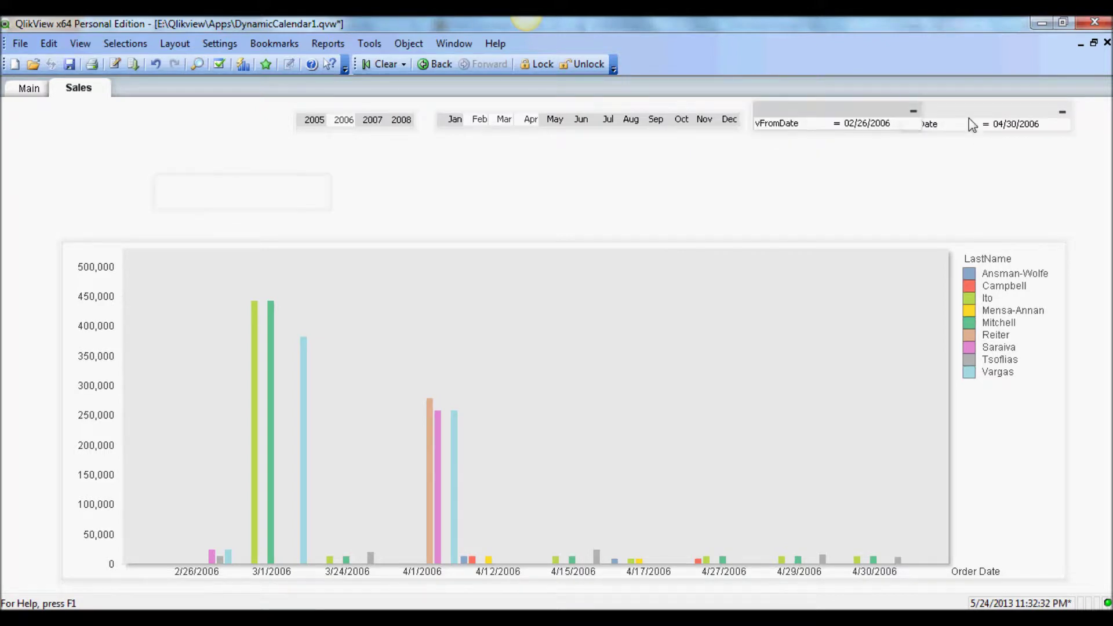
pyautogui.moveTo(966, 110); pyautogui.dragTo(1001, 109)
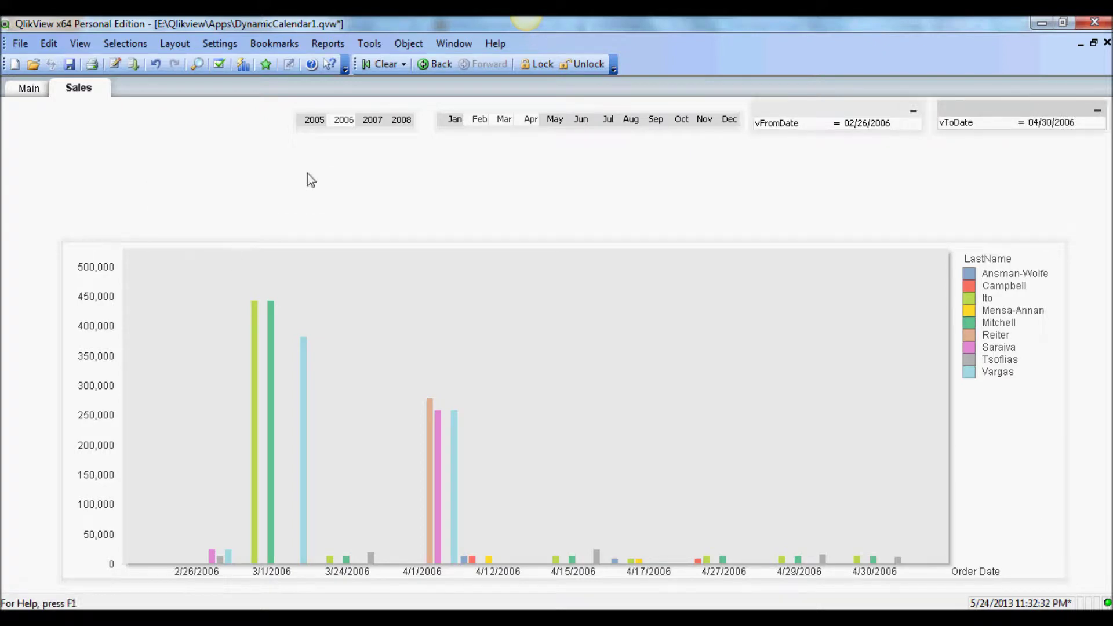
# Add a slider/calendar object with the Calendar input style, linked to the variable vFromDate
pyautogui.rightClick(244, 183)
pyautogui.moveTo(366, 230)
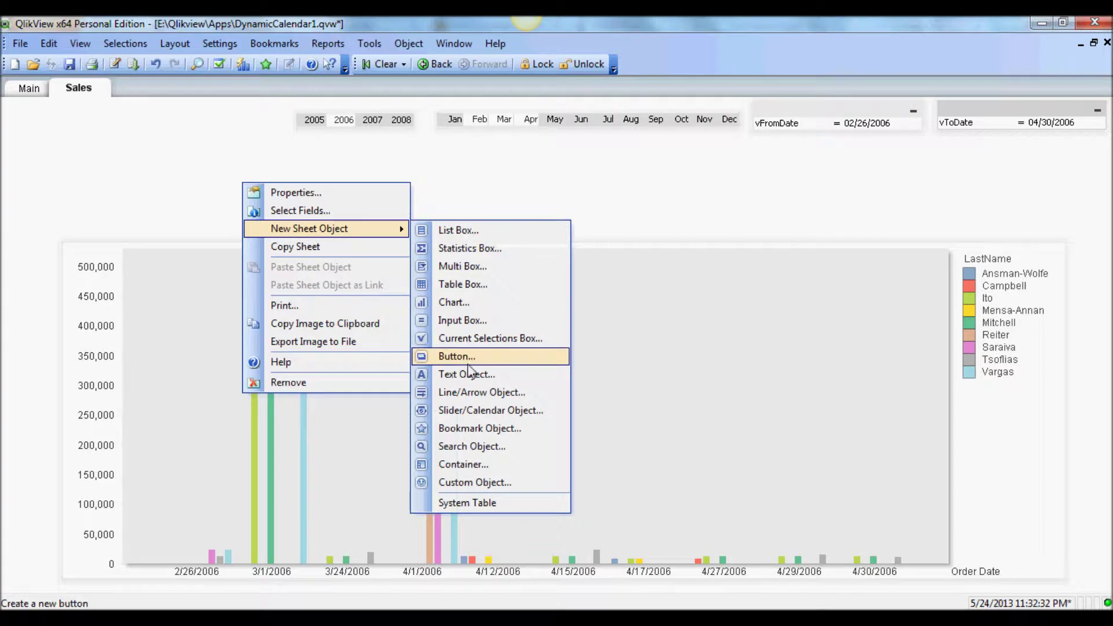
pyautogui.click(470, 411)
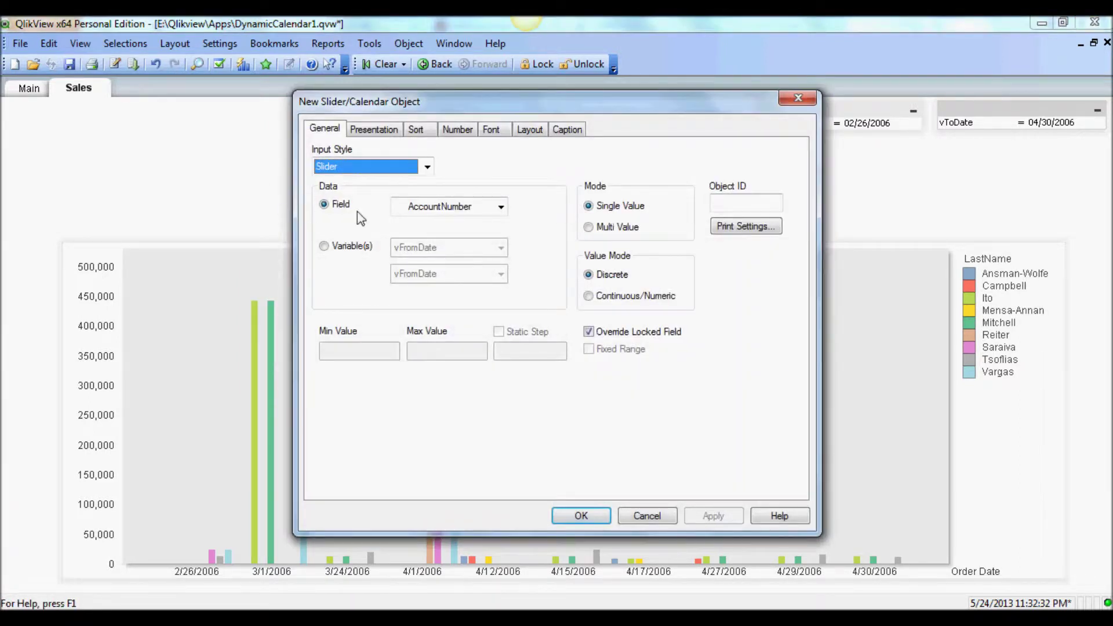
pyautogui.click(428, 167)
pyautogui.click(366, 193)
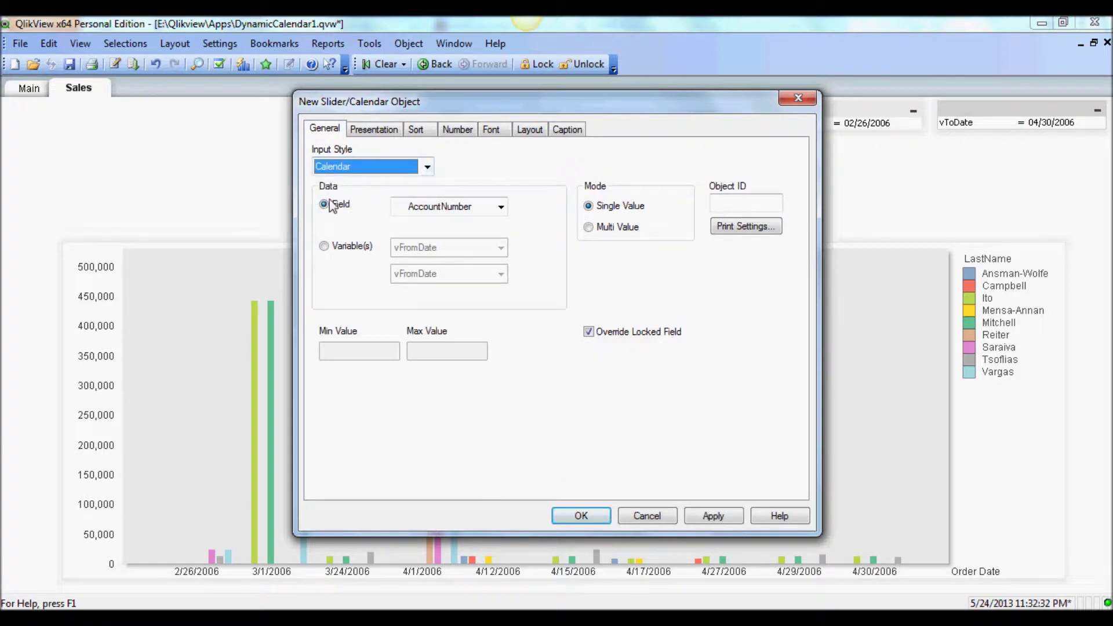
pyautogui.click(323, 246)
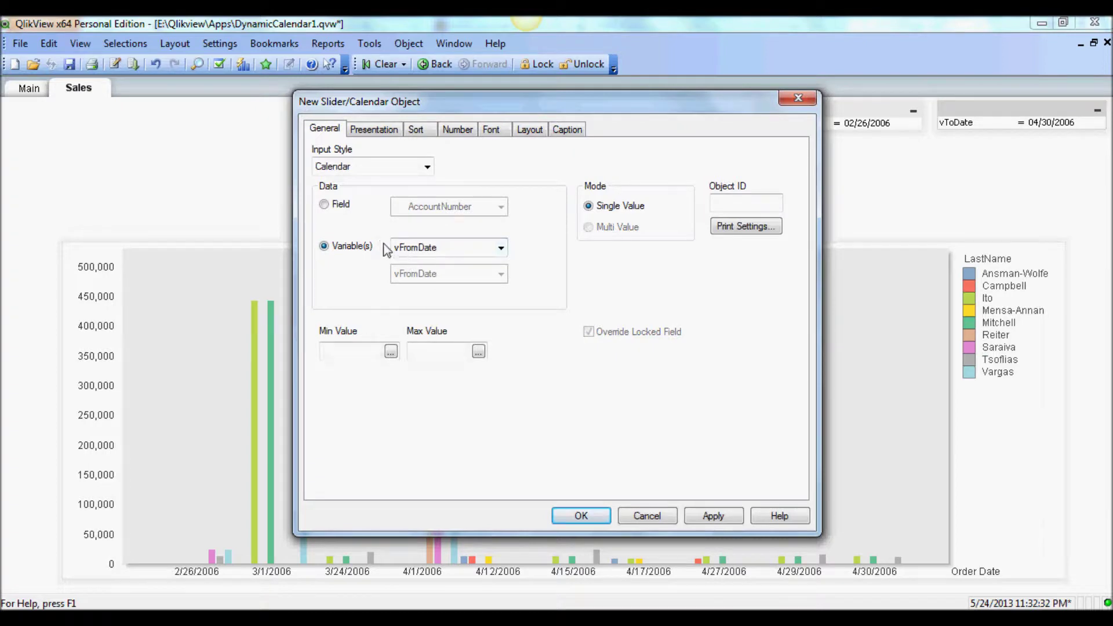
pyautogui.click(581, 515)
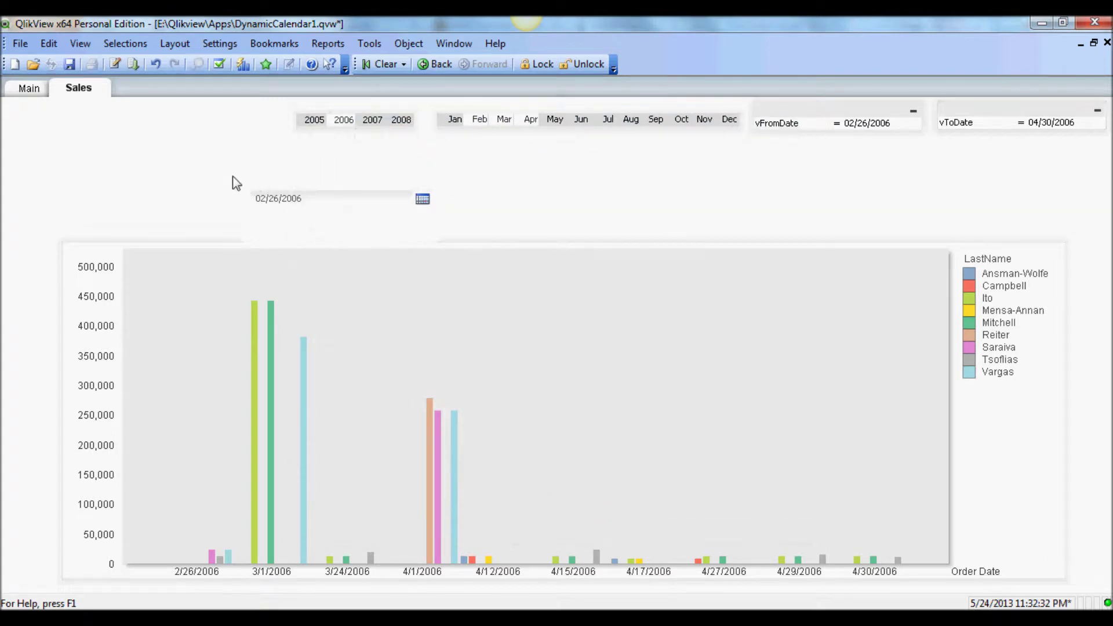
# Move the calendar object slightly up and give it the title text "Select From Date:"
pyautogui.moveTo(271, 191); pyautogui.dragTo(238, 167)
pyautogui.rightClick(253, 172)
pyautogui.click(276, 181)
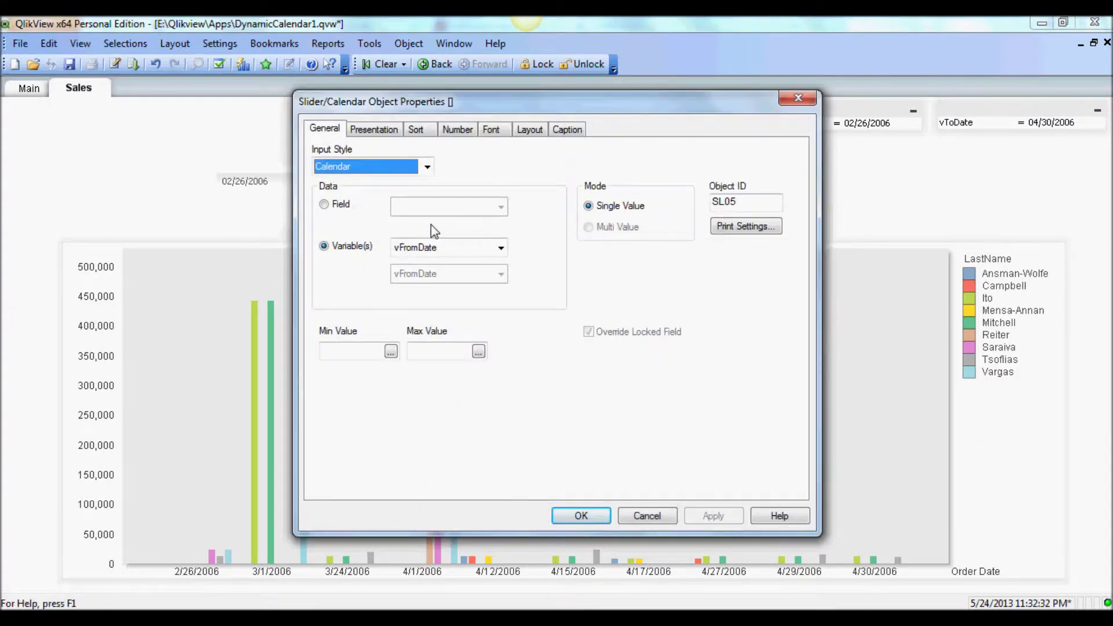
pyautogui.hotkey('ctrl', 'shift', 'Tab')
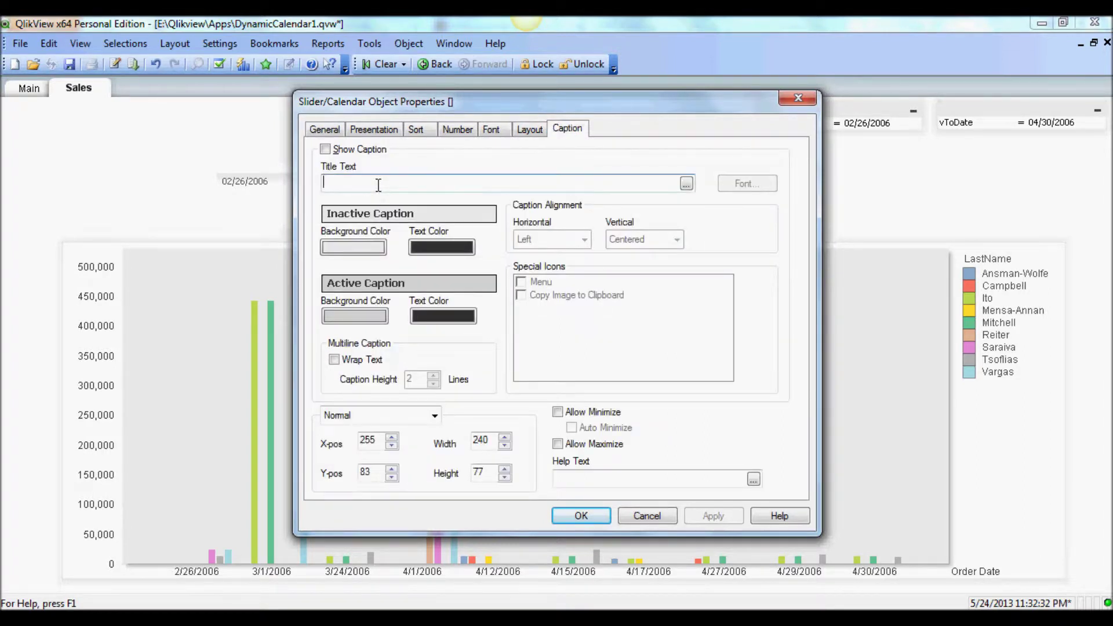
pyautogui.write('Selec')
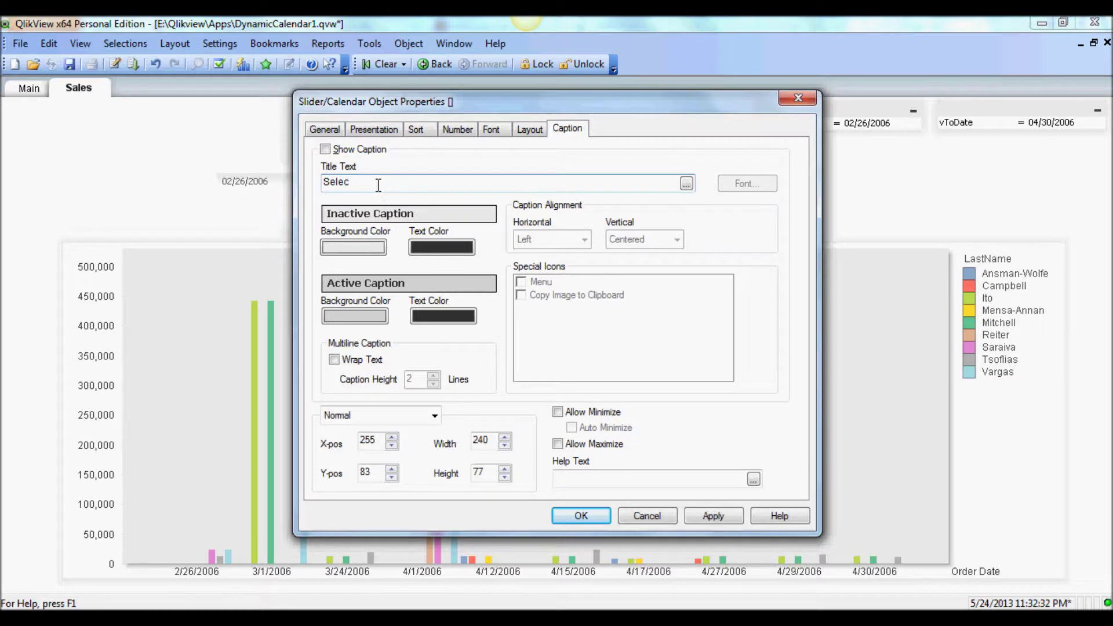
pyautogui.write('t From Date:')
pyautogui.click(713, 516)
pyautogui.click(586, 513)
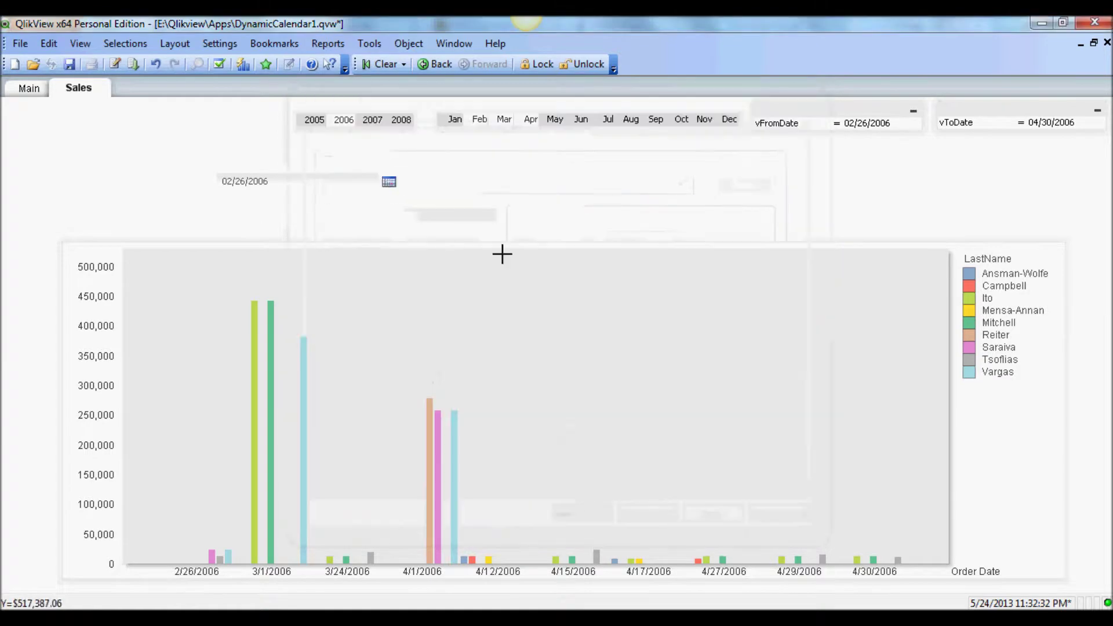
# Show the caption of the vFromDate calendar object and move the object above the left end of the chart
pyautogui.rightClick(262, 180)
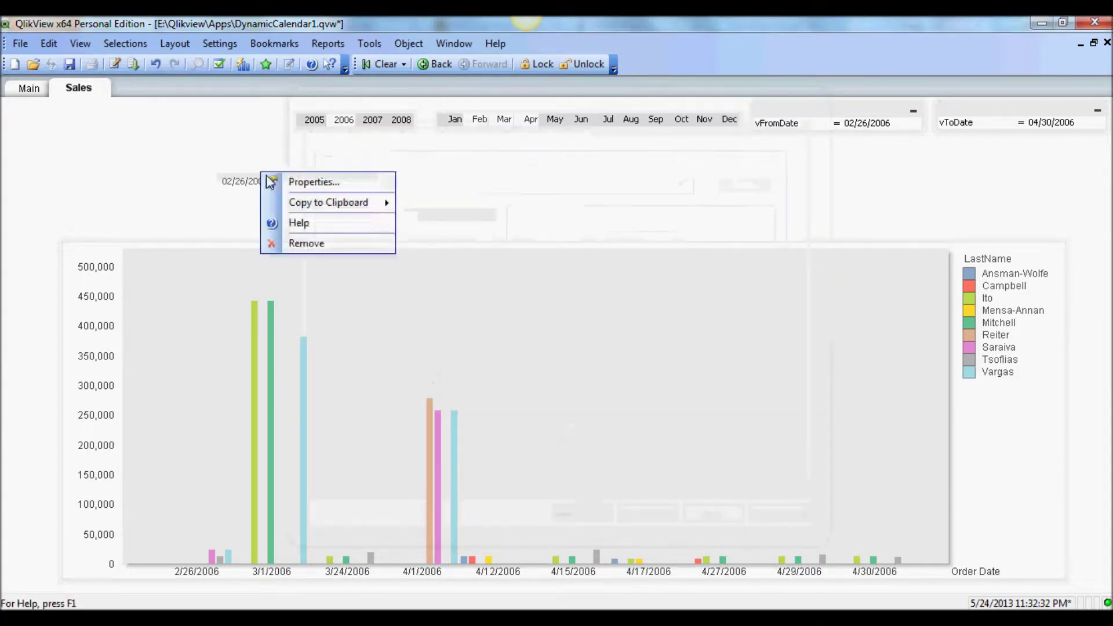
pyautogui.click(284, 179)
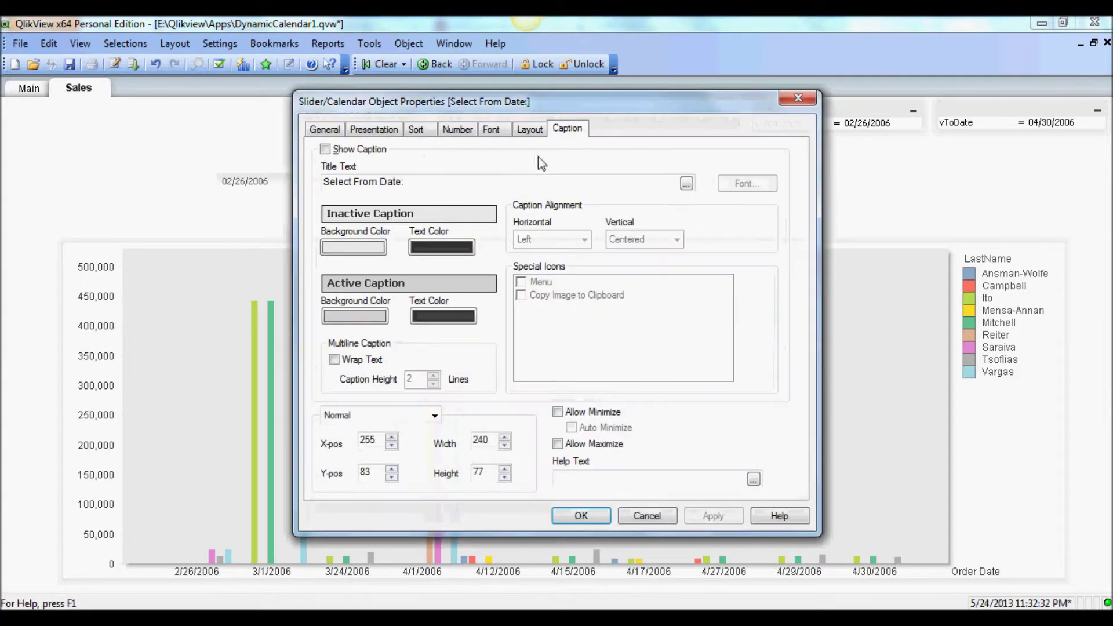
pyautogui.click(325, 149)
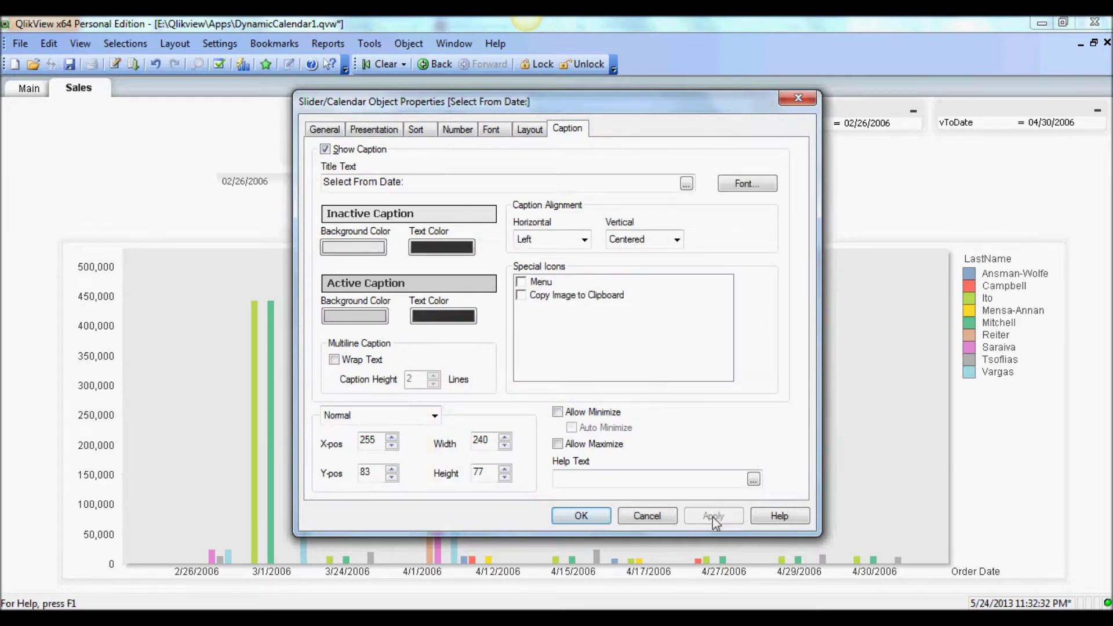
pyautogui.click(581, 516)
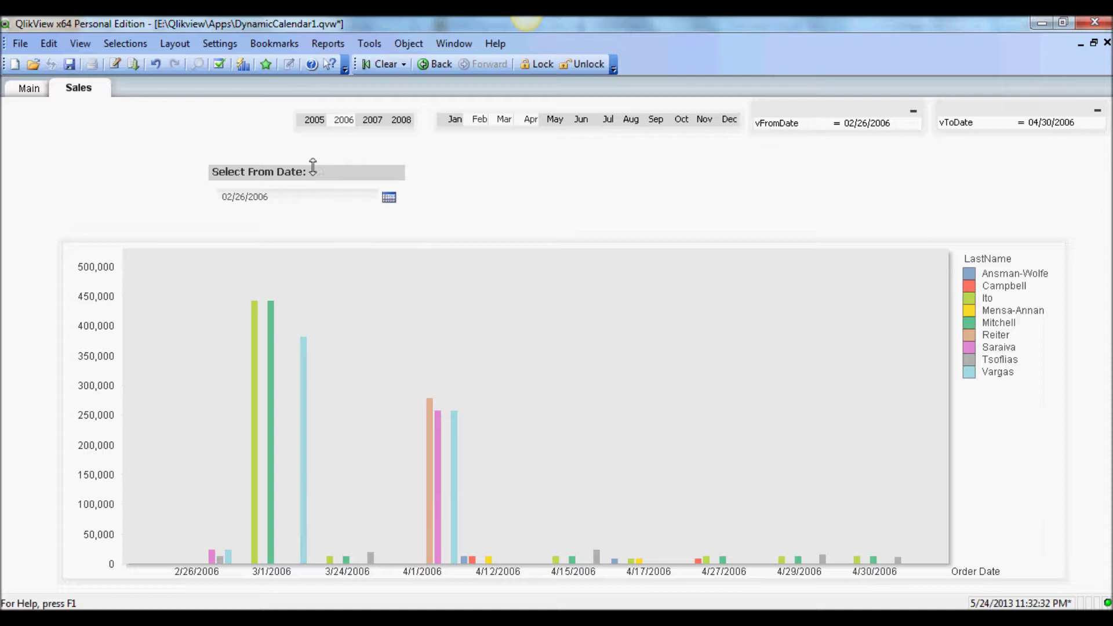
pyautogui.moveTo(314, 169); pyautogui.dragTo(167, 180)
# Duplicate the "Select From Date:" calendar object and place the copy beside the original, above the chart
pyautogui.rightClick(236, 182)
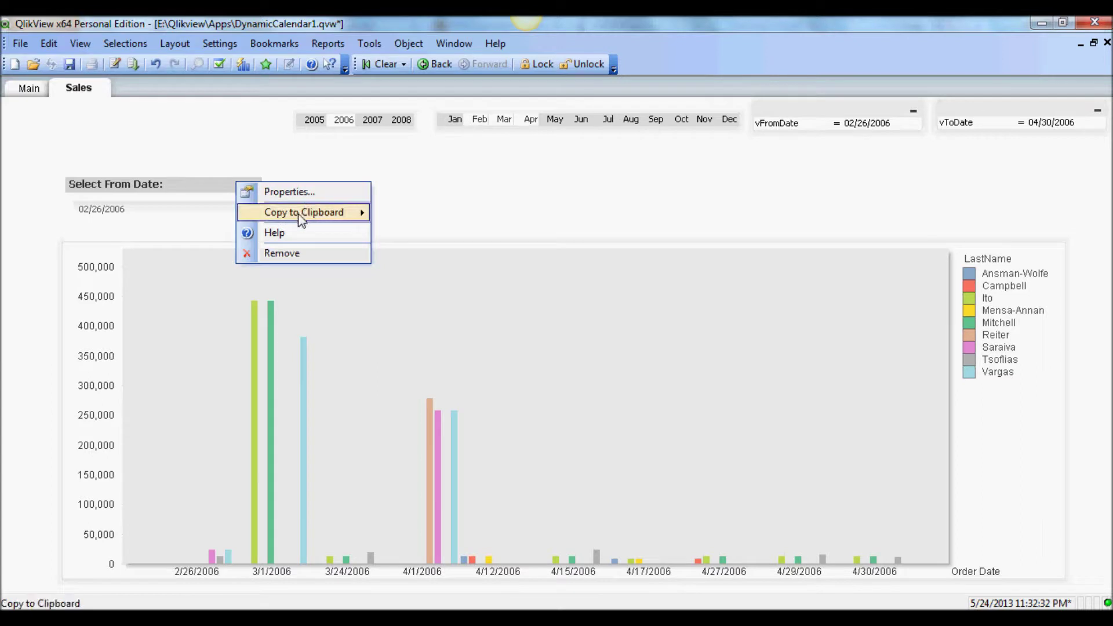
pyautogui.moveTo(300, 218)
pyautogui.click(409, 233)
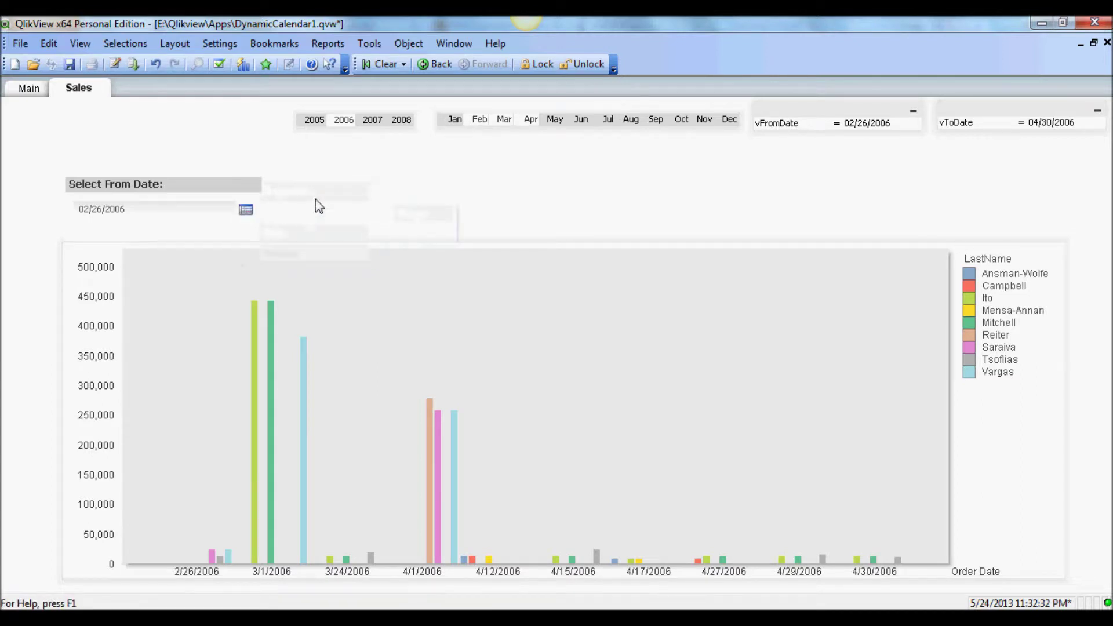
pyautogui.rightClick(316, 200)
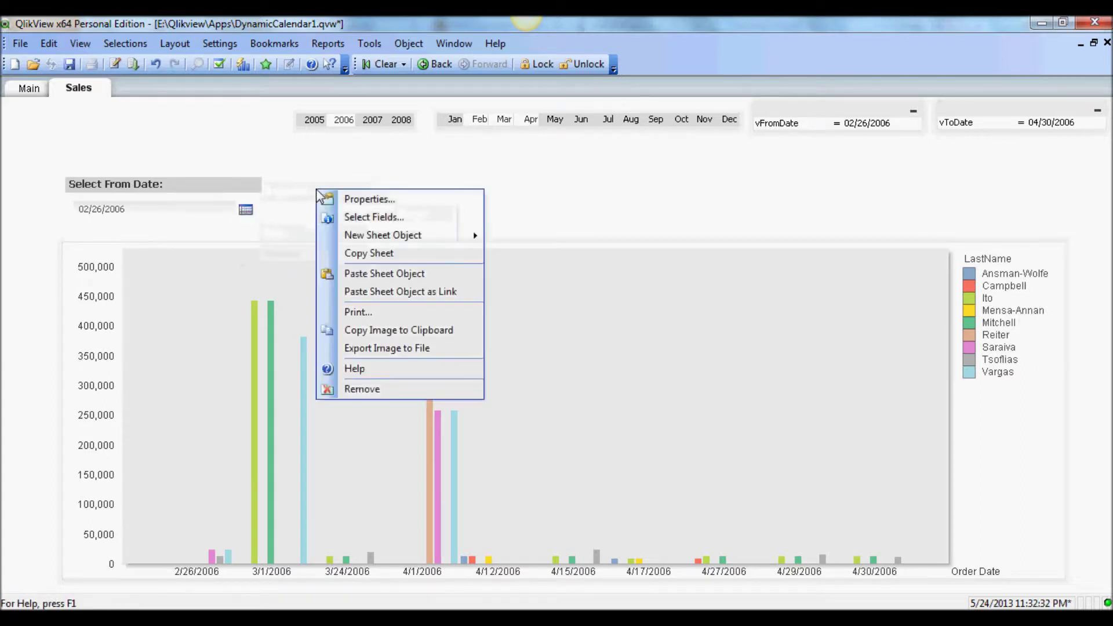
pyautogui.click(371, 274)
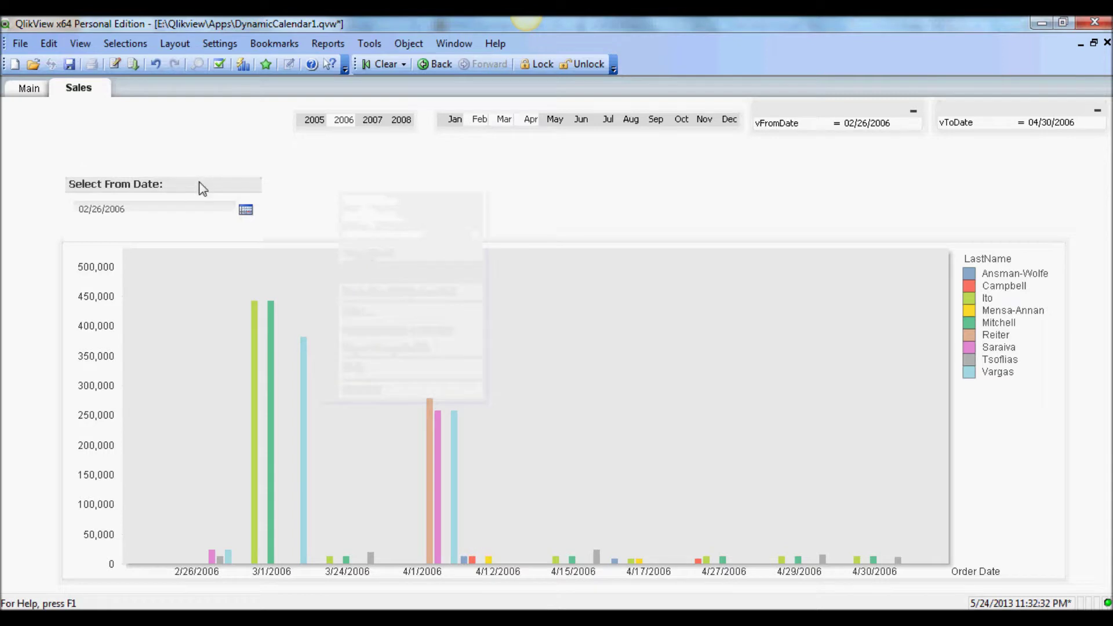
pyautogui.moveTo(199, 184); pyautogui.dragTo(415, 189)
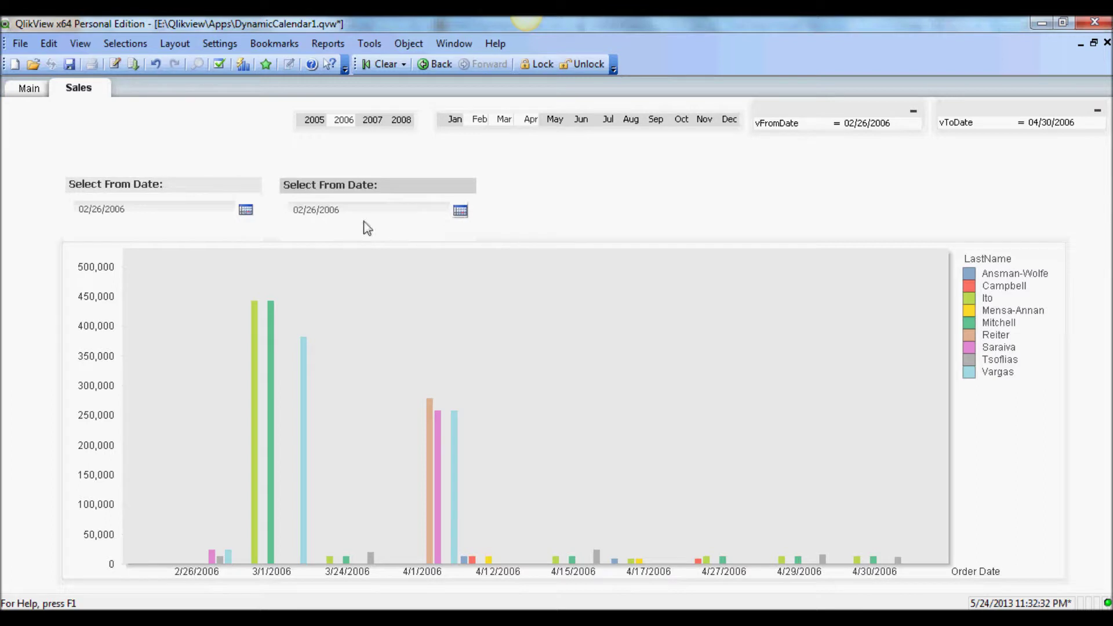
# Link the copied calendar object to the variable vToDate and clear its minimum and maximum values
pyautogui.rightClick(355, 185)
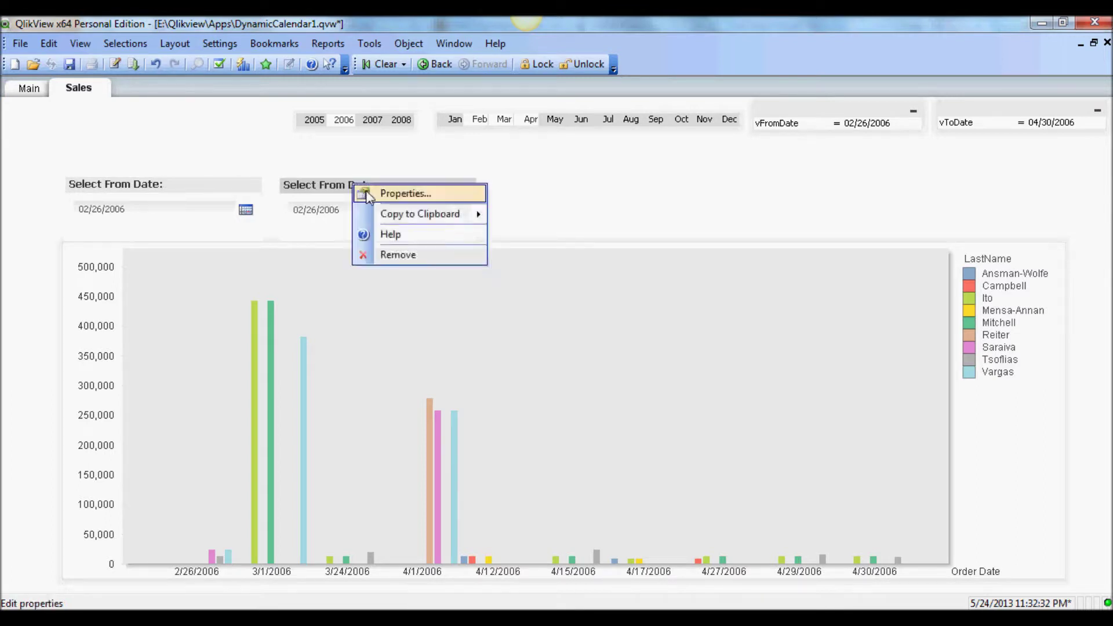
pyautogui.click(360, 191)
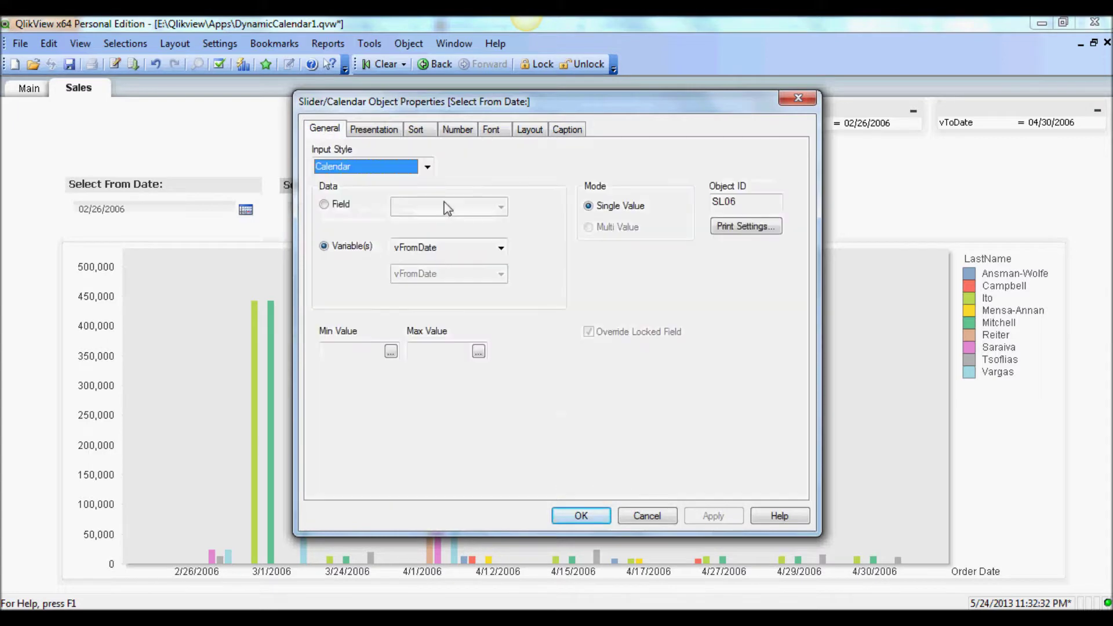
pyautogui.click(501, 248)
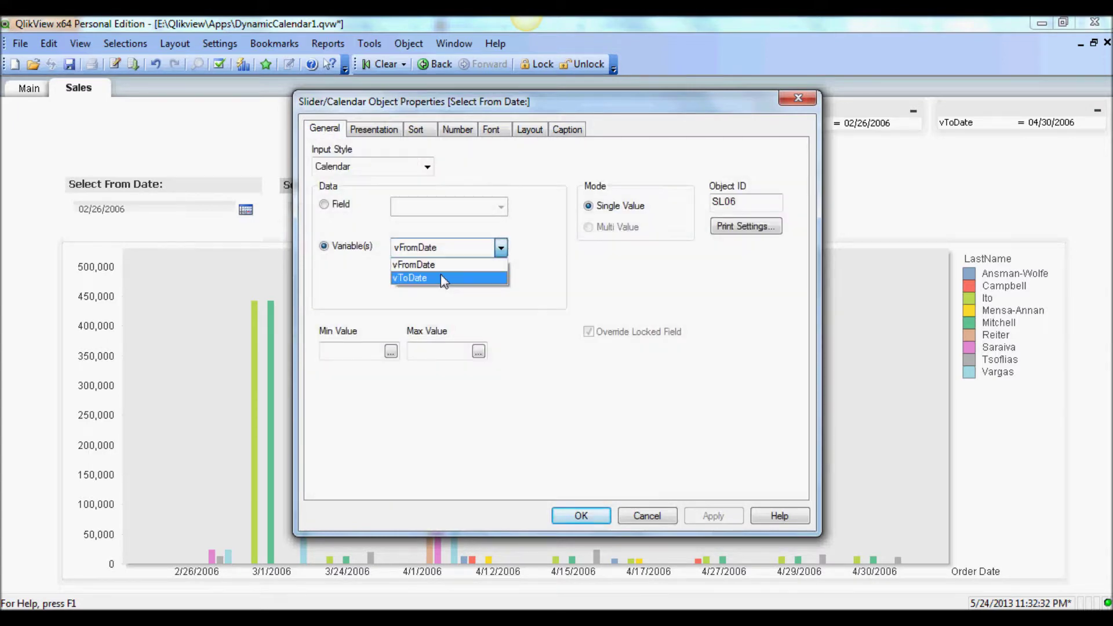
pyautogui.click(503, 274)
pyautogui.doubleClick(440, 351)
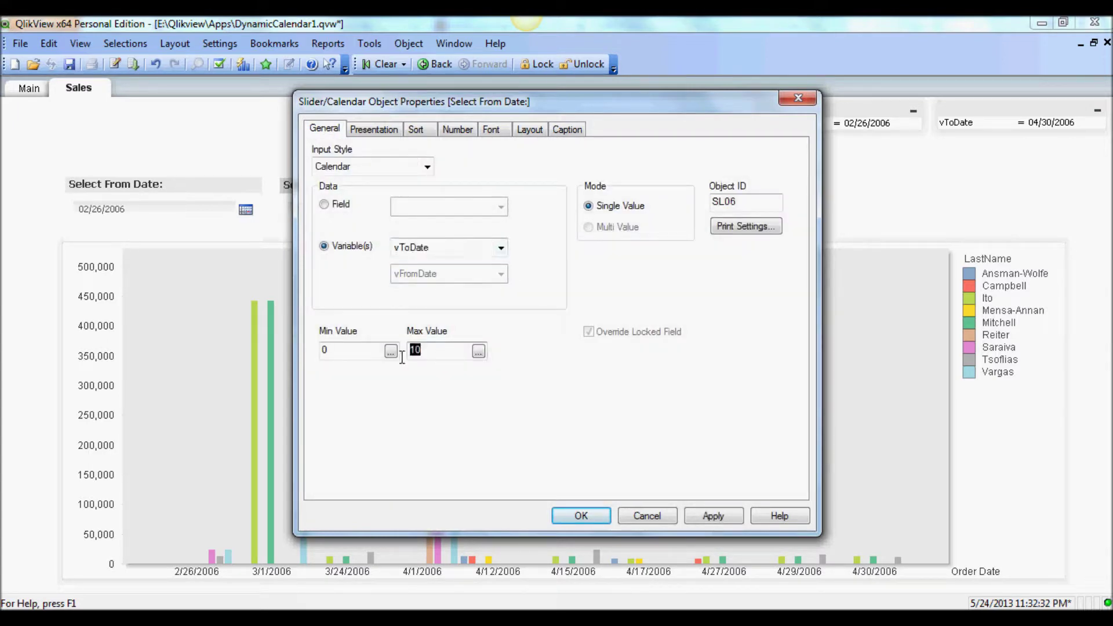
pyautogui.press('BackSpace')
pyautogui.doubleClick(347, 352)
pyautogui.press('BackSpace')
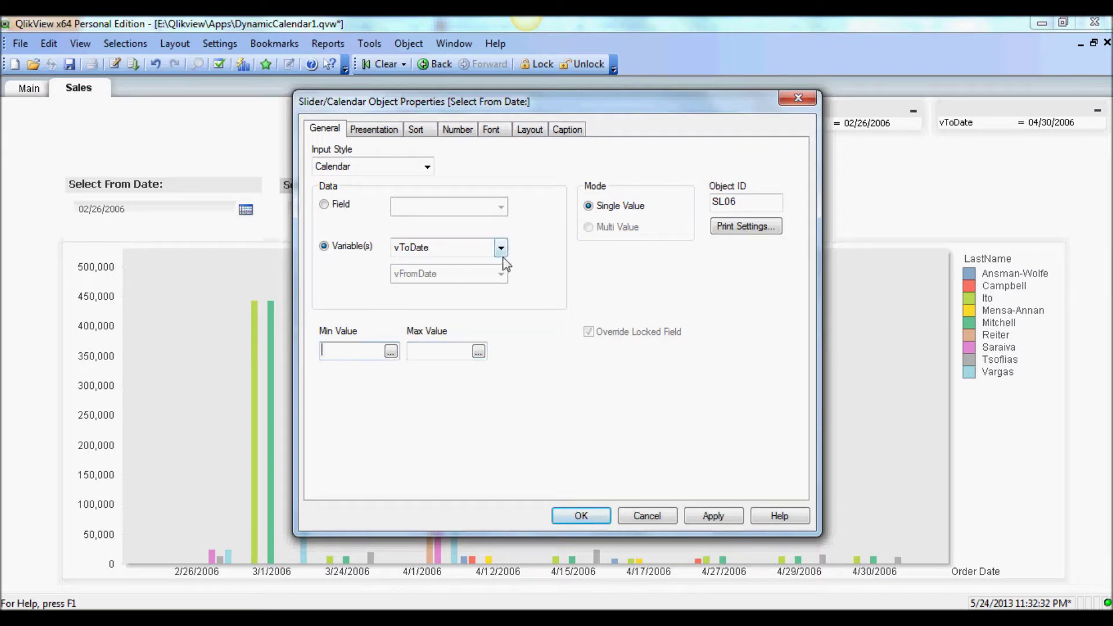
# Change the copied calendar object's title text to "Select To Date:" and apply its properties
pyautogui.click(567, 130)
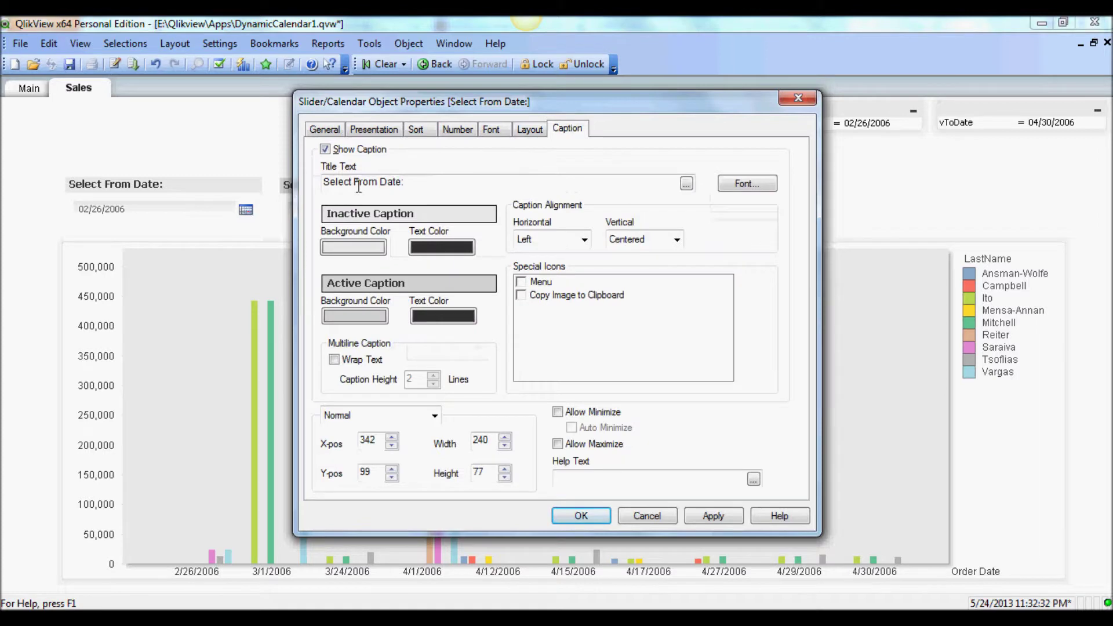
pyautogui.moveTo(377, 184); pyautogui.dragTo(355, 189)
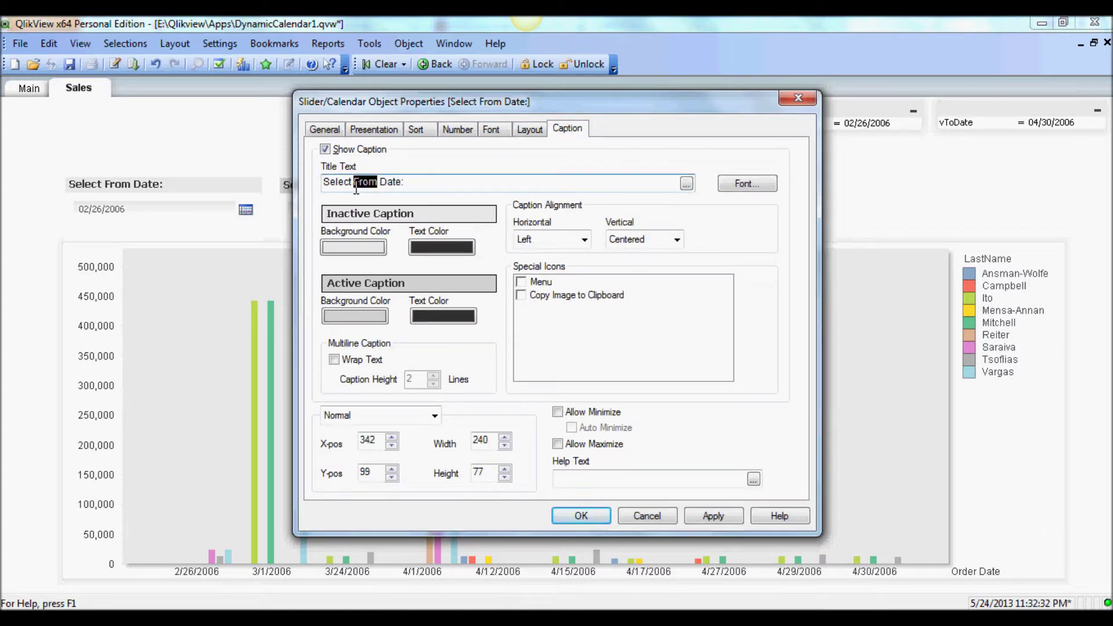
pyautogui.write('To')
pyautogui.click(718, 514)
pyautogui.click(583, 515)
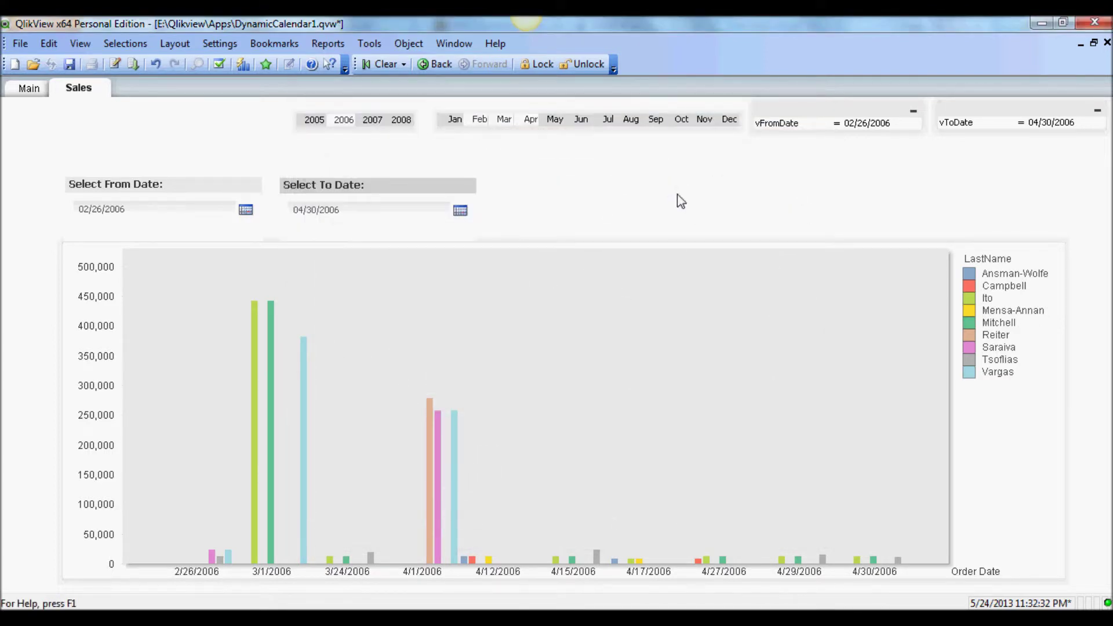
# Pick March 1, 2006 in the "Select From Date:" calendar
pyautogui.click(242, 214)
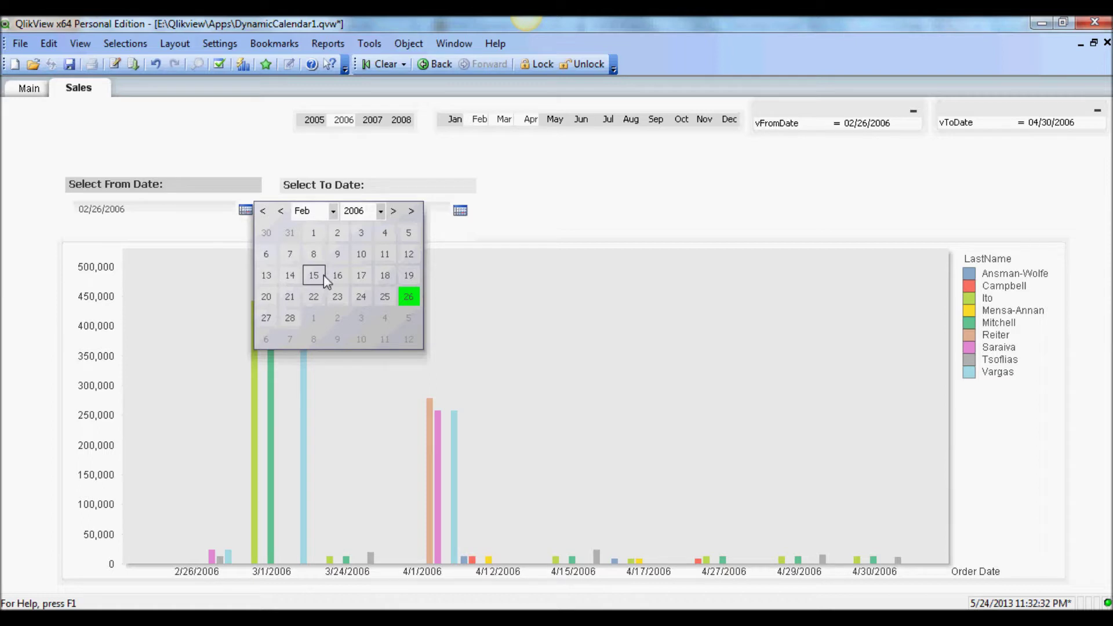
pyautogui.click(333, 211)
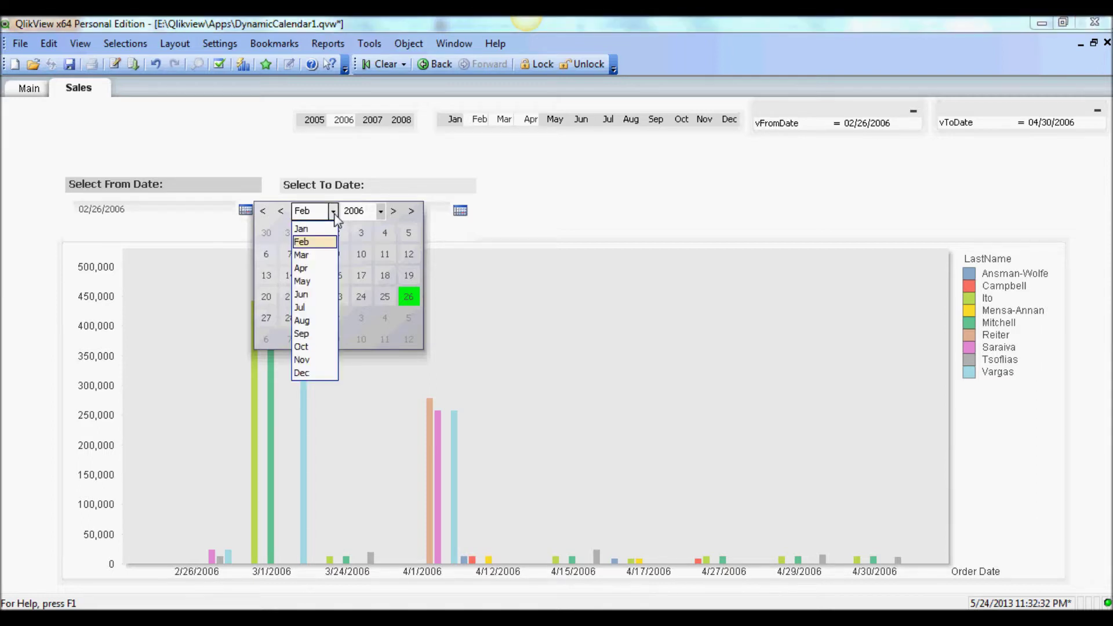
pyautogui.click(296, 255)
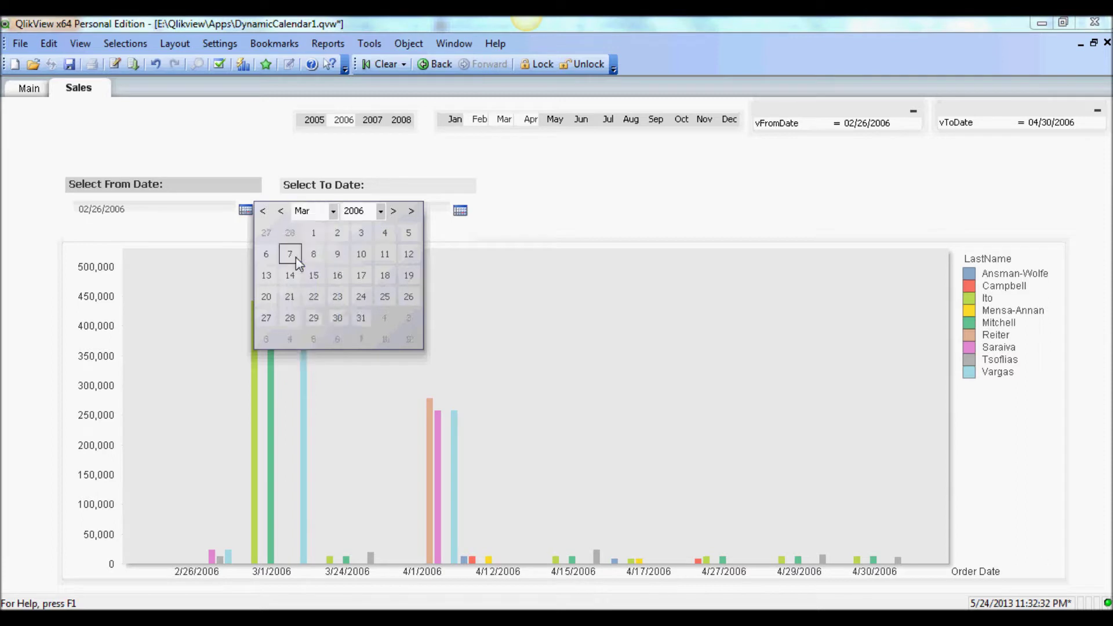
pyautogui.click(314, 232)
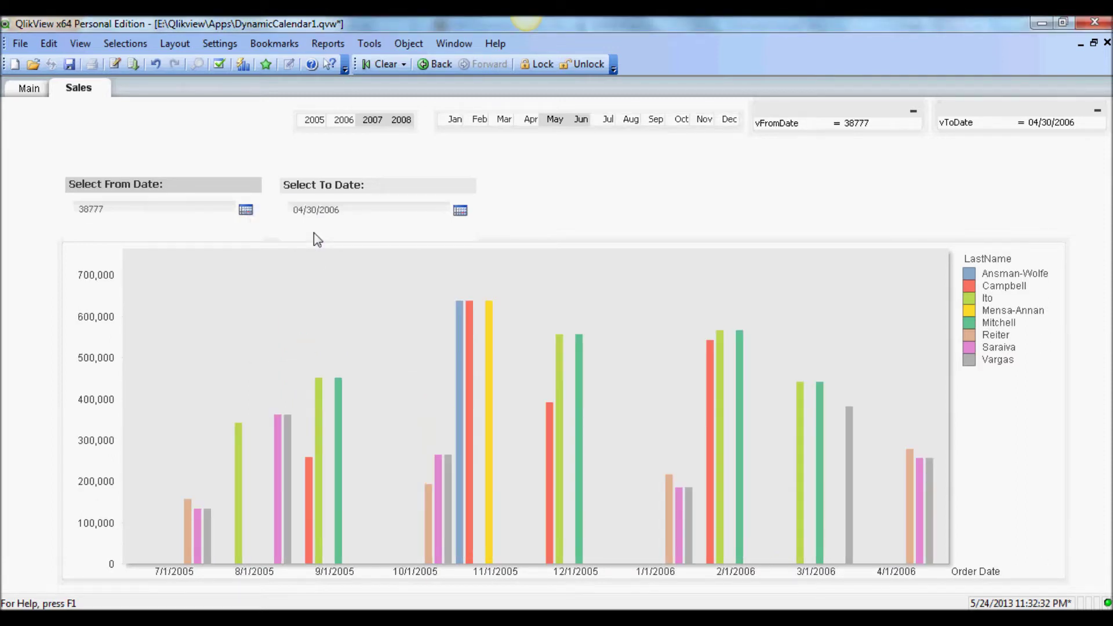
pyautogui.rightClick(155, 188)
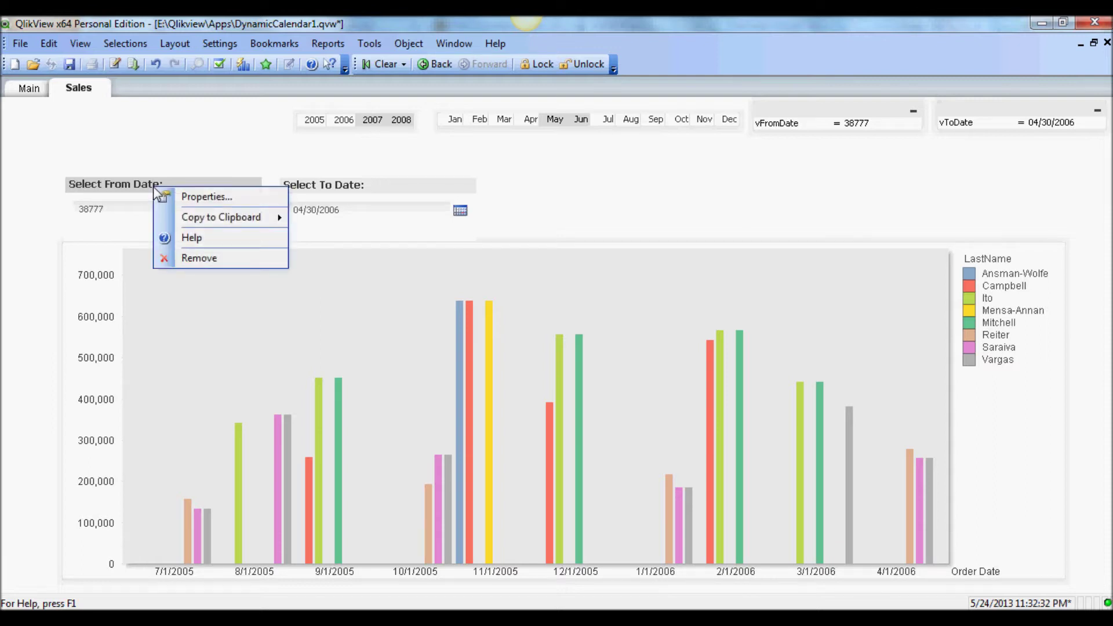
pyautogui.click(175, 197)
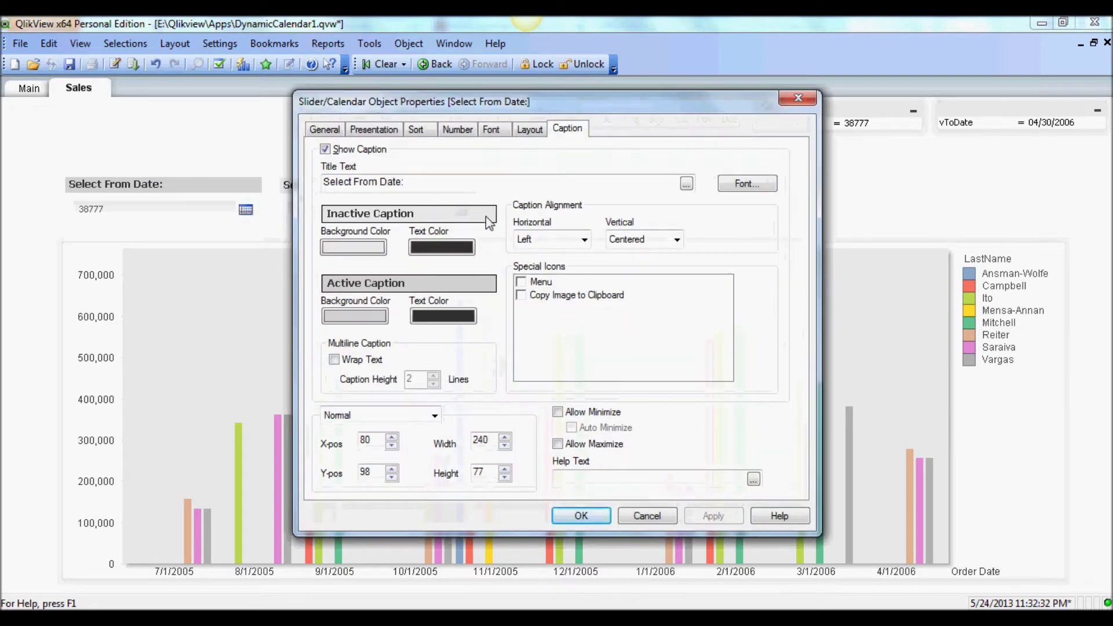
pyautogui.click(455, 130)
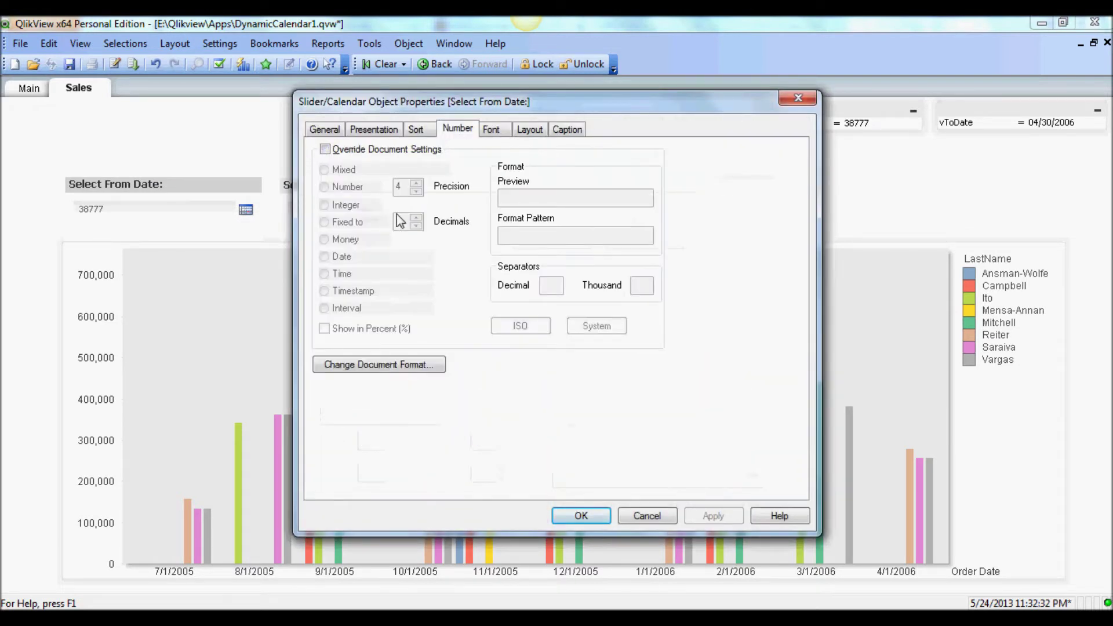
pyautogui.click(638, 516)
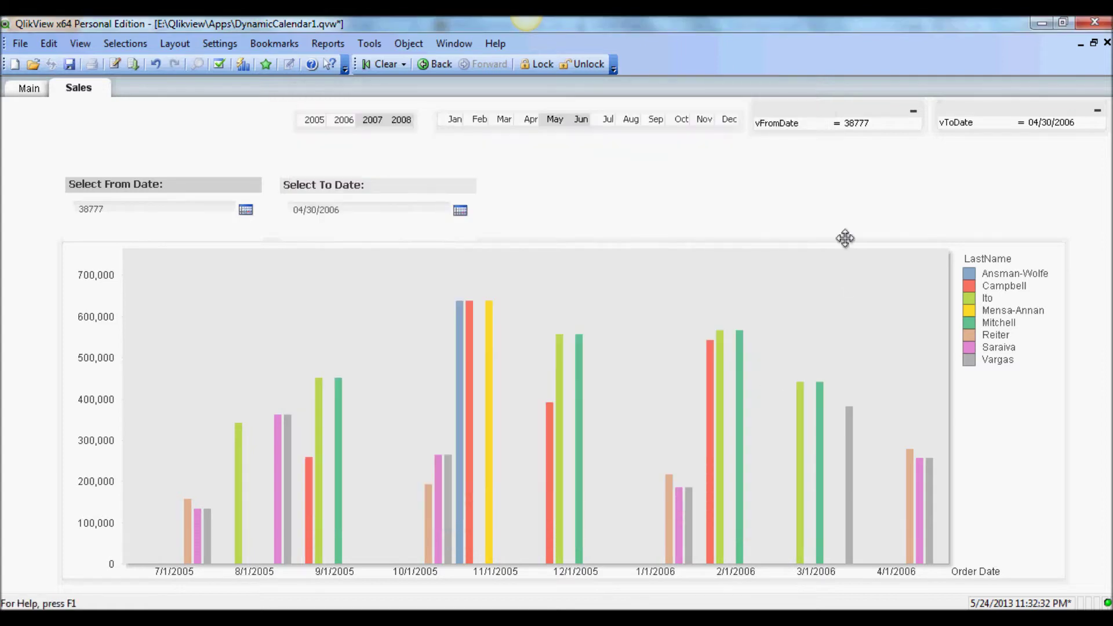
# Set the number format of the vFromDate input box to Date with the format pattern MM/DD/YYYY
pyautogui.rightClick(824, 114)
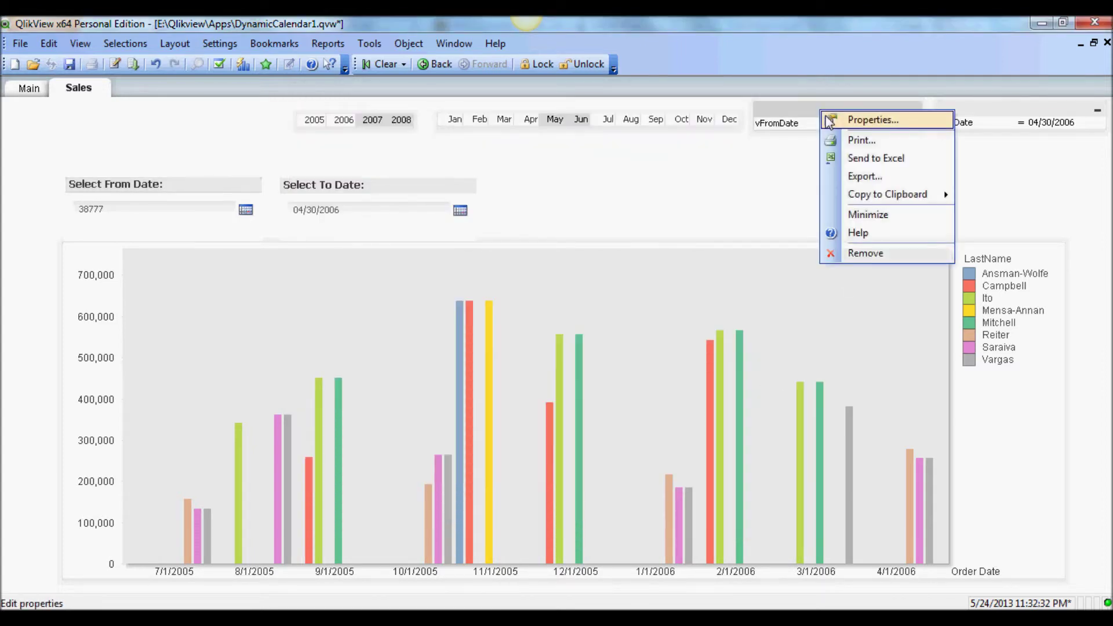
pyautogui.click(829, 120)
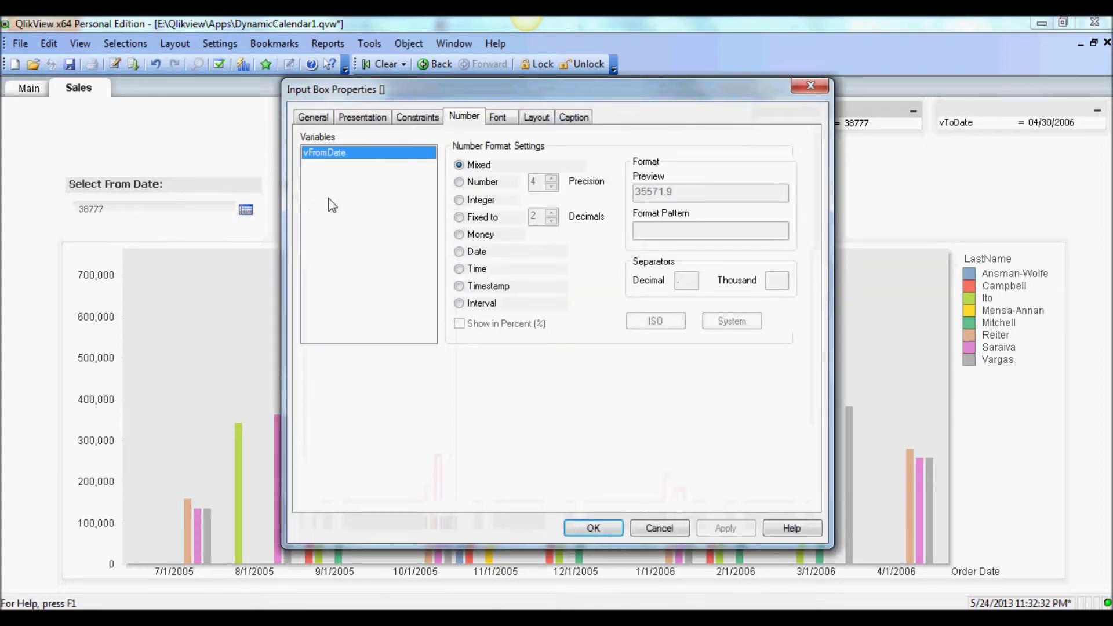
pyautogui.click(459, 252)
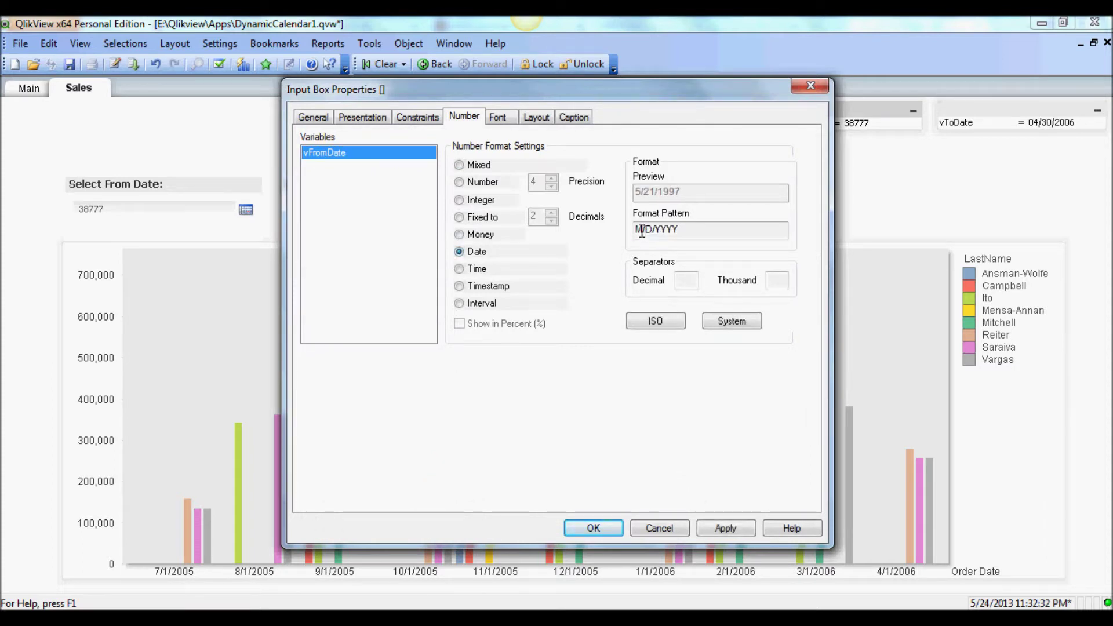
pyautogui.click(643, 233)
pyautogui.write('M')
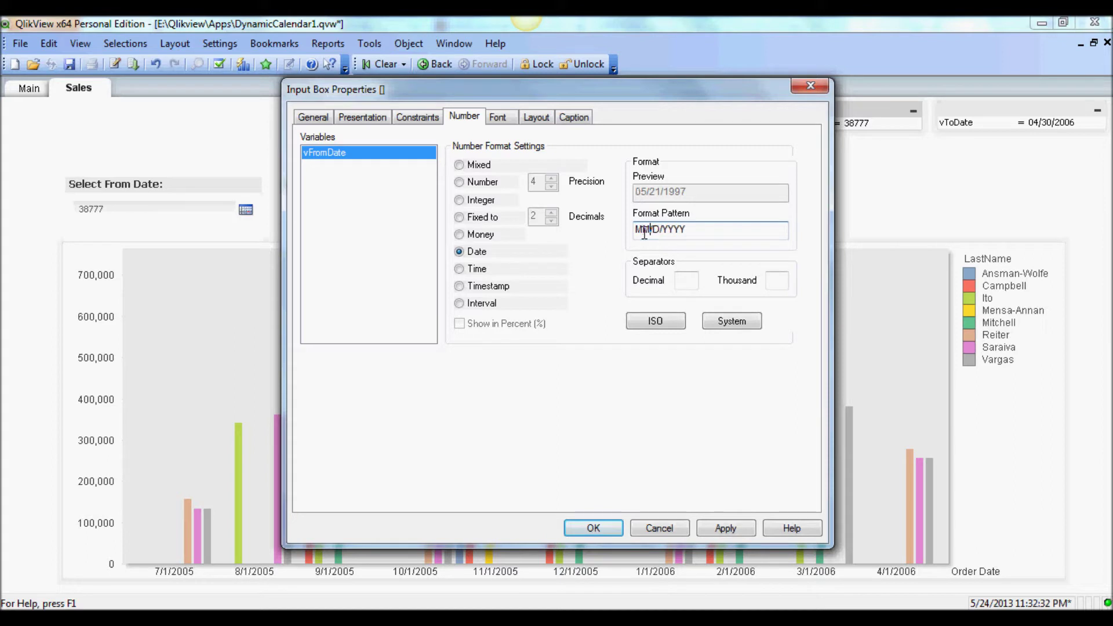
pyautogui.click(661, 232)
pyautogui.write('D')
pyautogui.click(722, 528)
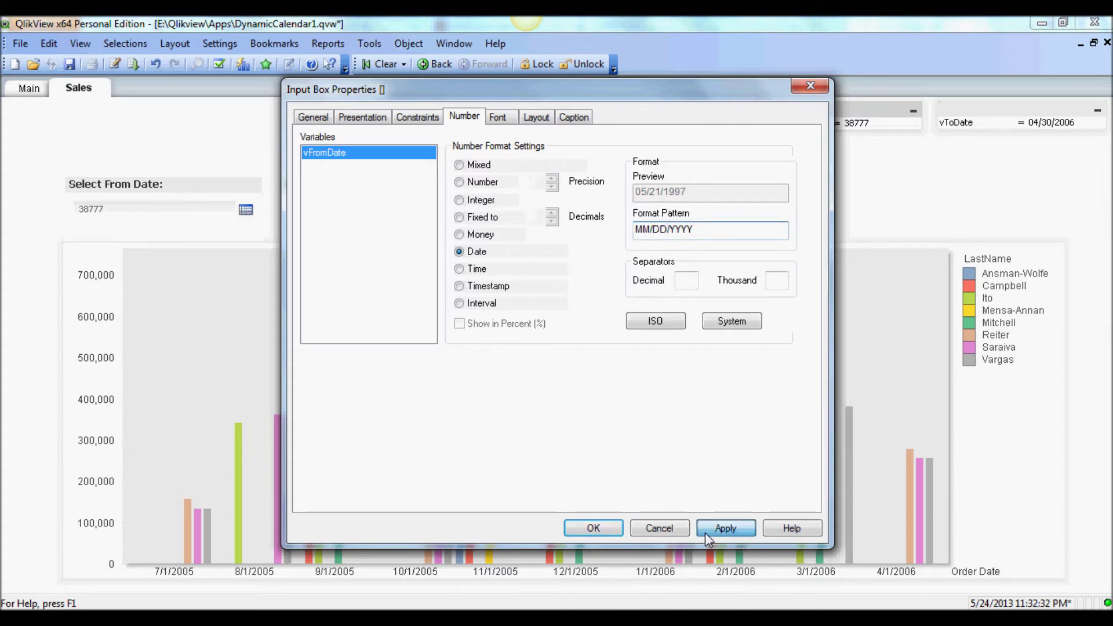
pyautogui.click(592, 529)
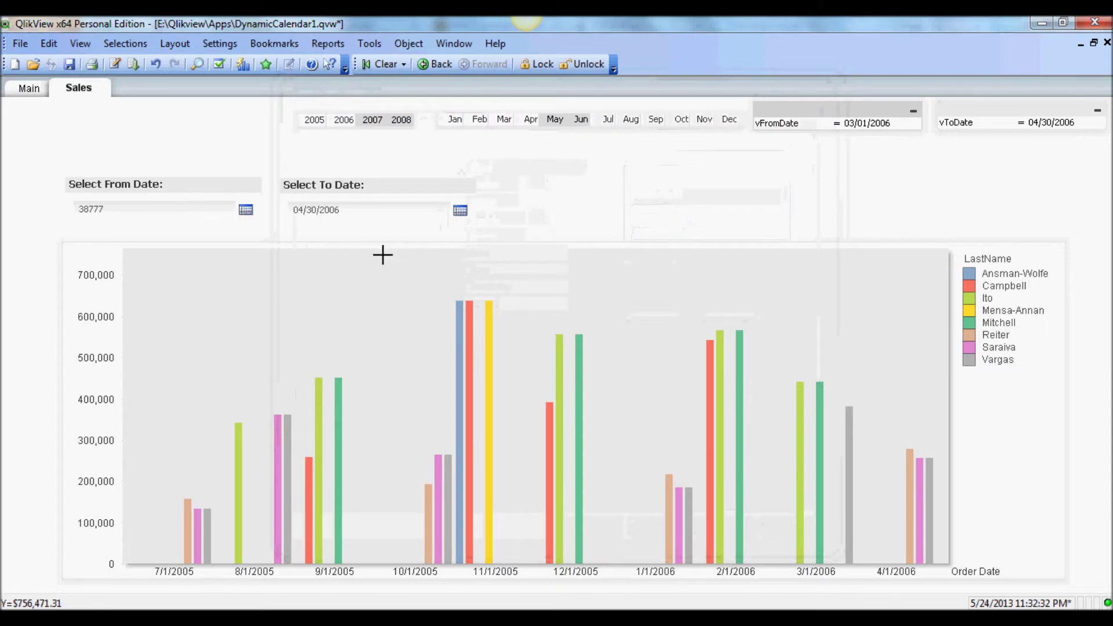
# Pick May 1, 2006 in the "Select From Date:" calendar
pyautogui.click(247, 211)
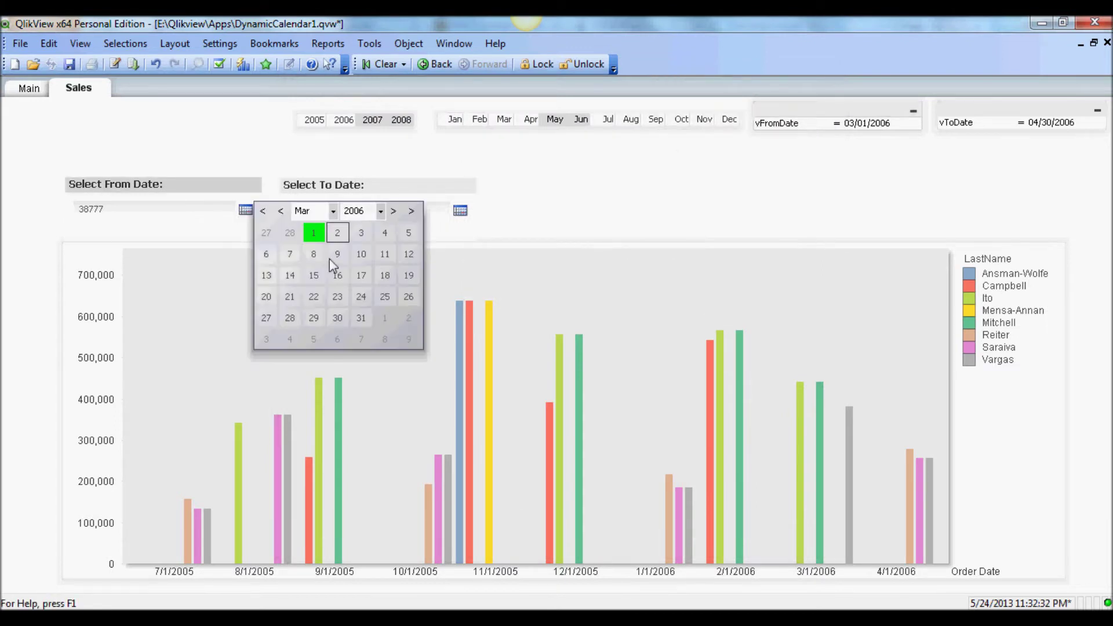
pyautogui.click(333, 211)
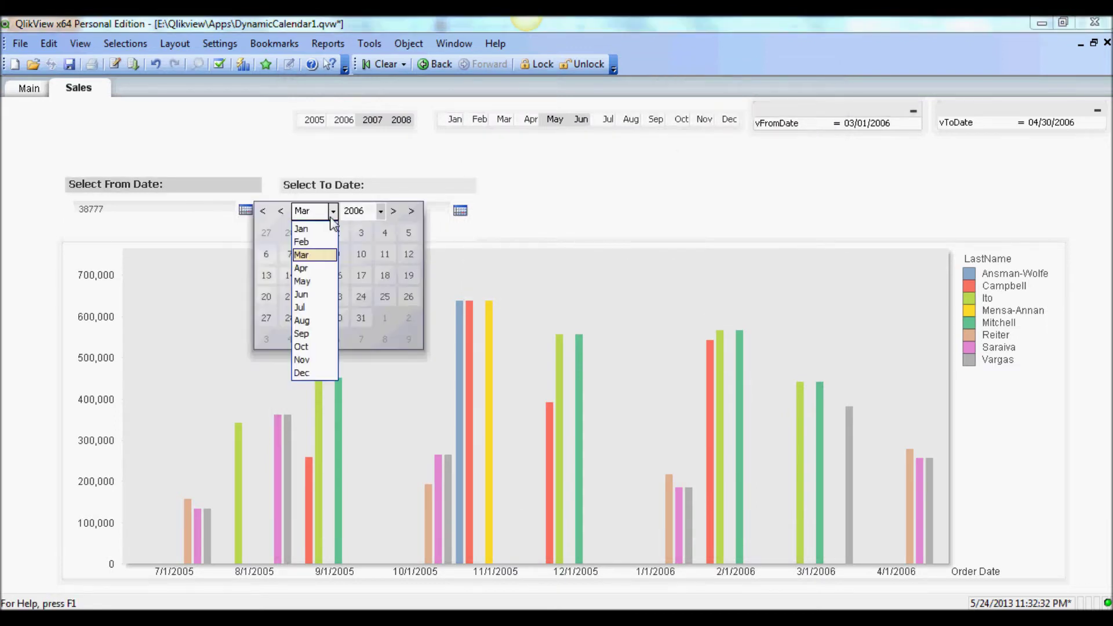
pyautogui.click(316, 285)
pyautogui.click(272, 233)
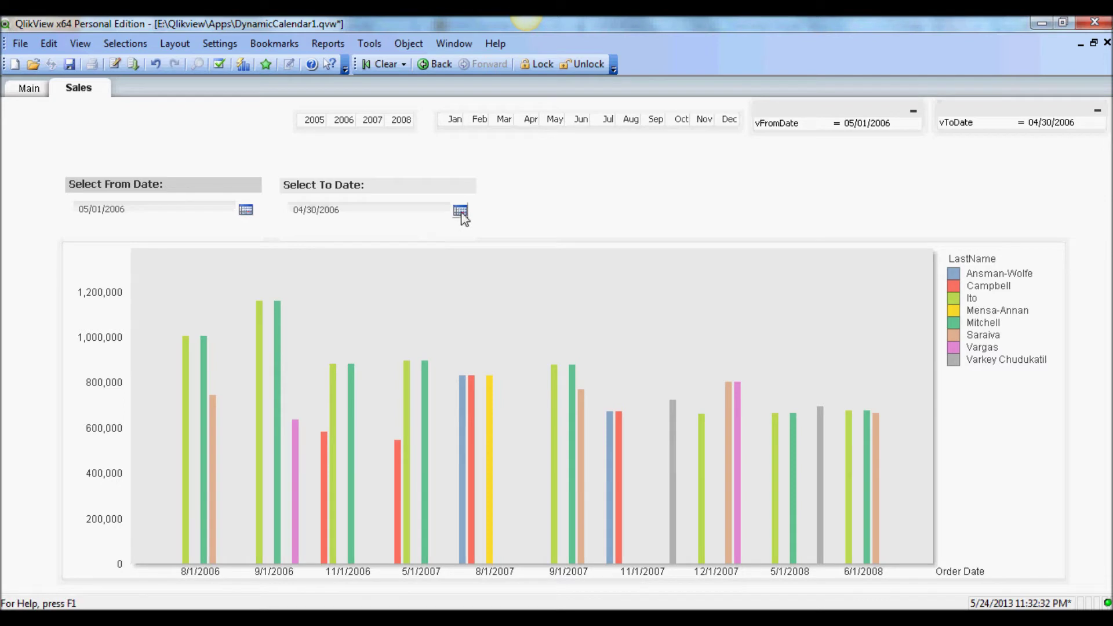
# Pick April 30, 2007 in the "Select To Date:" calendar
pyautogui.click(461, 211)
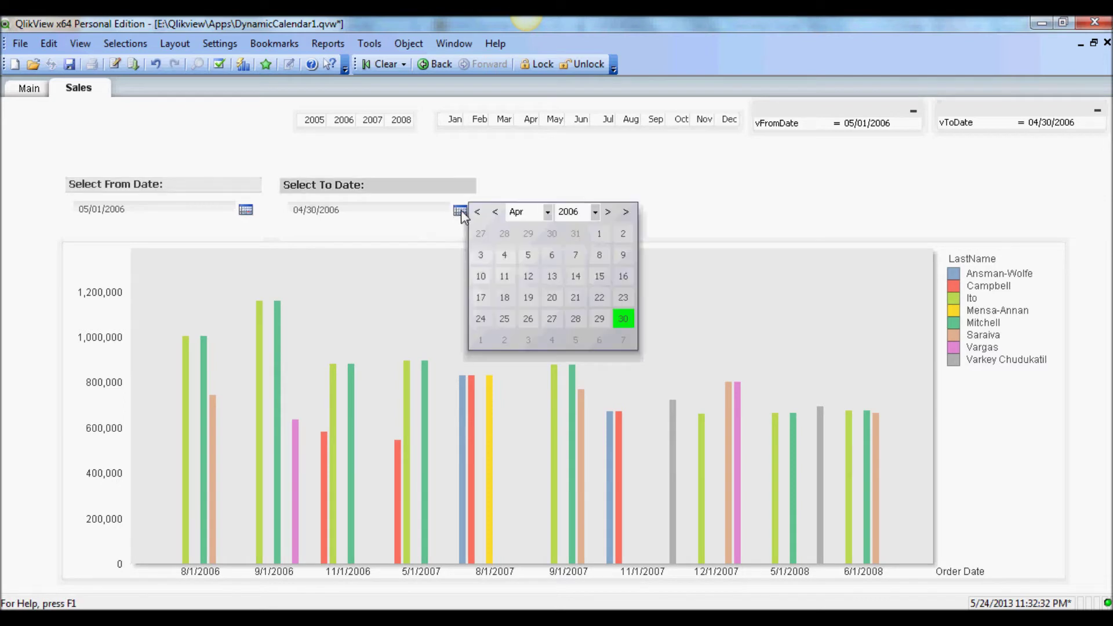
pyautogui.click(594, 214)
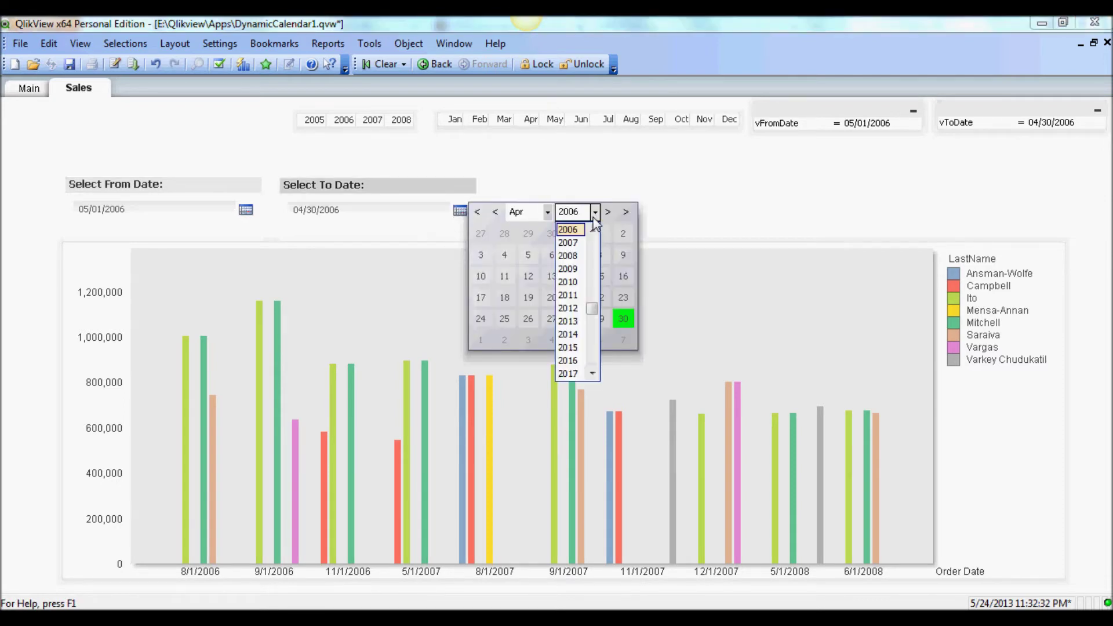
pyautogui.click(568, 242)
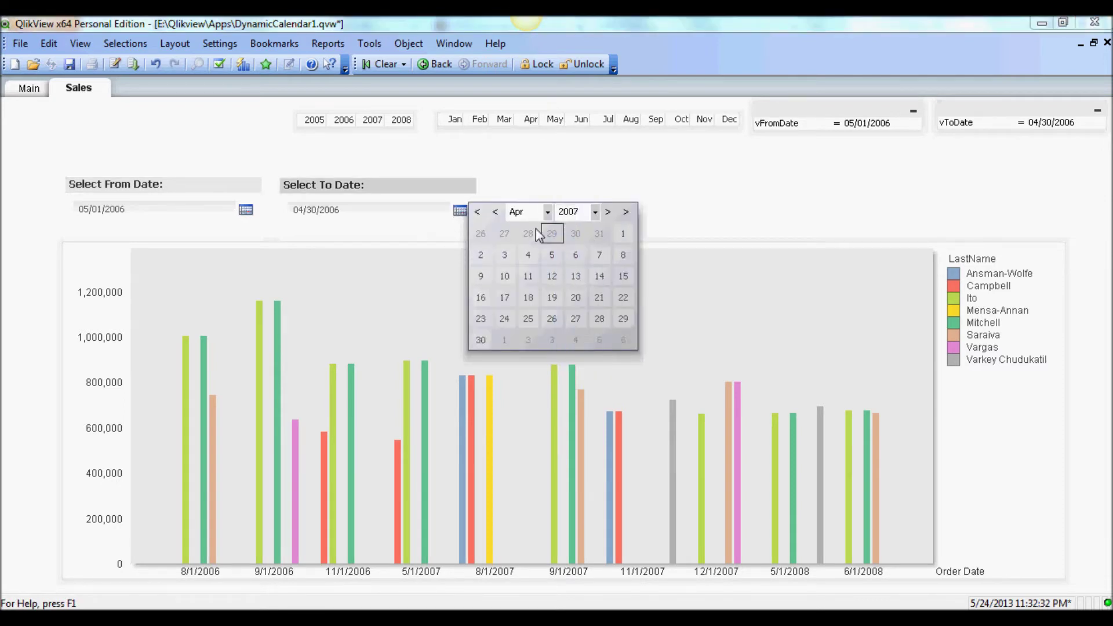
pyautogui.click(480, 339)
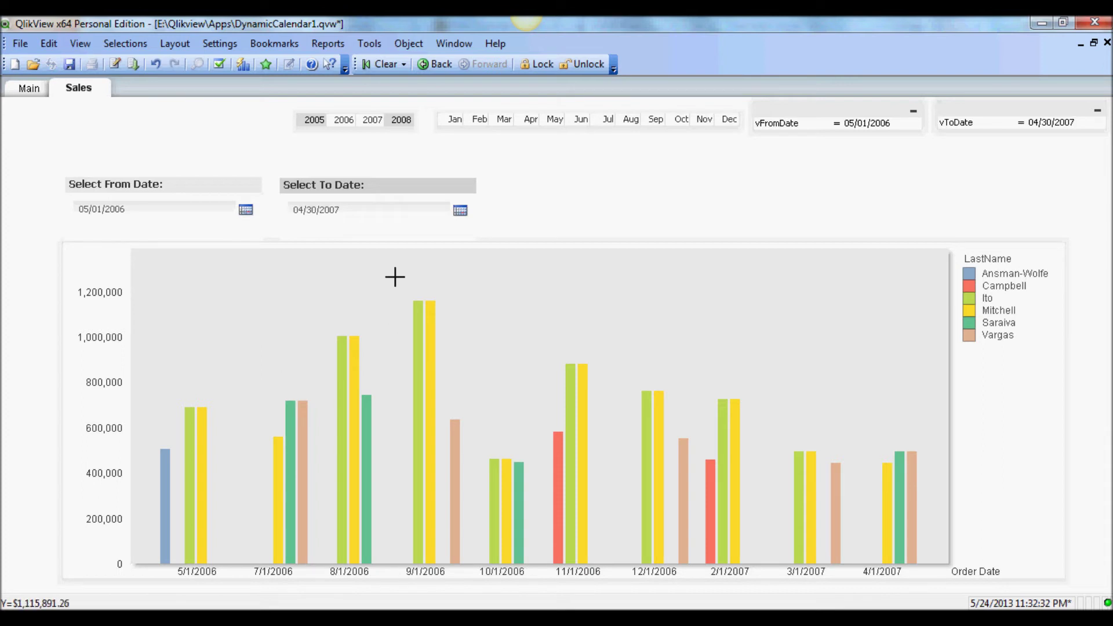
pyautogui.click(253, 214)
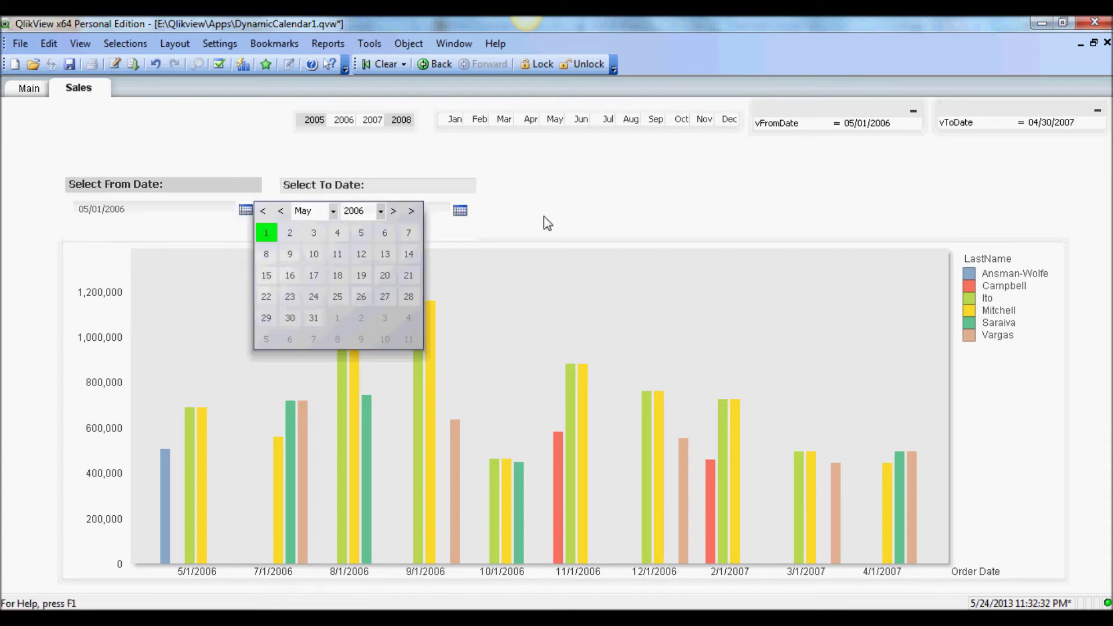
pyautogui.click(522, 225)
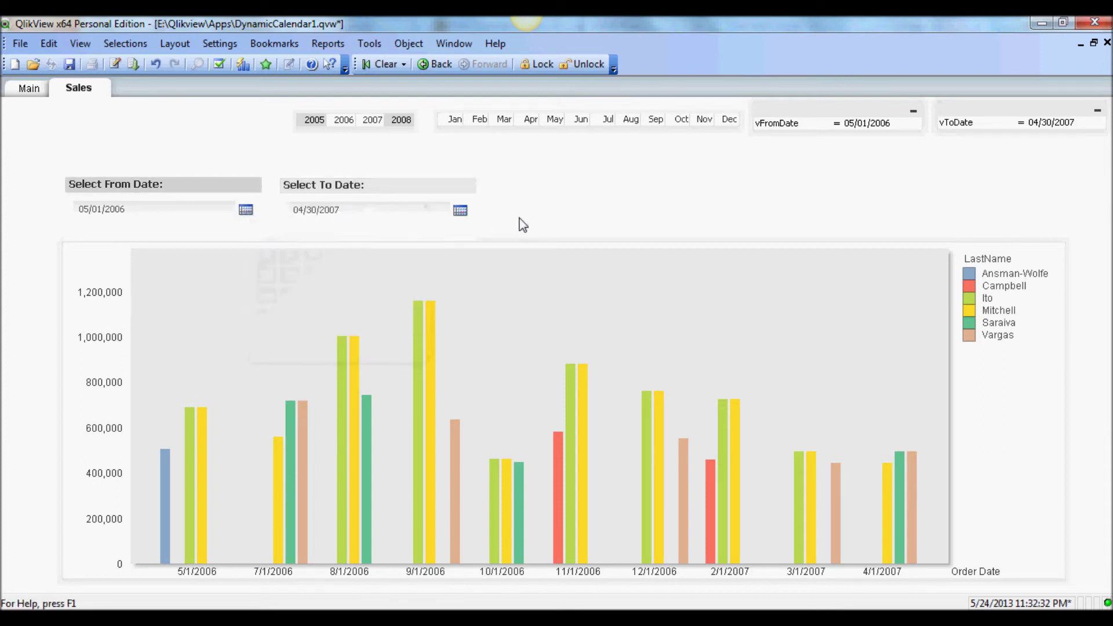